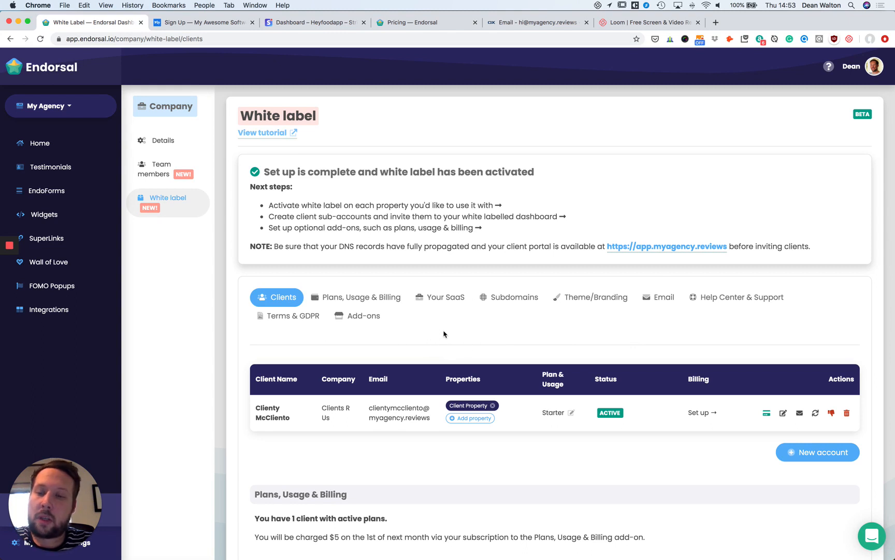
Review the white label add-ons, plus the public plans and Stripe settings under Plans, Usage & Billing
{"action": "left_click", "coordinate": [367, 319]}
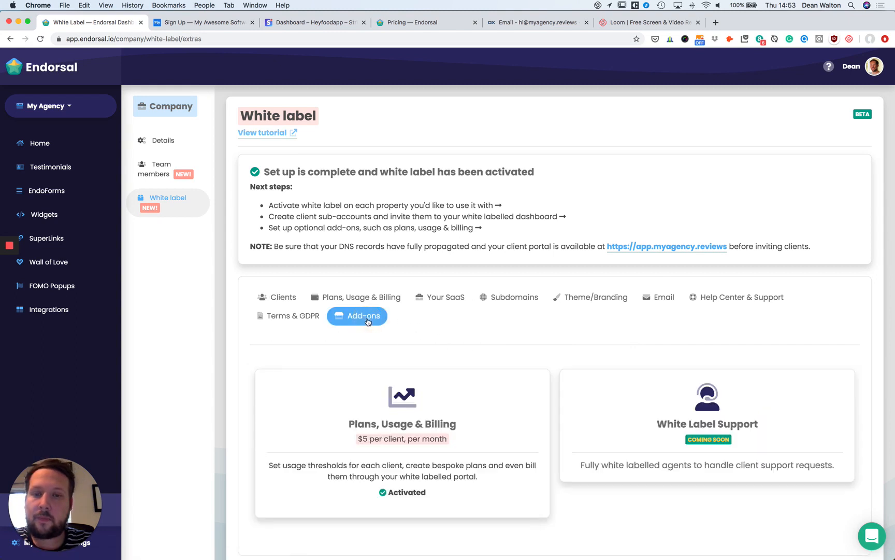
{"action": "scroll", "coordinate": [487, 393], "scroll_direction": "down", "scroll_amount": 1}
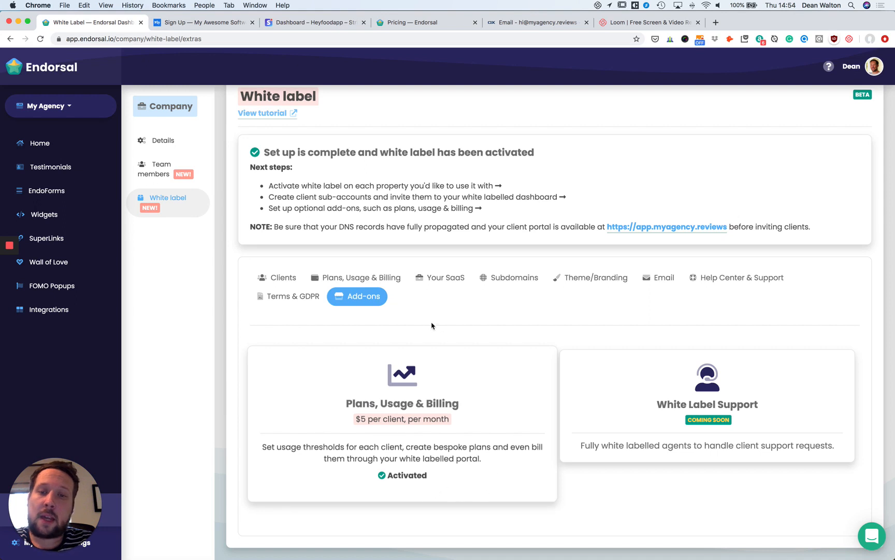
{"action": "left_click", "coordinate": [335, 278]}
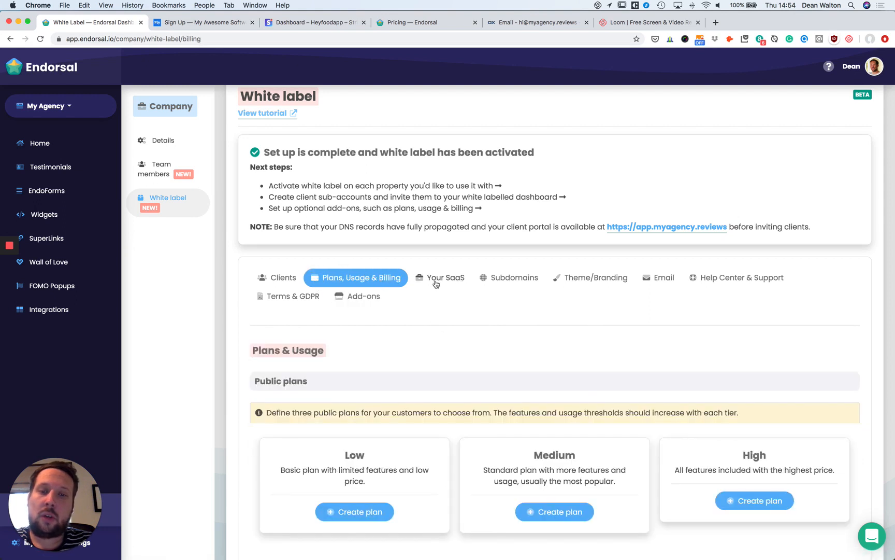
{"action": "scroll", "coordinate": [420, 319], "scroll_direction": "up", "scroll_amount": 1}
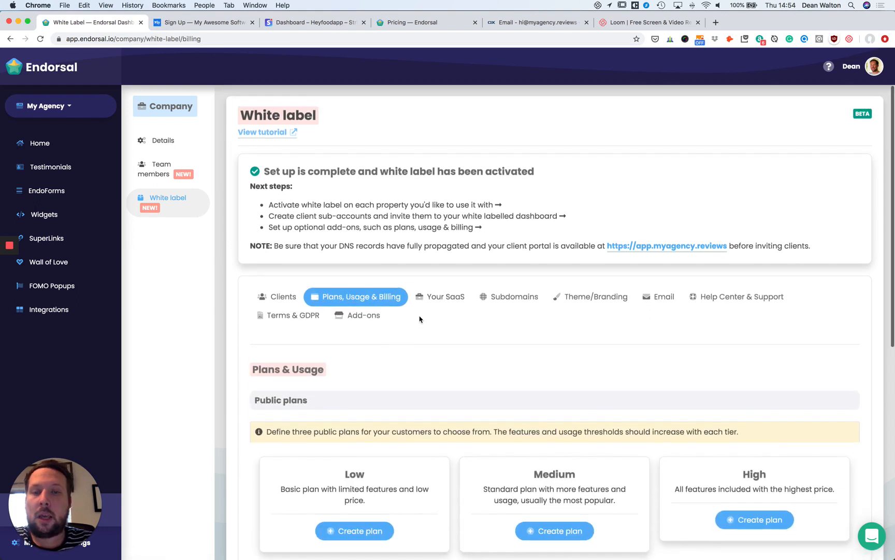
{"action": "scroll", "coordinate": [445, 293], "scroll_direction": "down", "scroll_amount": 1}
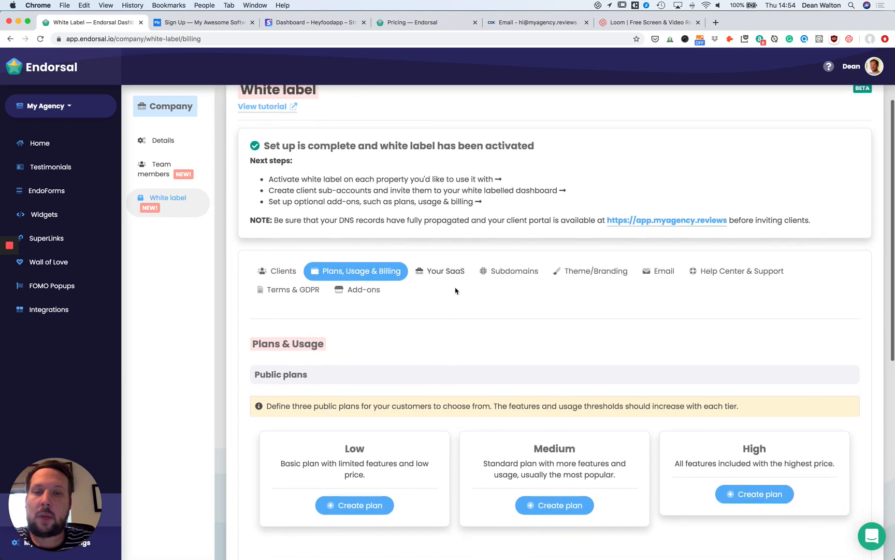
{"action": "scroll", "coordinate": [415, 293], "scroll_direction": "down", "scroll_amount": 5}
{"action": "scroll", "coordinate": [426, 296], "scroll_direction": "down", "scroll_amount": 6}
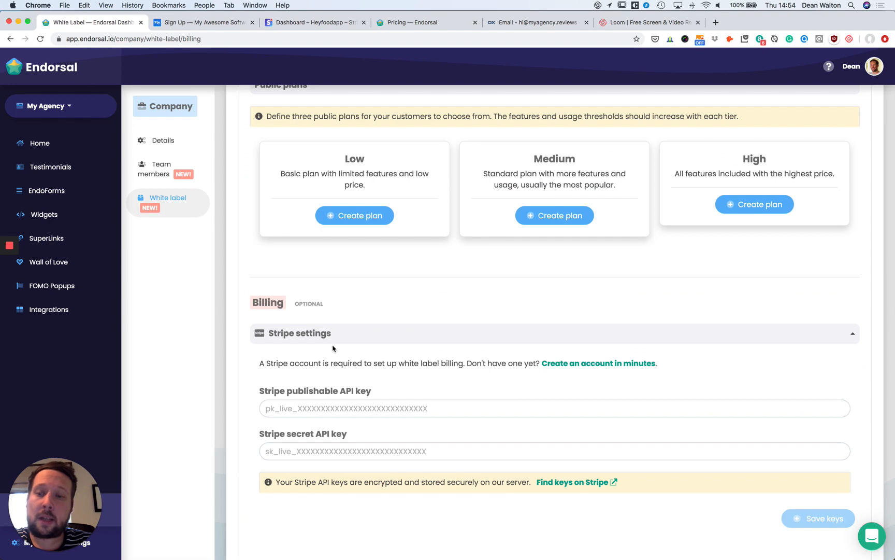
{"action": "scroll", "coordinate": [423, 340], "scroll_direction": "up", "scroll_amount": 5}
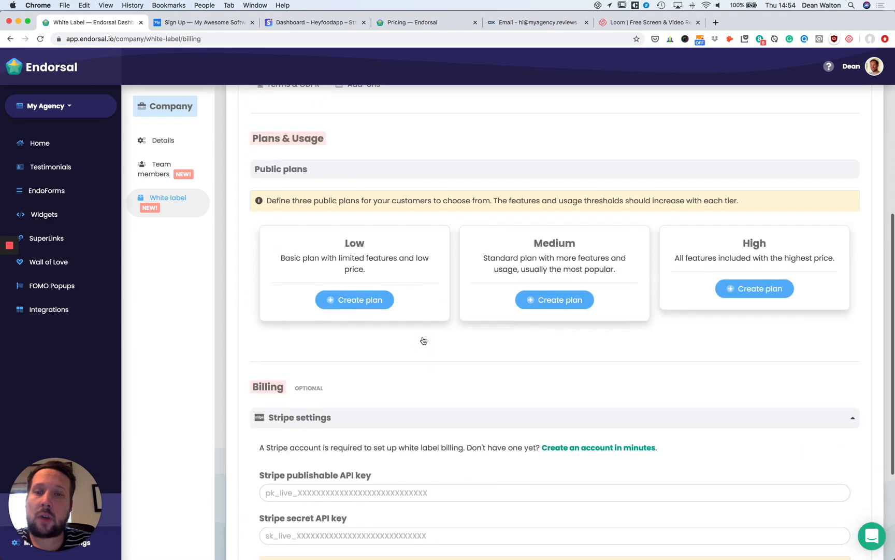
{"action": "scroll", "coordinate": [462, 433], "scroll_direction": "up", "scroll_amount": 4}
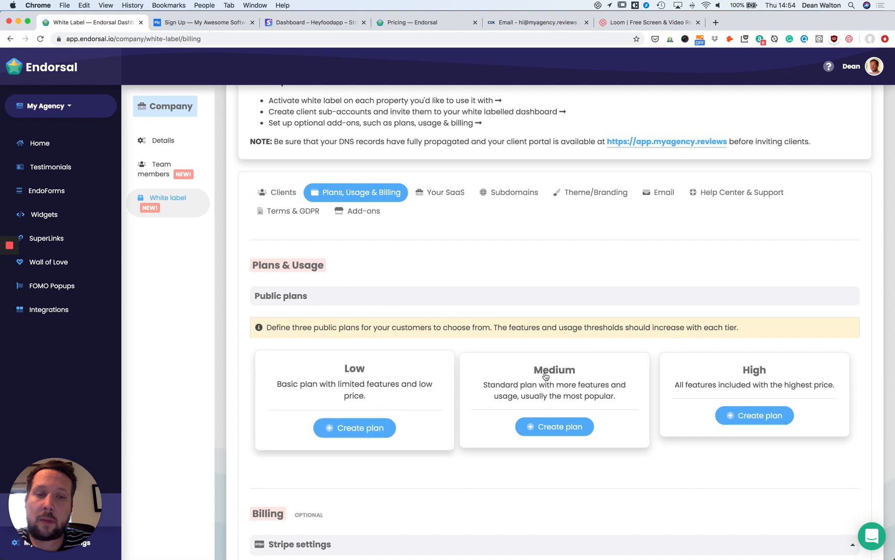
{"action": "scroll", "coordinate": [652, 245], "scroll_direction": "down", "scroll_amount": 3}
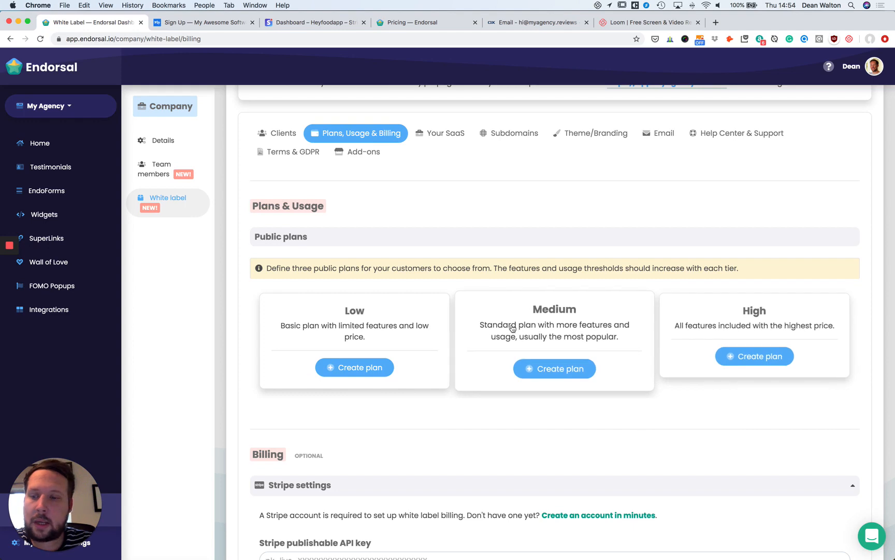
Check the plan tiers on the already open Endorsal pricing page and return to the white label plan settings
{"action": "left_click", "coordinate": [406, 27]}
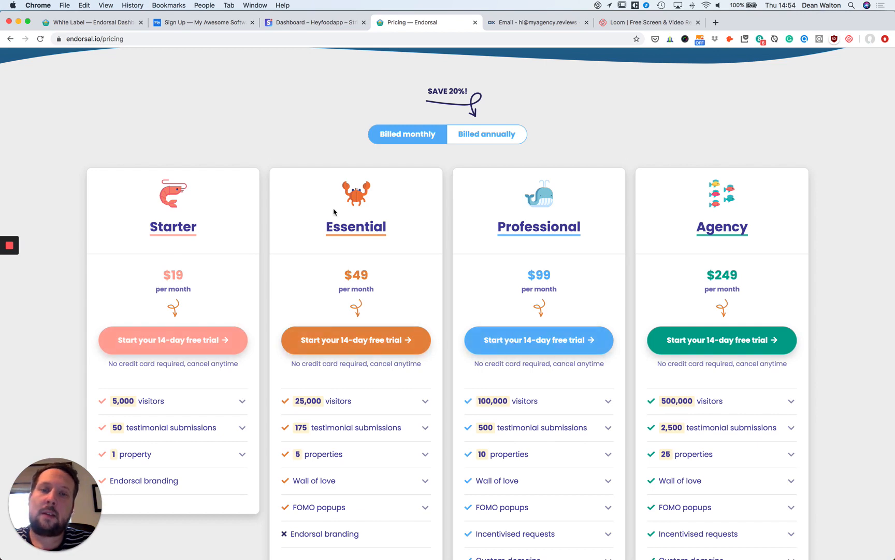
{"action": "left_click", "coordinate": [90, 22]}
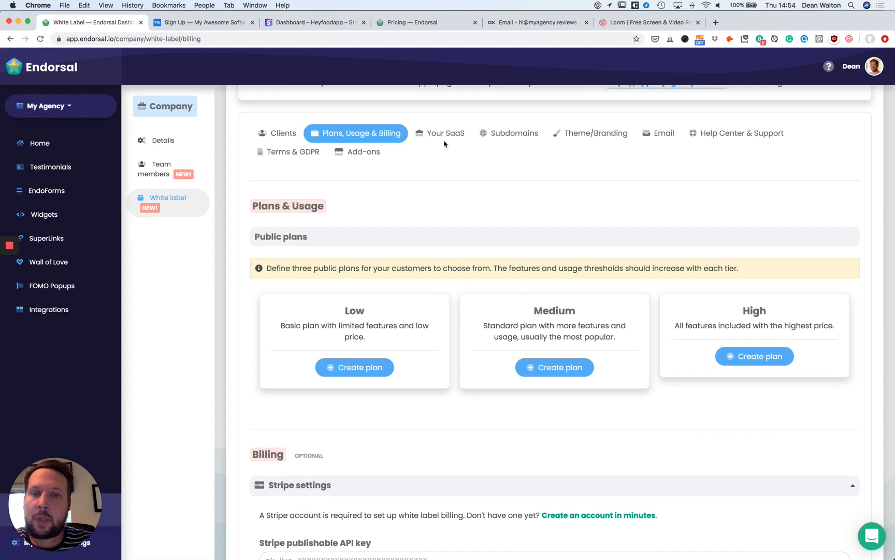
Start creating the Low public plan and name it Tier 1
{"action": "left_click", "coordinate": [368, 369]}
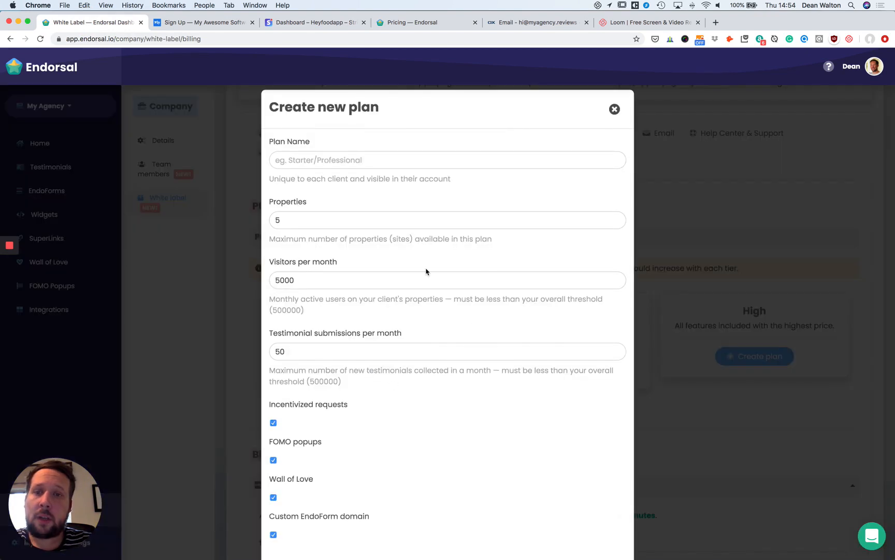
{"action": "left_click", "coordinate": [368, 161]}
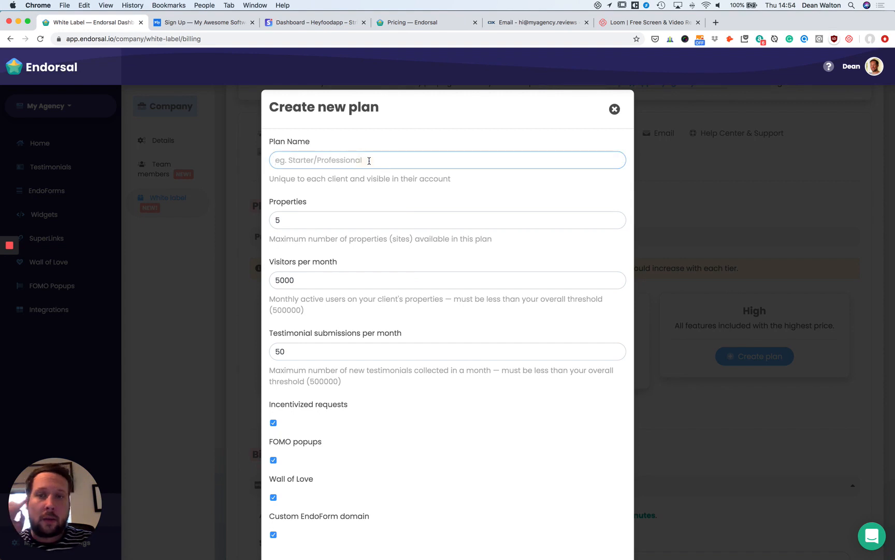
{"action": "type", "text": "T"}
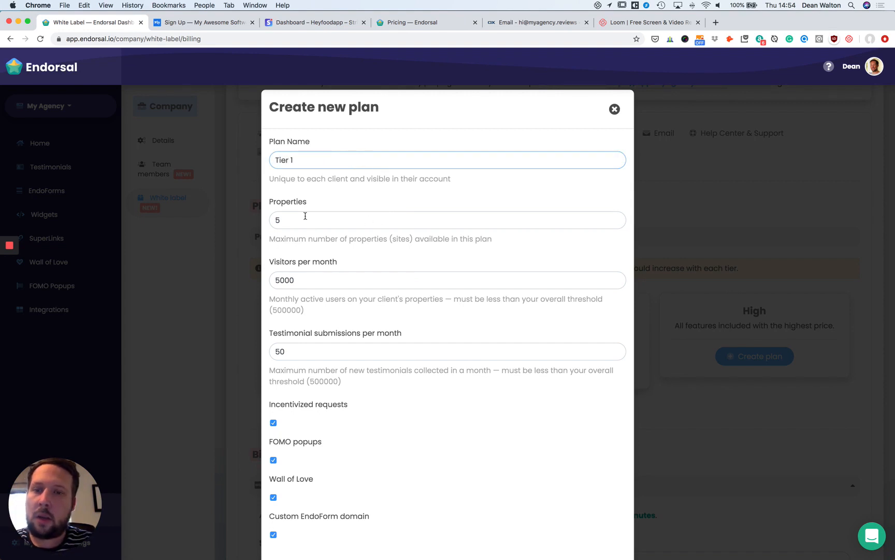
{"action": "type", "text": "ier 1"}
{"action": "left_click", "coordinate": [277, 221]}
Disable incentivized requests, FOMO popups, Wall of Love and custom EndoForm domain for Tier 1, and add the plan
{"action": "scroll", "coordinate": [420, 260], "scroll_direction": "down", "scroll_amount": 2}
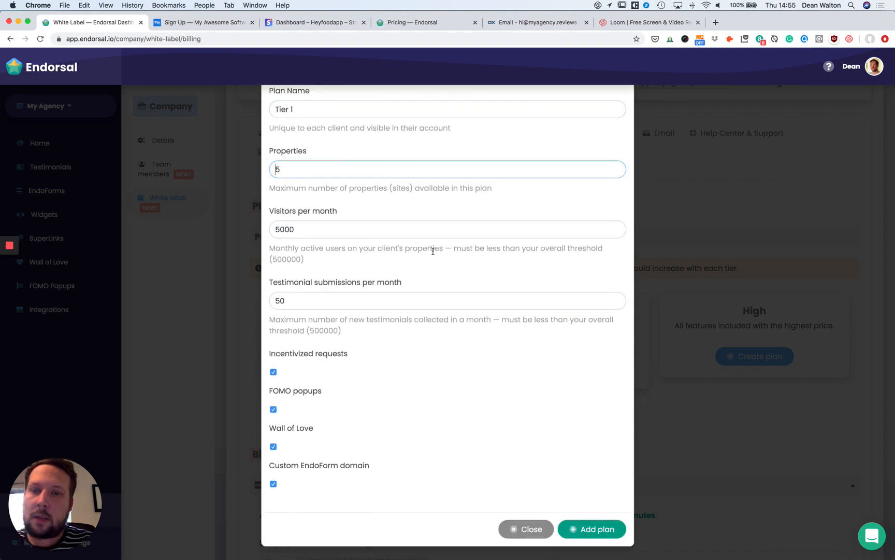
{"action": "scroll", "coordinate": [447, 286], "scroll_direction": "down", "scroll_amount": 1}
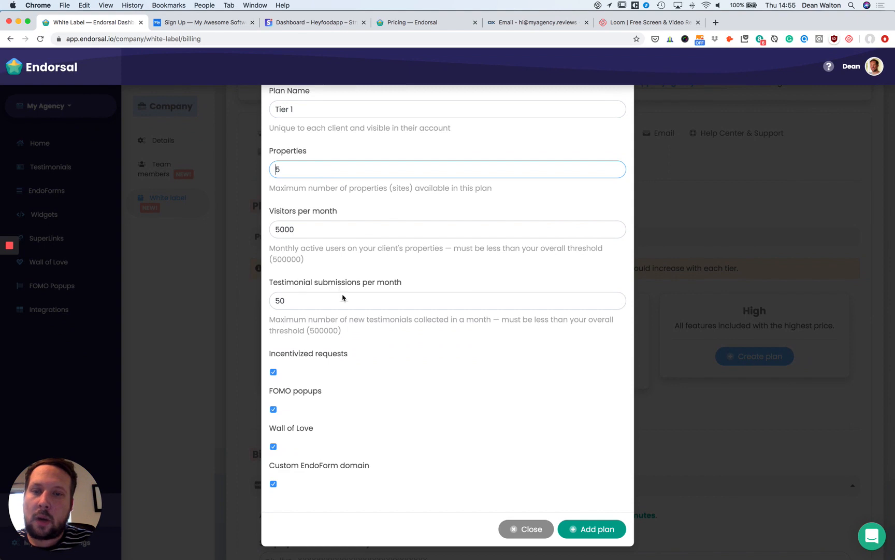
{"action": "left_click", "coordinate": [273, 371]}
{"action": "left_click", "coordinate": [273, 409]}
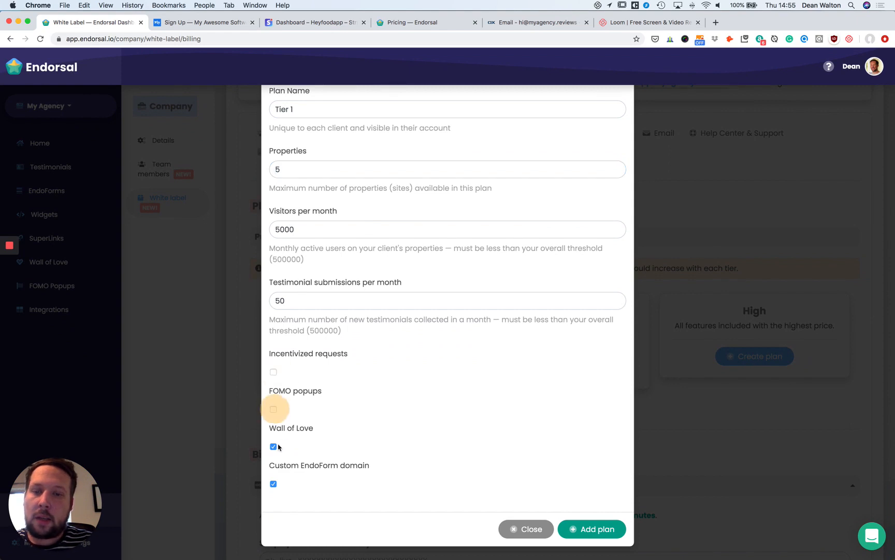
{"action": "left_click", "coordinate": [273, 446]}
{"action": "left_click", "coordinate": [273, 484]}
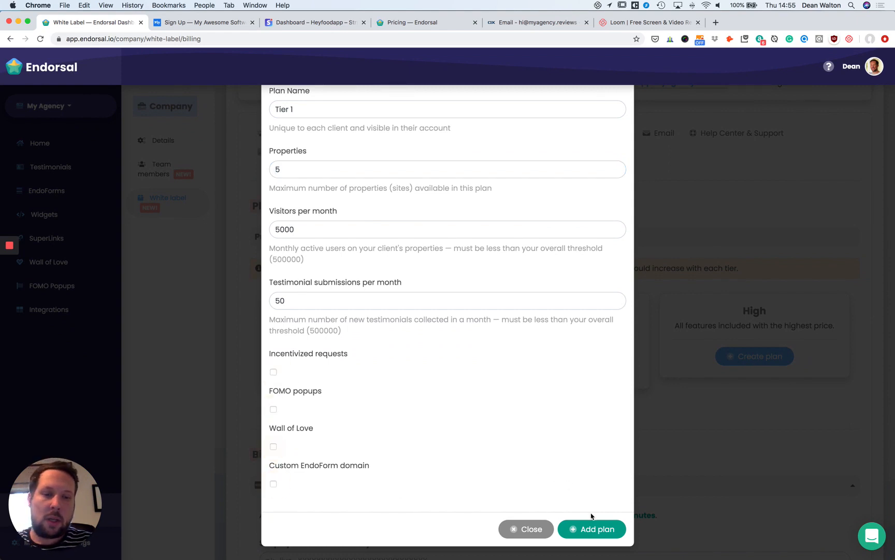
{"action": "left_click", "coordinate": [603, 534]}
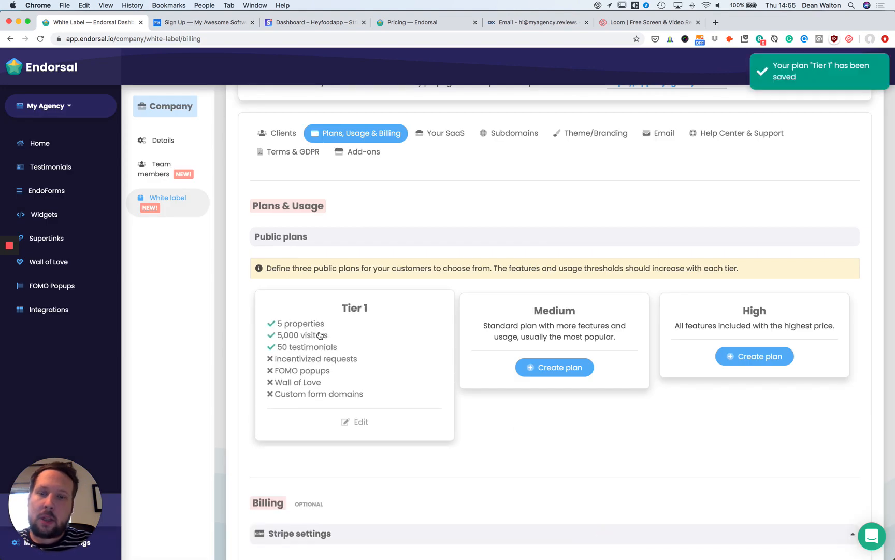
Start the Medium public plan as Tier 2 with 10 properties, 10000 visitors and 100 testimonial submissions per month
{"action": "left_click", "coordinate": [557, 369]}
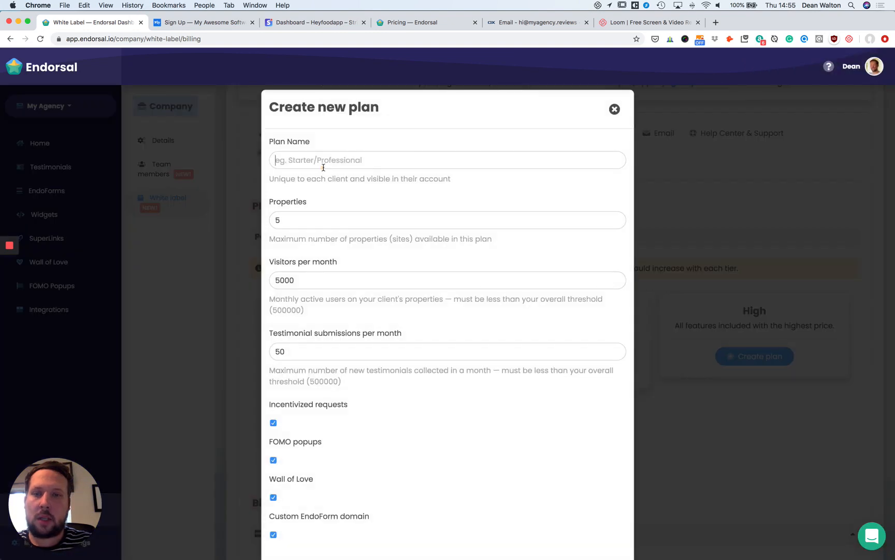
{"action": "left_click", "coordinate": [323, 167]}
{"action": "type", "text": "Tier 2"}
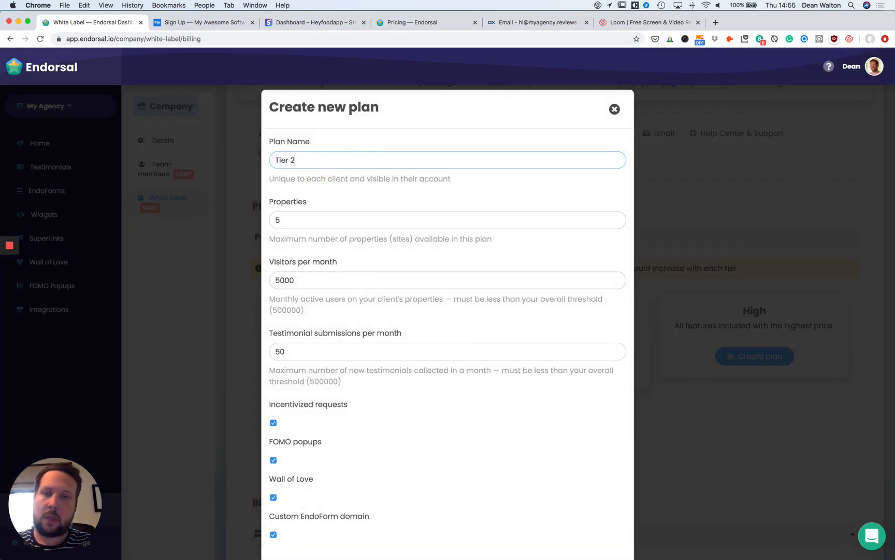
{"action": "double_click", "coordinate": [278, 220]}
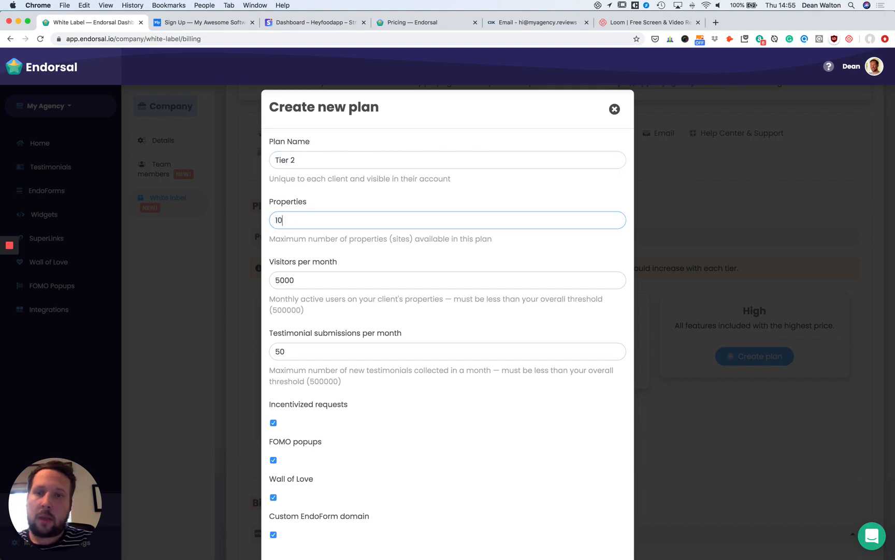
{"action": "double_click", "coordinate": [279, 281]}
{"action": "type", "text": "10000"}
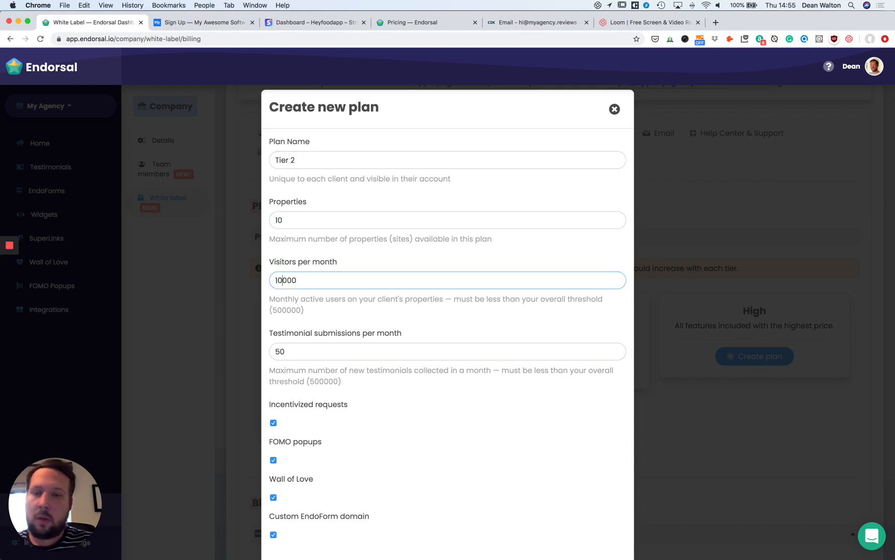
{"action": "double_click", "coordinate": [279, 351]}
{"action": "type", "text": "100"}
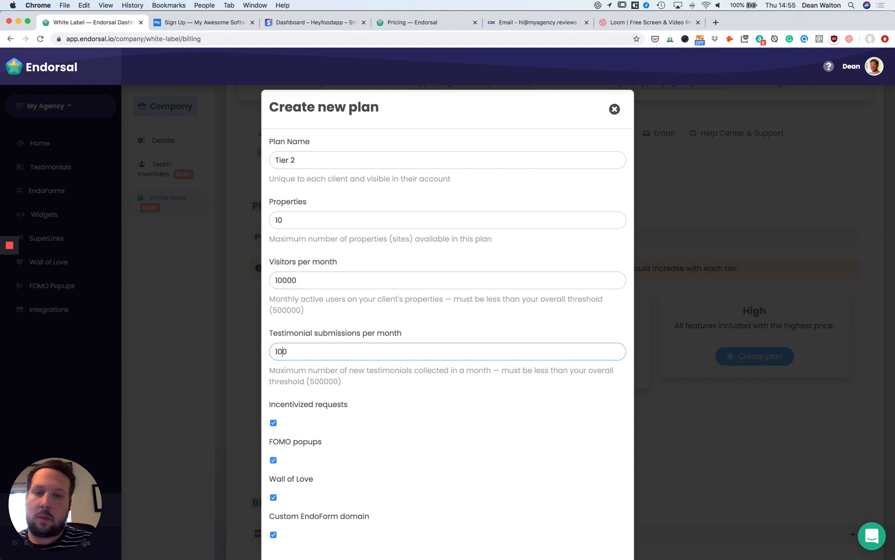
Disable Wall of Love and custom EndoForm domain for Tier 2, and add the plan
{"action": "scroll", "coordinate": [435, 445], "scroll_direction": "down", "scroll_amount": 2}
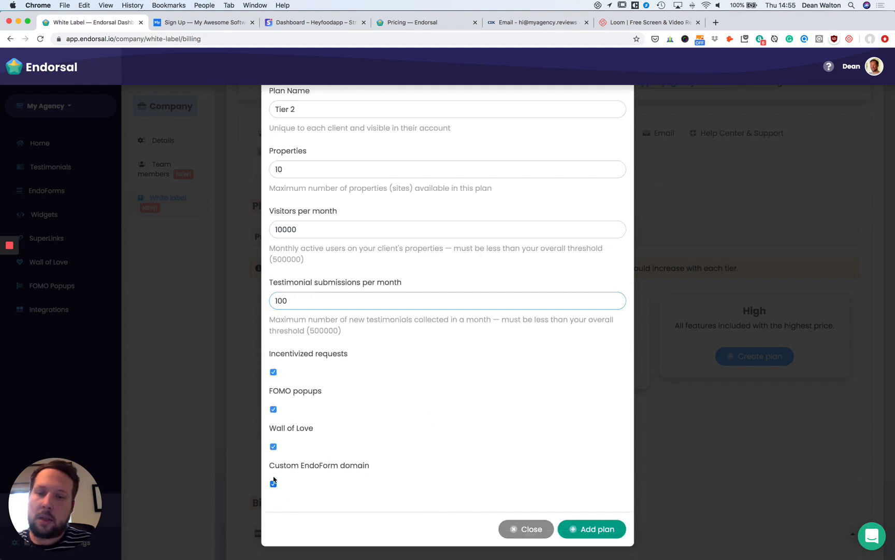
{"action": "left_click", "coordinate": [273, 484]}
{"action": "left_click", "coordinate": [273, 447]}
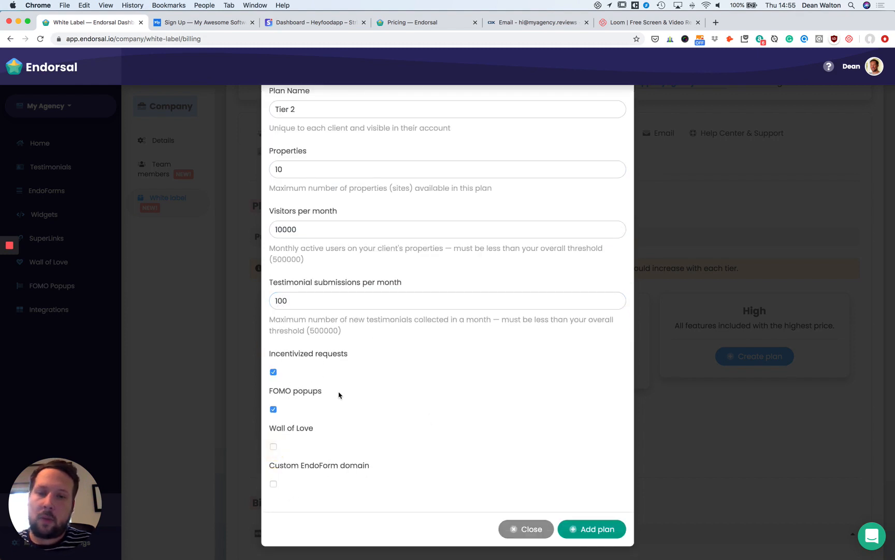
{"action": "left_click", "coordinate": [601, 529]}
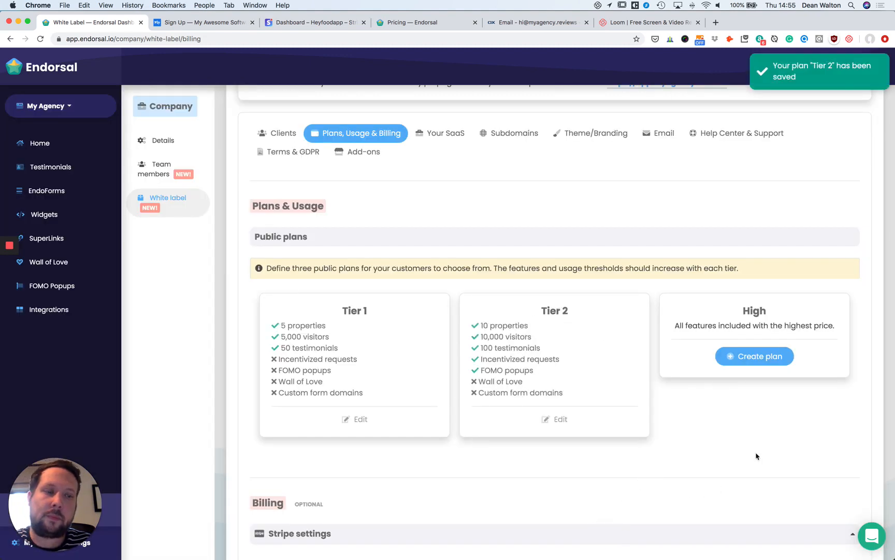
Create the High public plan as Tier 3 with 15 properties, 15000 visitors and 150 testimonial submissions per month, keeping all features enabled
{"action": "left_click", "coordinate": [756, 355]}
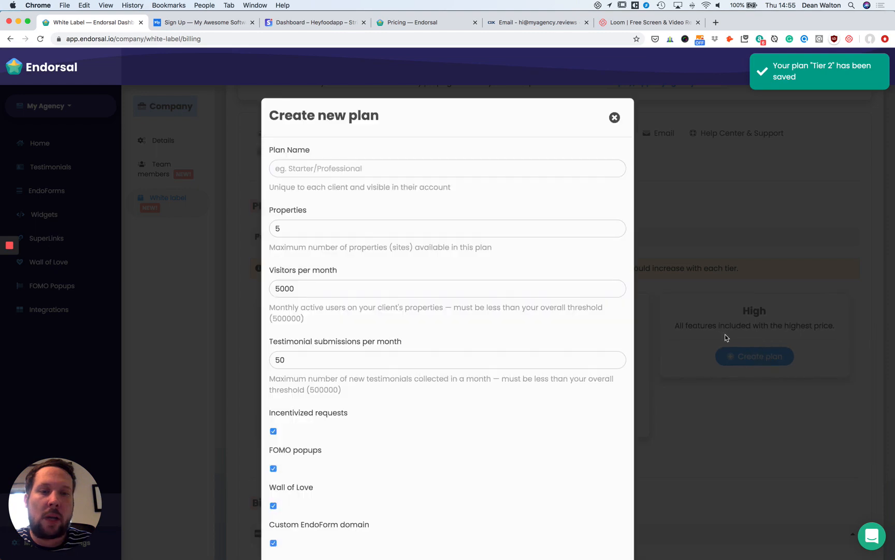
{"action": "left_click", "coordinate": [377, 164]}
{"action": "type", "text": "Tier 3"}
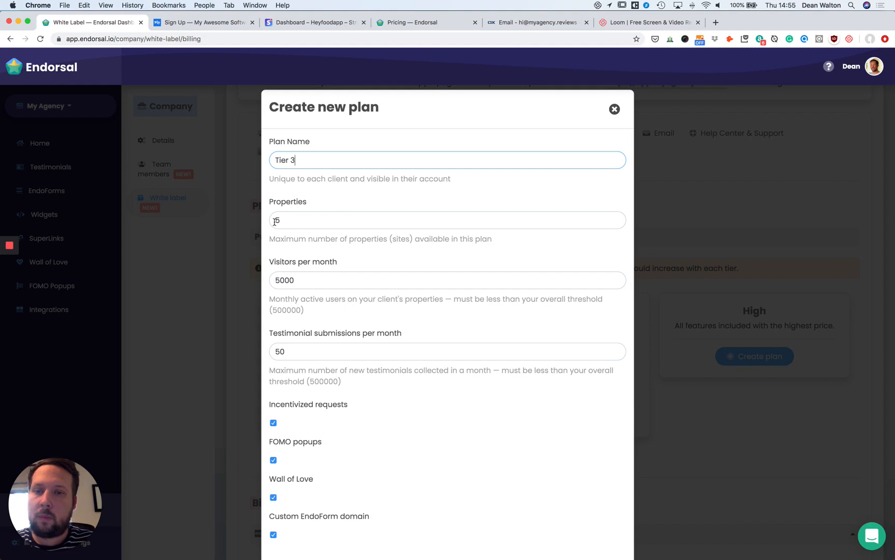
{"action": "left_click", "coordinate": [275, 221]}
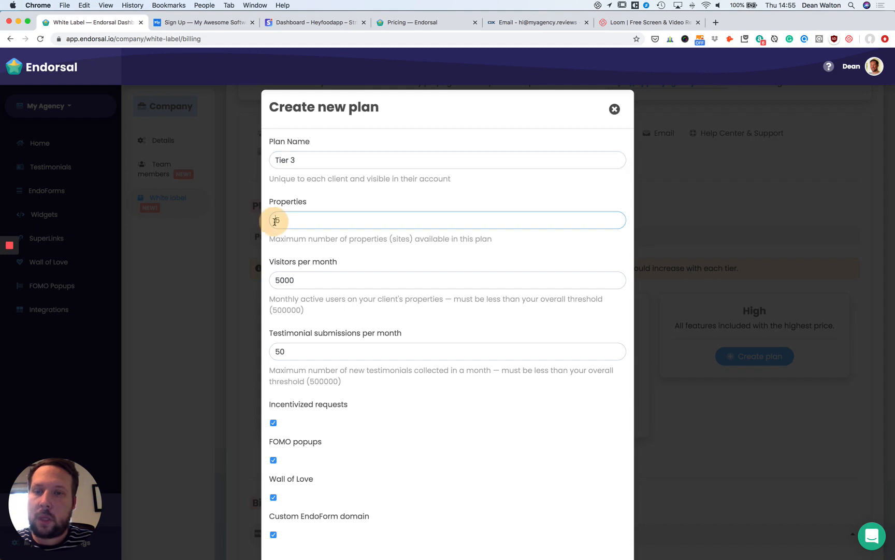
{"action": "left_click", "coordinate": [278, 281]}
{"action": "type", "text": "1"}
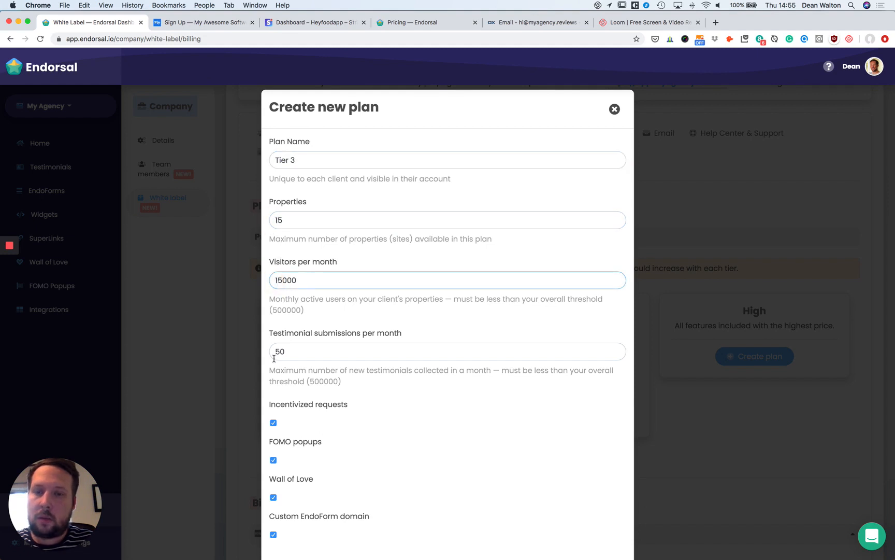
{"action": "left_click", "coordinate": [275, 351]}
{"action": "type", "text": "1"}
{"action": "scroll", "coordinate": [460, 322], "scroll_direction": "down", "scroll_amount": 2}
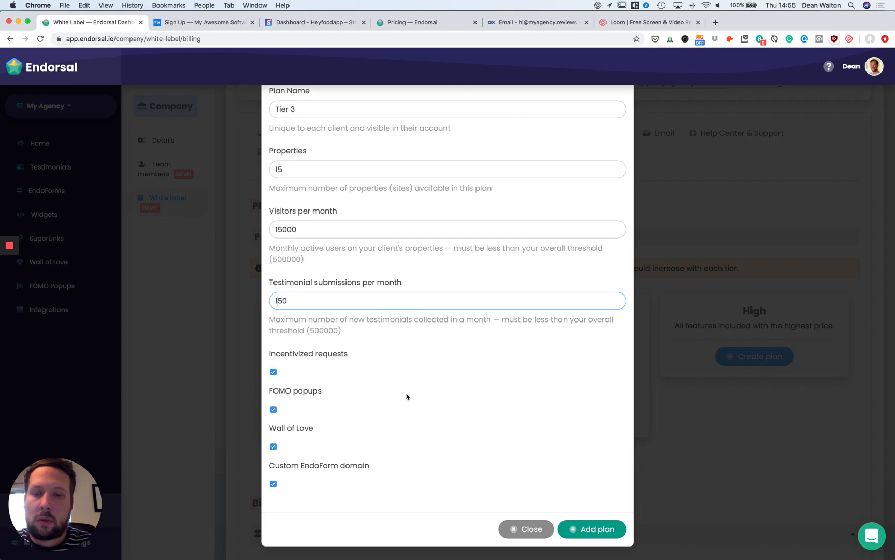
{"action": "left_click", "coordinate": [591, 528]}
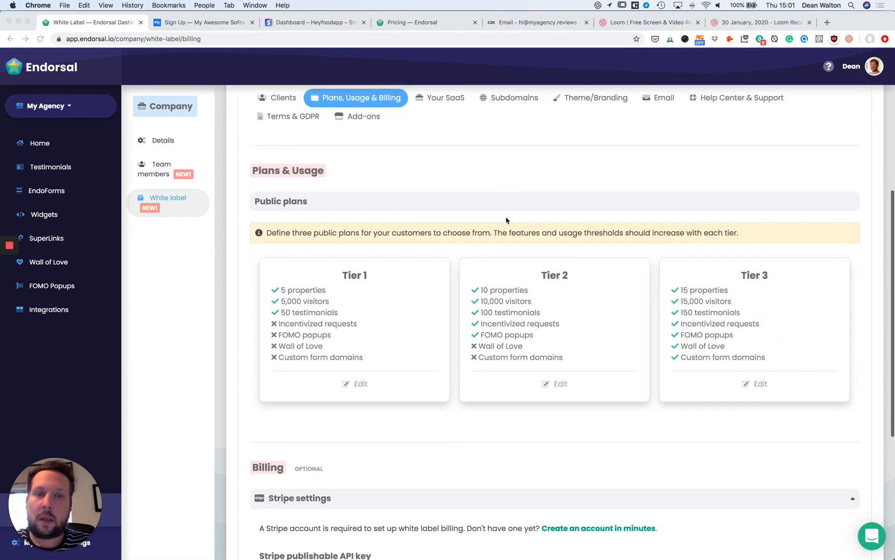
Review the three public plans, the Stripe billing section and the Your SaaS page, and compare them with Endorsal's own pricing page
{"action": "scroll", "coordinate": [506, 220], "scroll_direction": "down", "scroll_amount": 1}
{"action": "scroll", "coordinate": [510, 414], "scroll_direction": "down", "scroll_amount": 2}
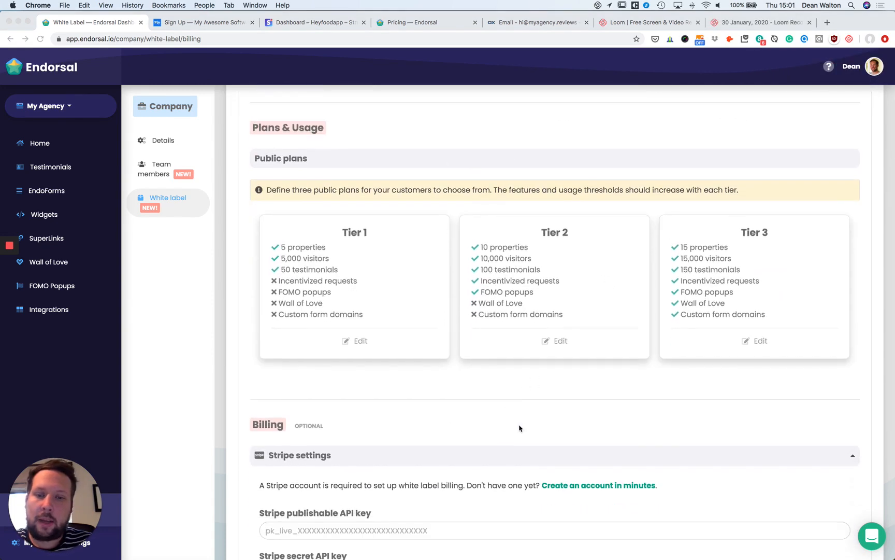
{"action": "scroll", "coordinate": [520, 414], "scroll_direction": "down", "scroll_amount": 3}
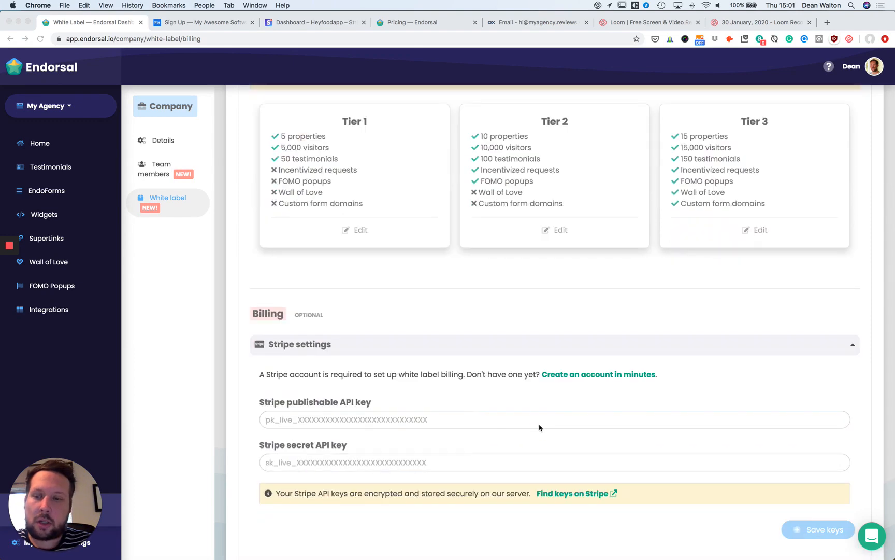
{"action": "scroll", "coordinate": [432, 332], "scroll_direction": "up", "scroll_amount": 6}
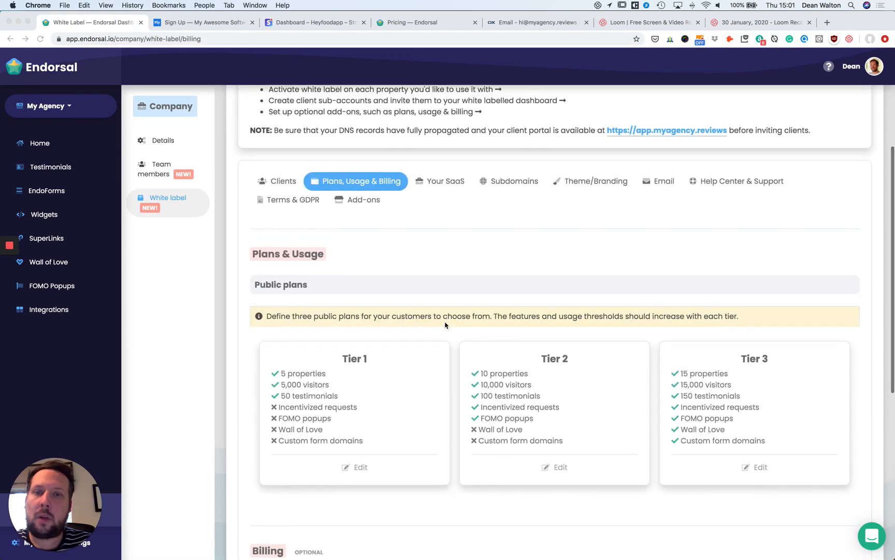
{"action": "left_click", "coordinate": [451, 184]}
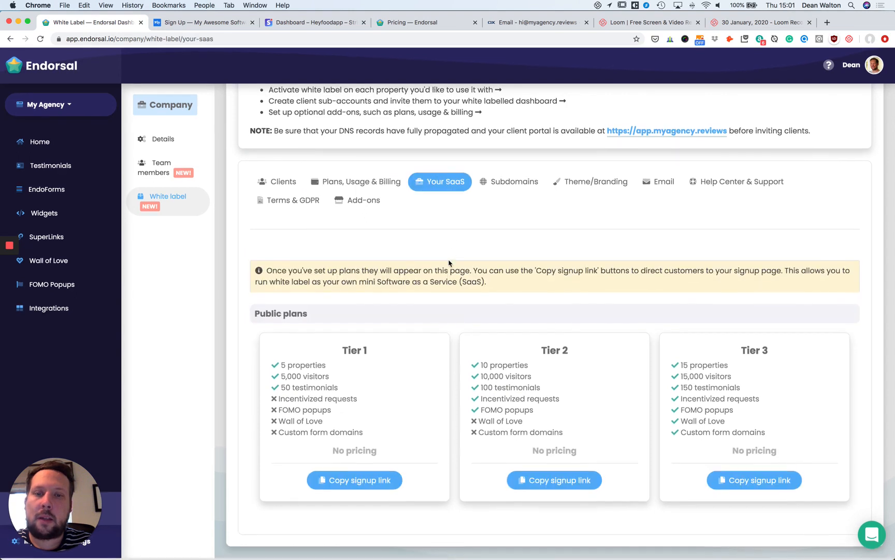
{"action": "scroll", "coordinate": [449, 263], "scroll_direction": "down", "scroll_amount": 2}
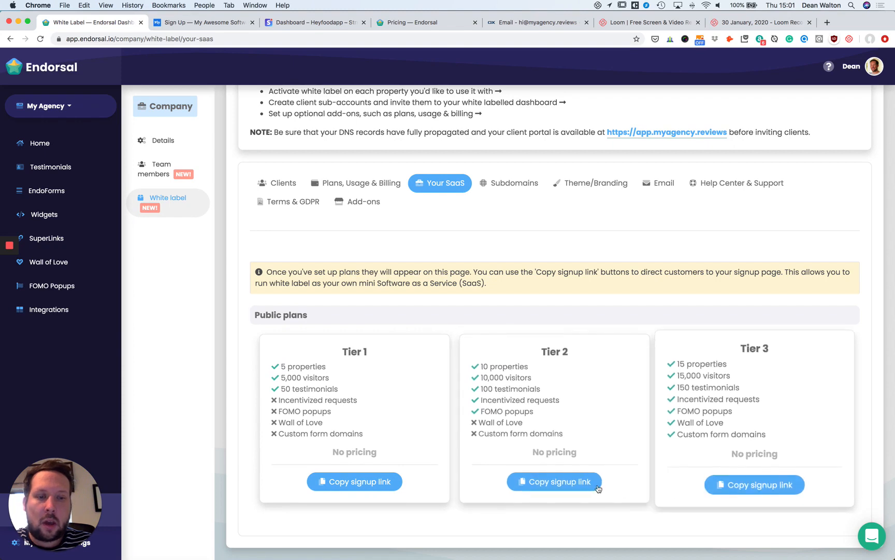
{"action": "left_click", "coordinate": [434, 23]}
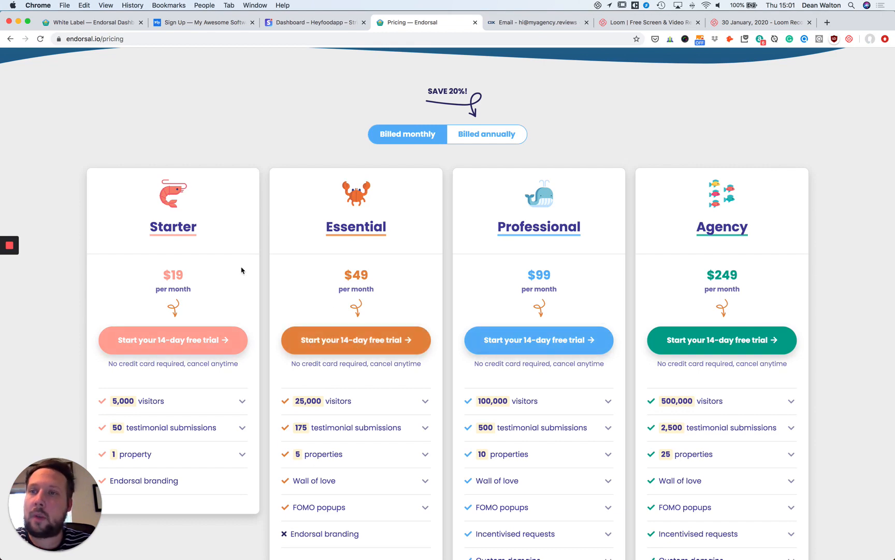
{"action": "left_click", "coordinate": [114, 25]}
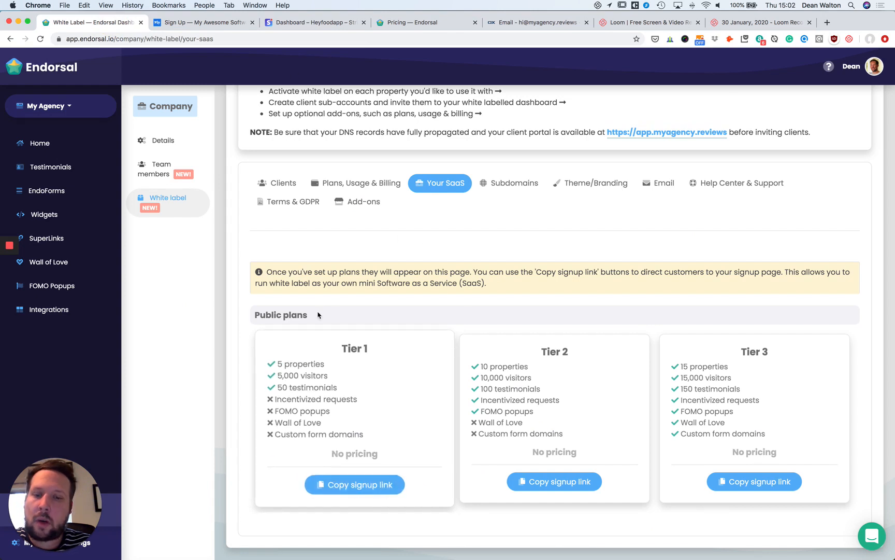
Copy the Tier 1 signup link, switch to the white label signup site, and save the new client account's login in the browser
{"action": "left_click", "coordinate": [375, 485]}
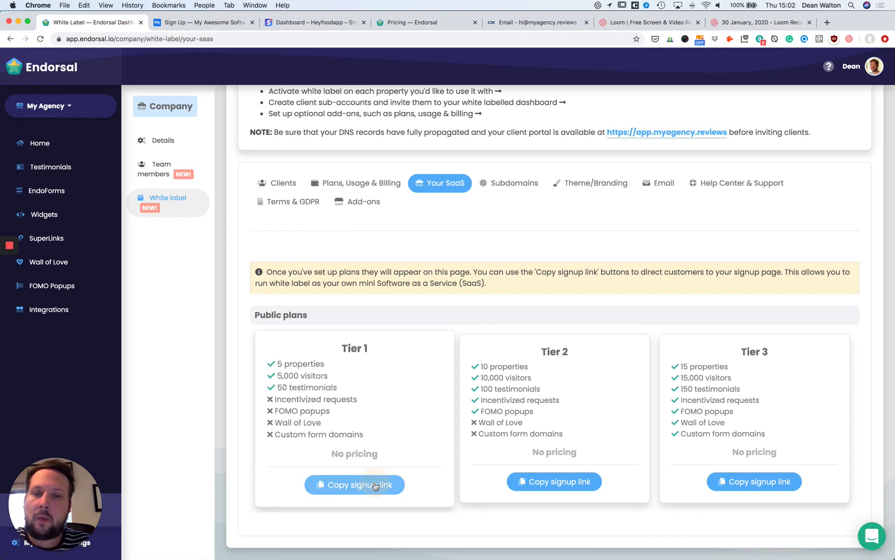
{"action": "left_click", "coordinate": [213, 23]}
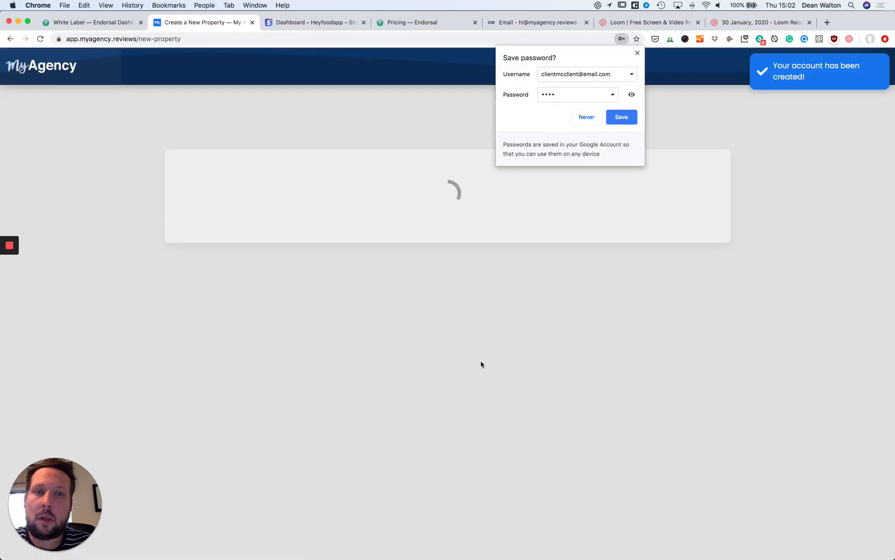
{"action": "left_click", "coordinate": [630, 120]}
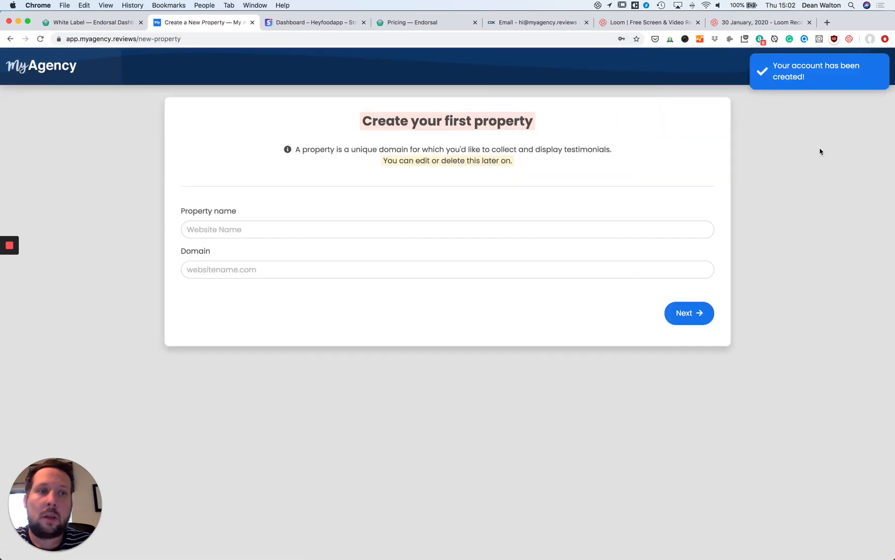
Create the client's first property with the name Client and the domain client.com
{"action": "left_click", "coordinate": [341, 224]}
{"action": "type", "text": "Client"}
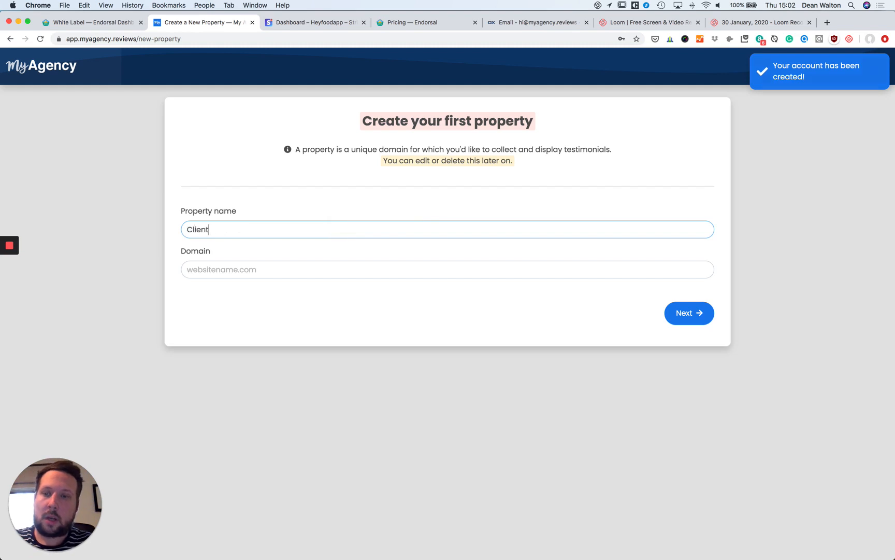
{"action": "key", "text": "Tab"}
{"action": "type", "text": "cl"}
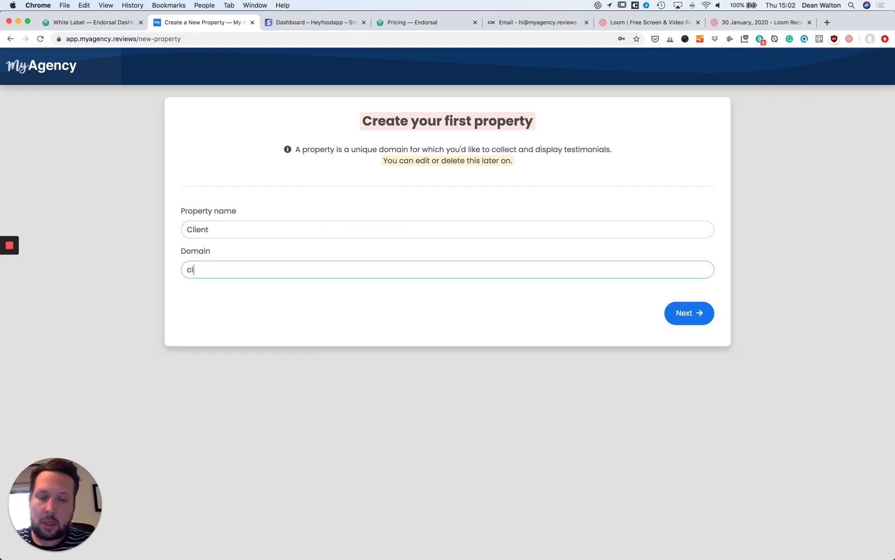
{"action": "type", "text": "ient.com"}
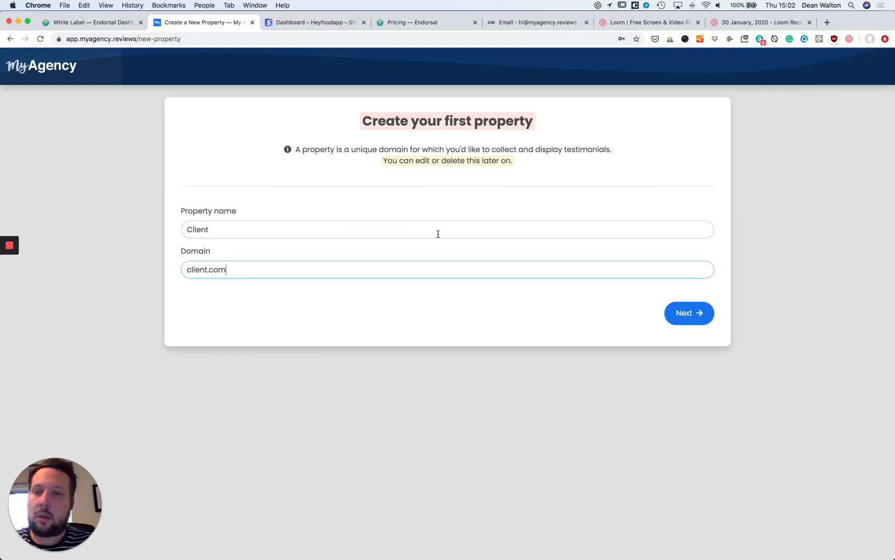
{"action": "left_click", "coordinate": [684, 314]}
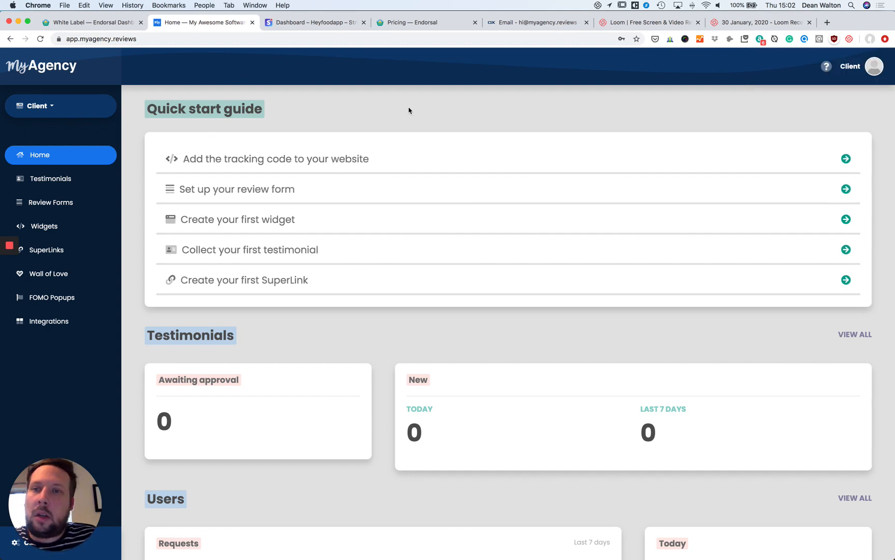
Check the plan details in the new client's account, and reload the agency's client list in Endorsal to examine the new entry
{"action": "left_click", "coordinate": [867, 70]}
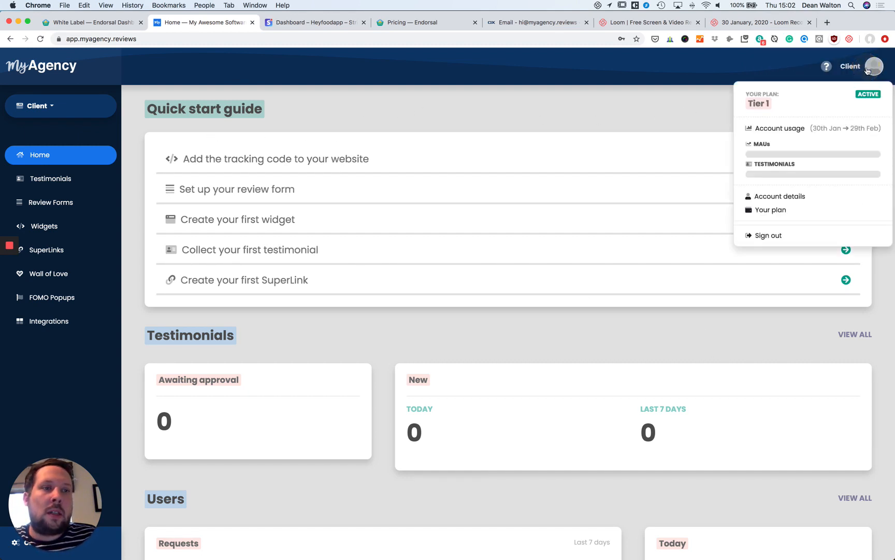
{"action": "left_click", "coordinate": [777, 104]}
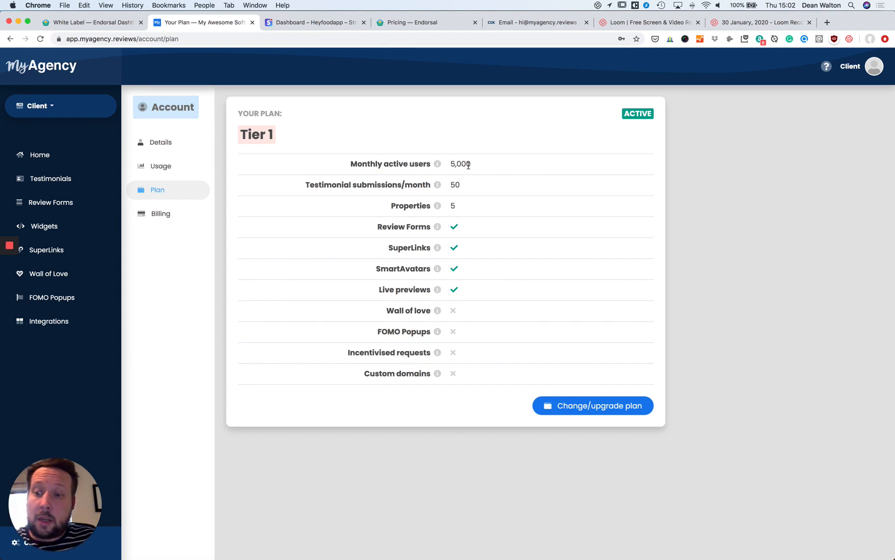
{"action": "left_click", "coordinate": [107, 26]}
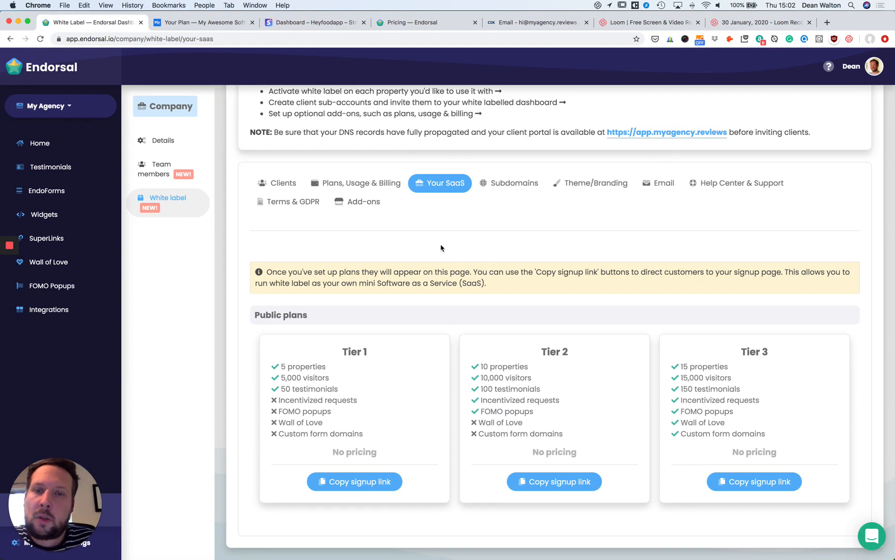
{"action": "left_click", "coordinate": [280, 183]}
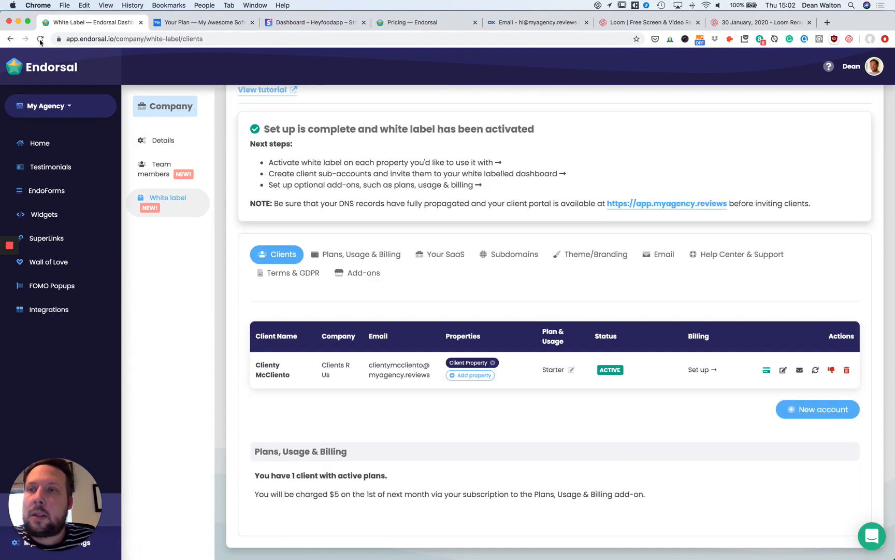
{"action": "left_click", "coordinate": [40, 40]}
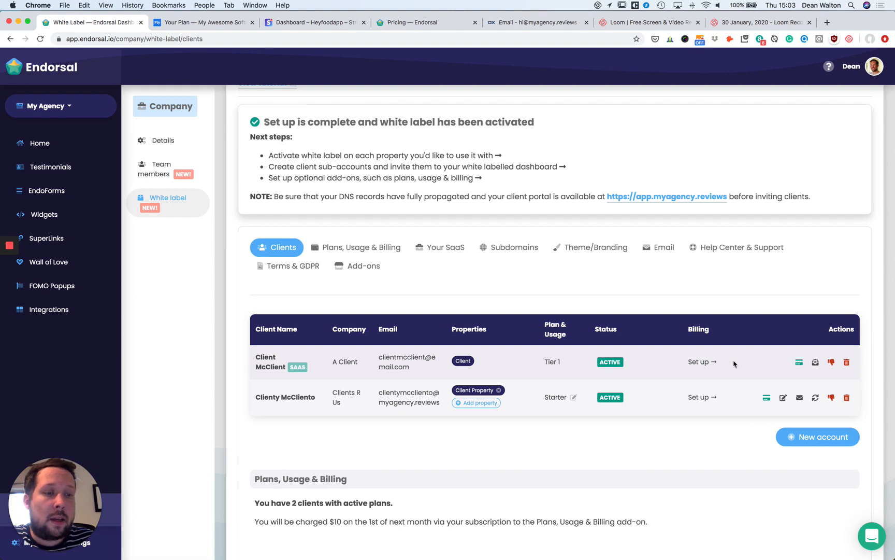
{"action": "scroll", "coordinate": [748, 358], "scroll_direction": "down", "scroll_amount": 1}
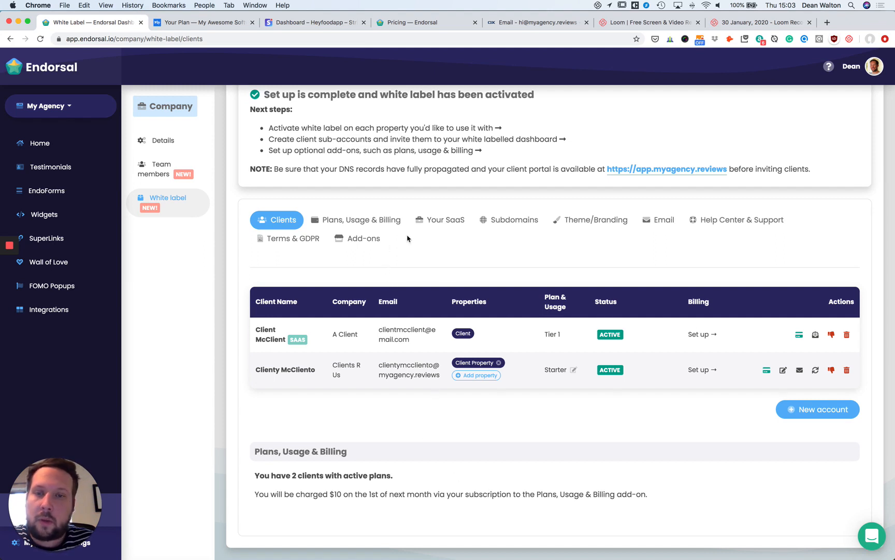
Review the public plans and the optional Stripe billing settings under Plans, Usage & Billing
{"action": "left_click", "coordinate": [388, 221]}
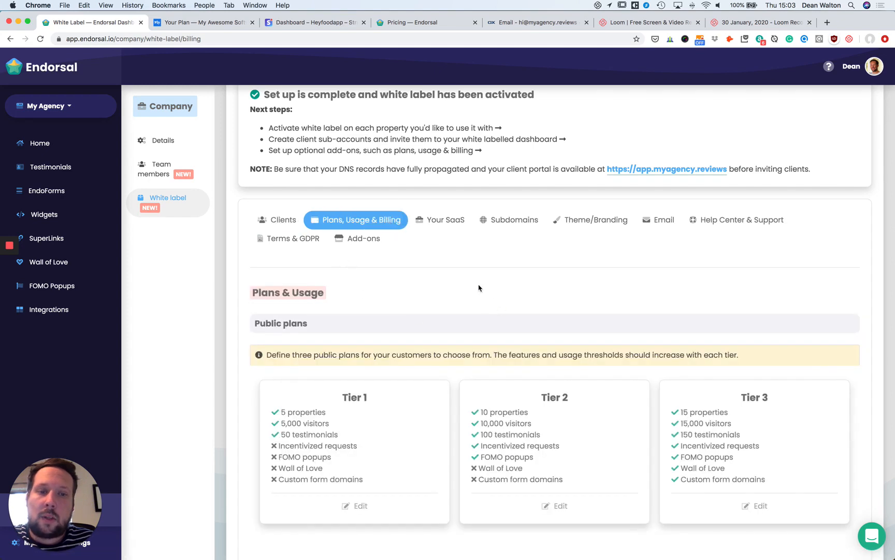
{"action": "scroll", "coordinate": [479, 288], "scroll_direction": "down", "scroll_amount": 5}
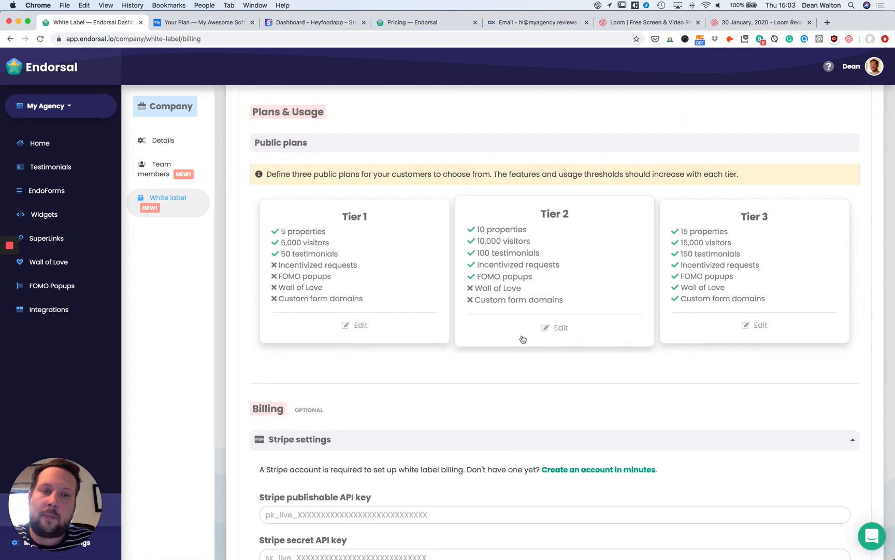
{"action": "scroll", "coordinate": [523, 339], "scroll_direction": "up", "scroll_amount": 2}
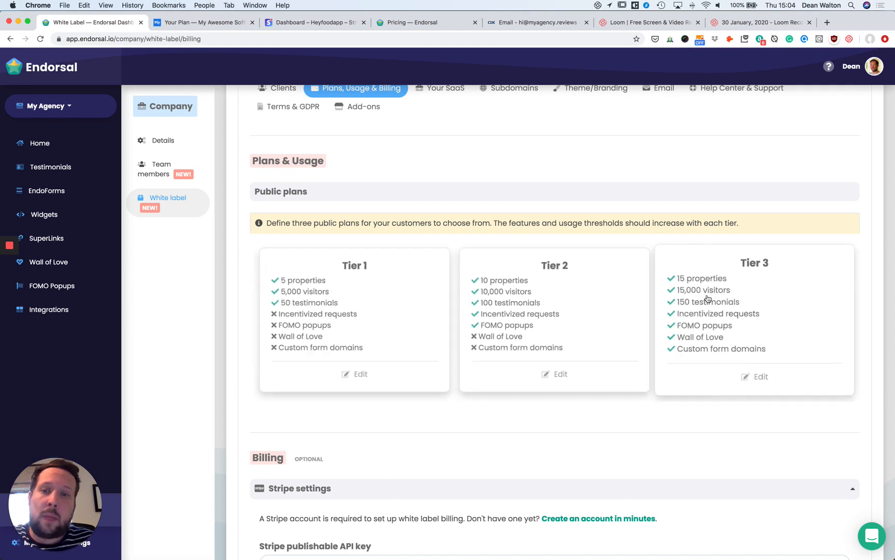
{"action": "scroll", "coordinate": [709, 298], "scroll_direction": "up", "scroll_amount": 2}
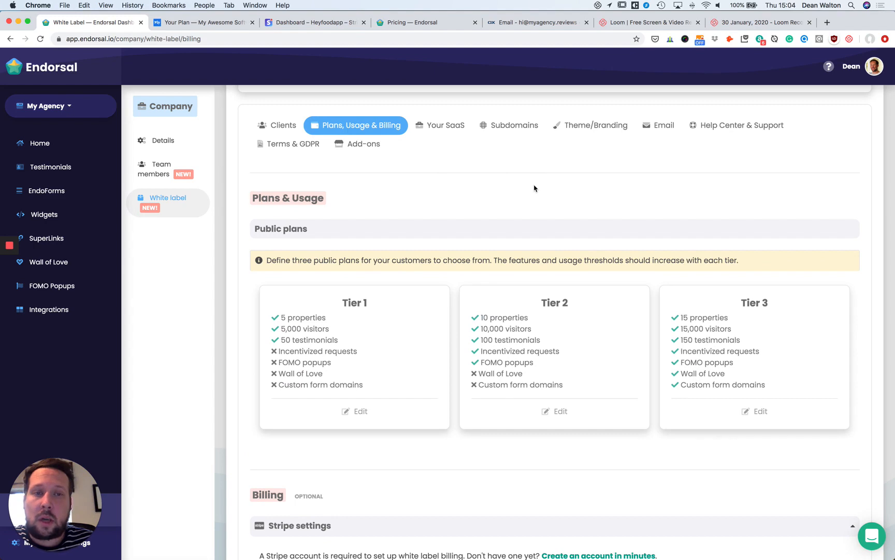
{"action": "scroll", "coordinate": [535, 188], "scroll_direction": "down", "scroll_amount": 1}
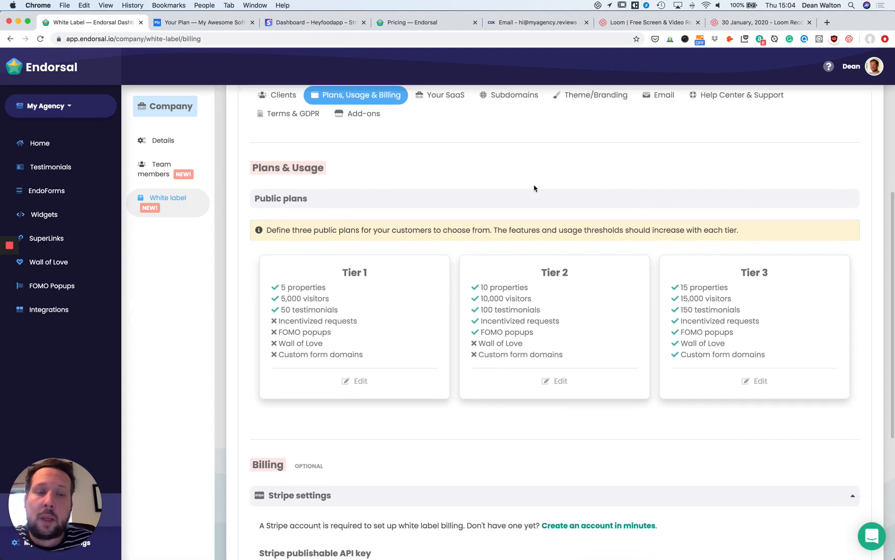
{"action": "scroll", "coordinate": [535, 188], "scroll_direction": "down", "scroll_amount": 3}
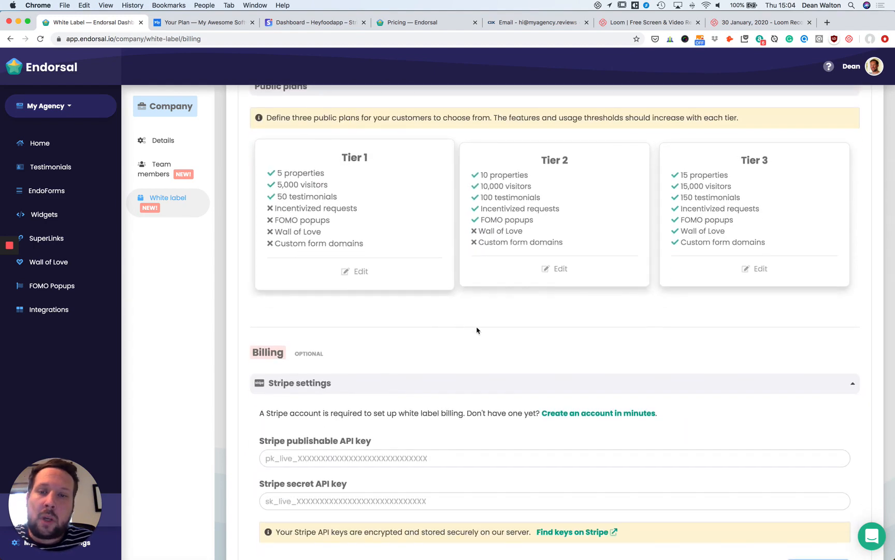
{"action": "scroll", "coordinate": [479, 335], "scroll_direction": "down", "scroll_amount": 2}
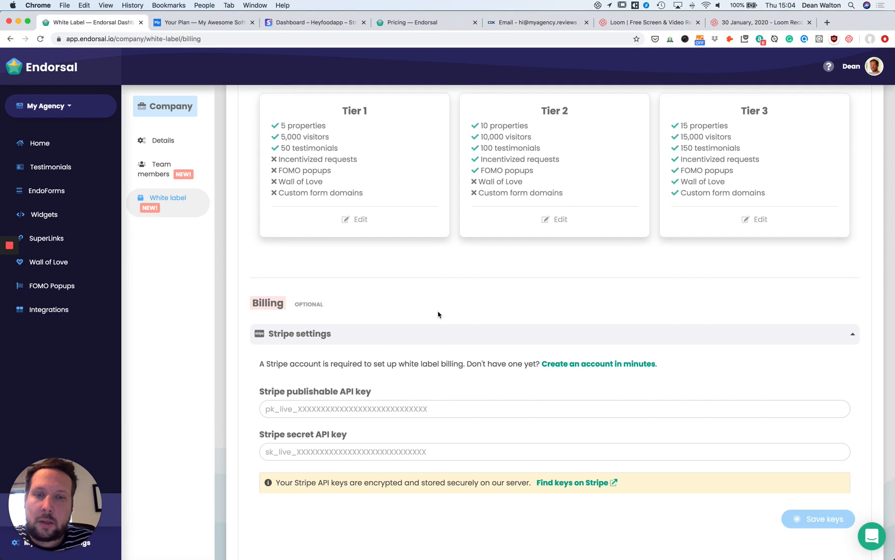
Look up the publishable and secret API keys in the Stripe dashboard, and return to the Endorsal billing settings
{"action": "scroll", "coordinate": [415, 288], "scroll_direction": "down", "scroll_amount": 2}
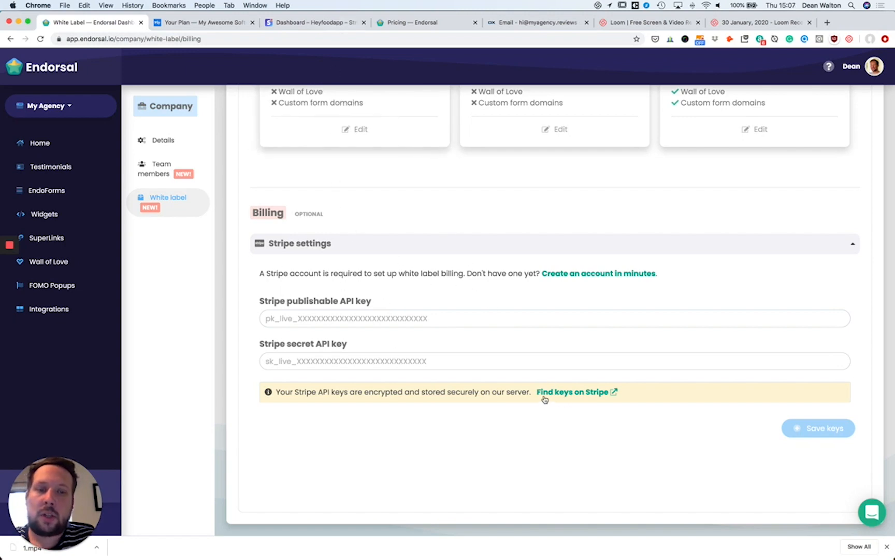
{"action": "left_click", "coordinate": [325, 24]}
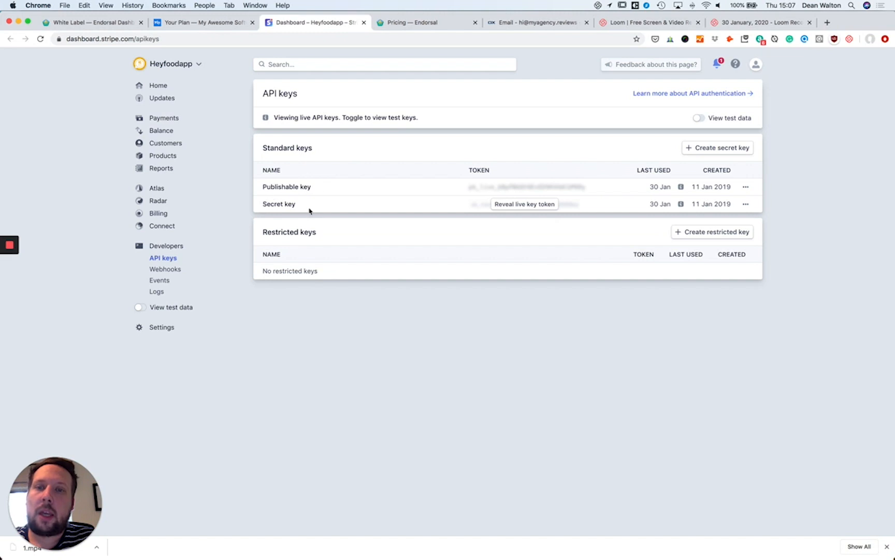
{"action": "left_click", "coordinate": [118, 24]}
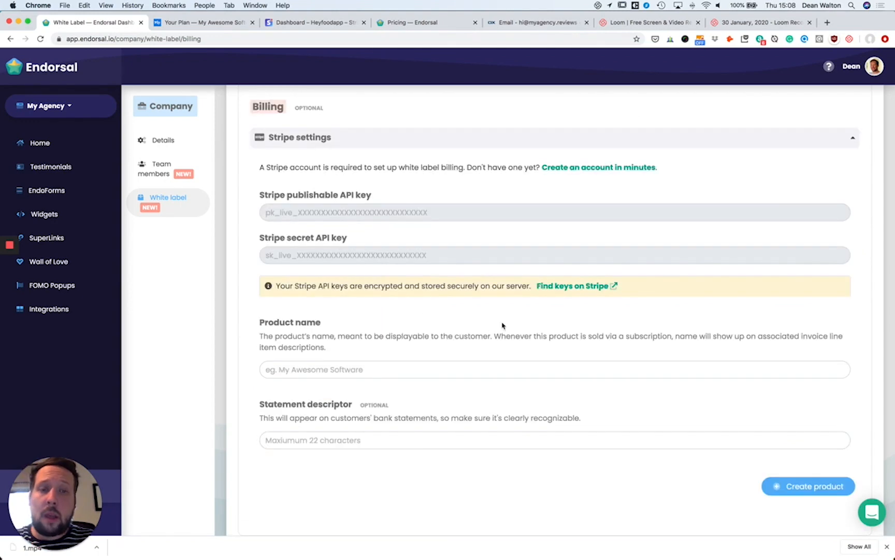
Create the Stripe billing product with My Awesome Software as both the product name and the statement descriptor
{"action": "left_click", "coordinate": [387, 371]}
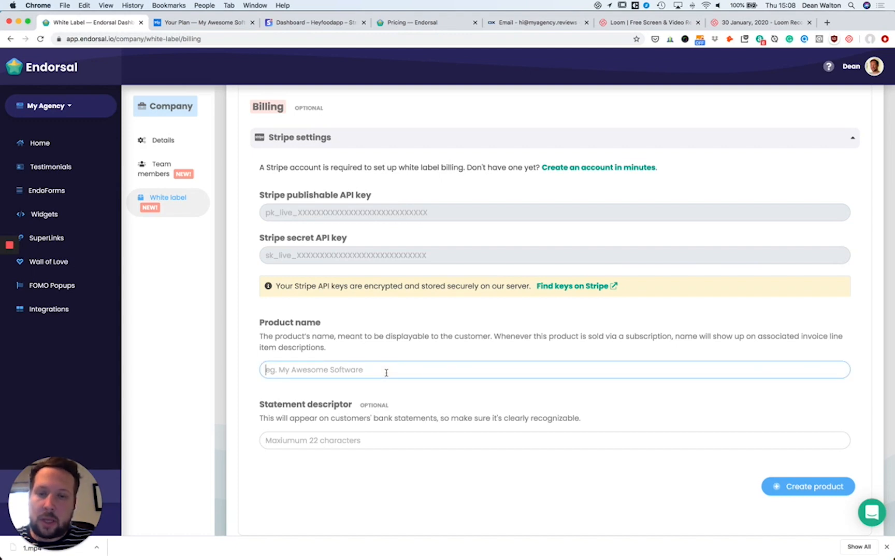
{"action": "type", "text": "My Awesome Software"}
{"action": "left_click", "coordinate": [345, 441]}
{"action": "type", "text": "My Awesome Software"}
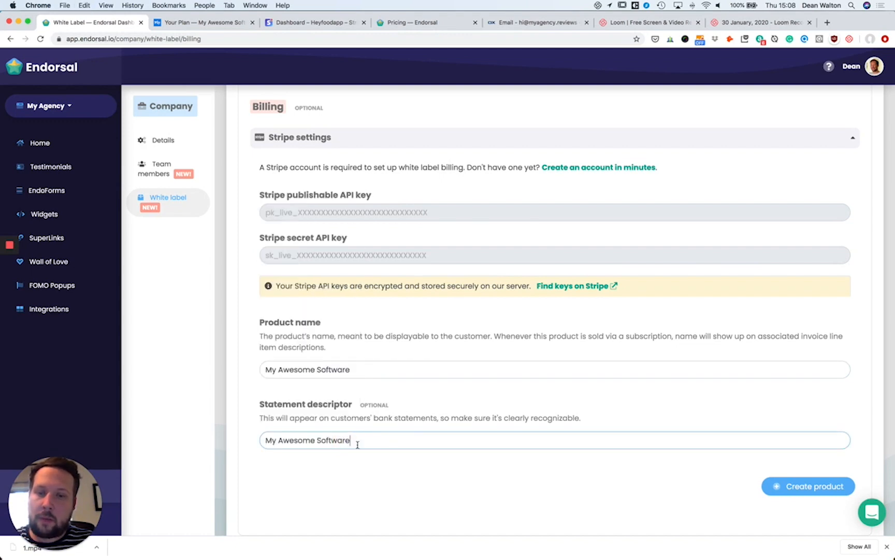
{"action": "left_click", "coordinate": [663, 499]}
{"action": "left_click", "coordinate": [777, 488]}
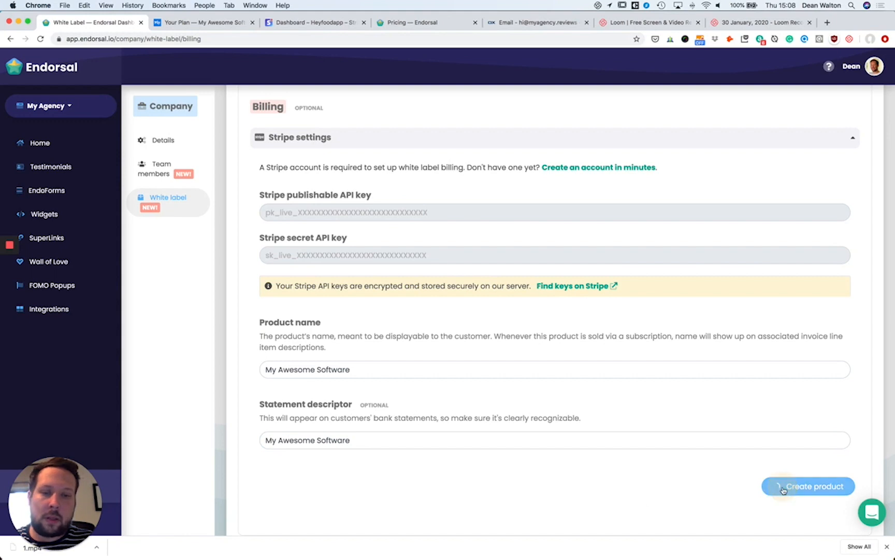
Review the Stripe pricing plans section and the monthly and yearly subscription requirements below the product settings
{"action": "scroll", "coordinate": [449, 402], "scroll_direction": "down", "scroll_amount": 5}
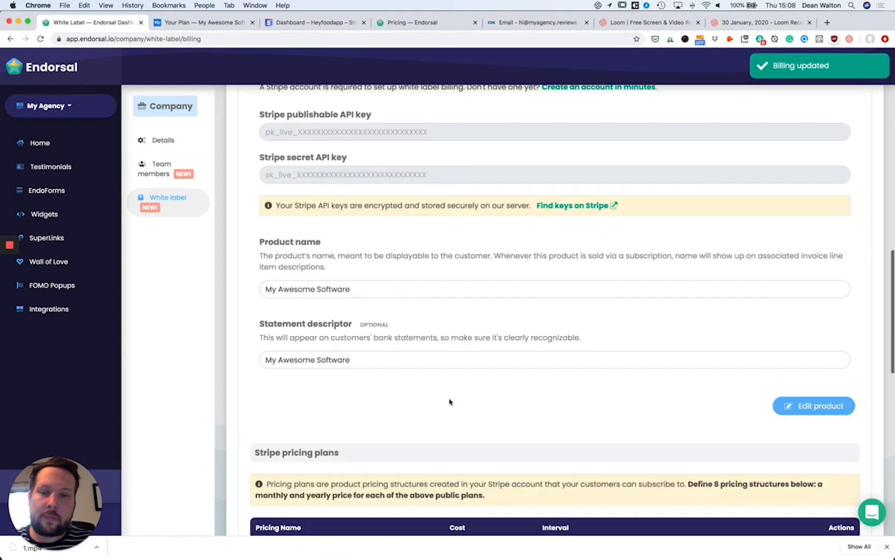
{"action": "scroll", "coordinate": [363, 373], "scroll_direction": "down", "scroll_amount": 1}
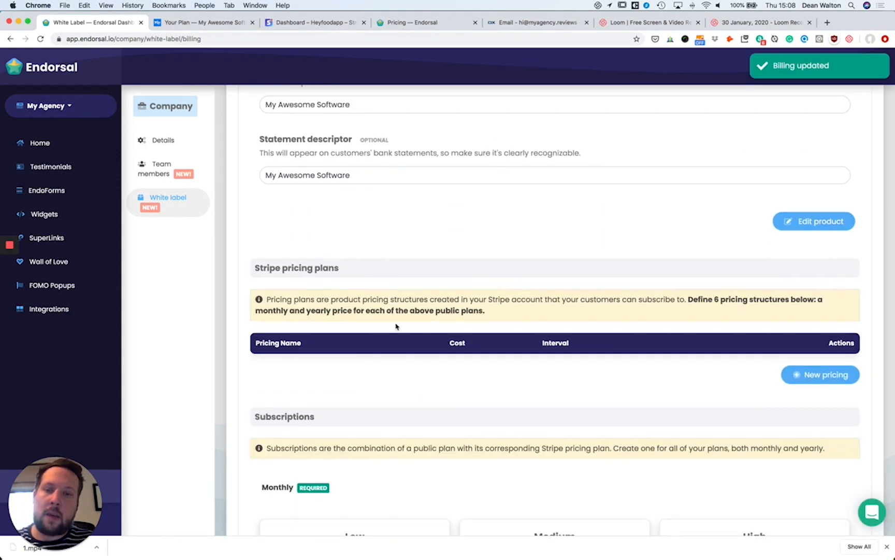
{"action": "scroll", "coordinate": [536, 379], "scroll_direction": "down", "scroll_amount": 5}
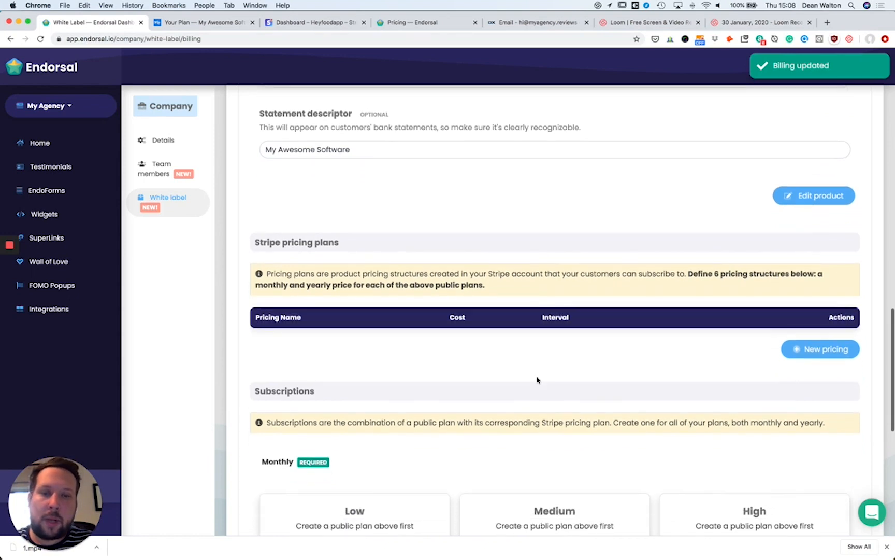
{"action": "scroll", "coordinate": [463, 330], "scroll_direction": "down", "scroll_amount": 1}
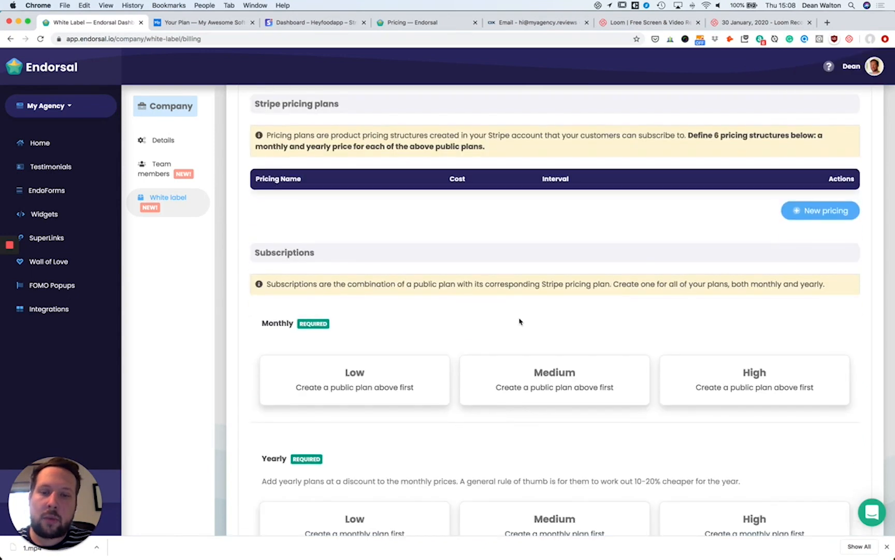
{"action": "scroll", "coordinate": [520, 318], "scroll_direction": "up", "scroll_amount": 2}
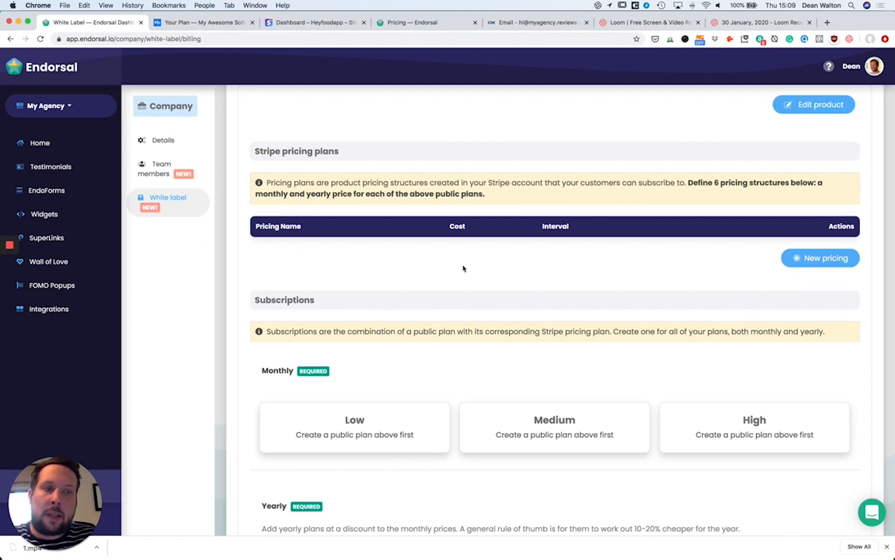
{"action": "scroll", "coordinate": [463, 268], "scroll_direction": "down", "scroll_amount": 2}
{"action": "scroll", "coordinate": [463, 268], "scroll_direction": "down", "scroll_amount": 1}
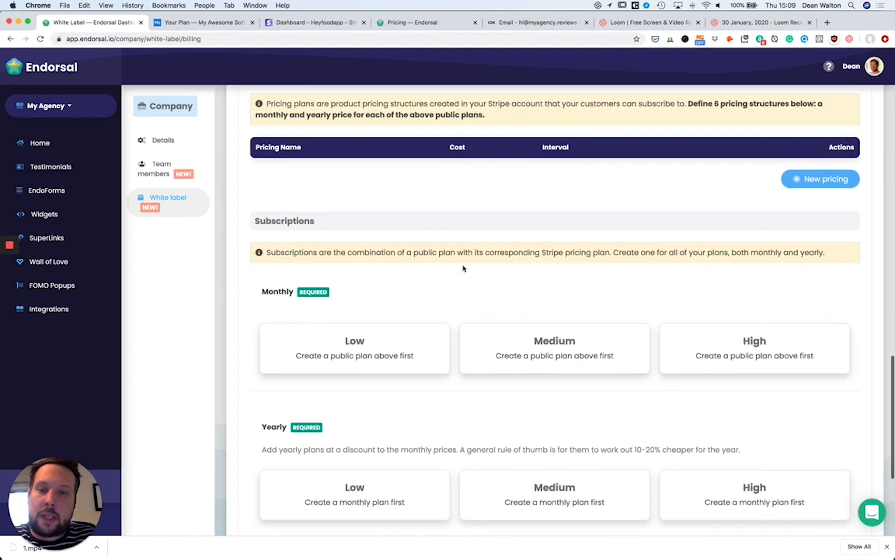
{"action": "scroll", "coordinate": [463, 268], "scroll_direction": "down", "scroll_amount": 1}
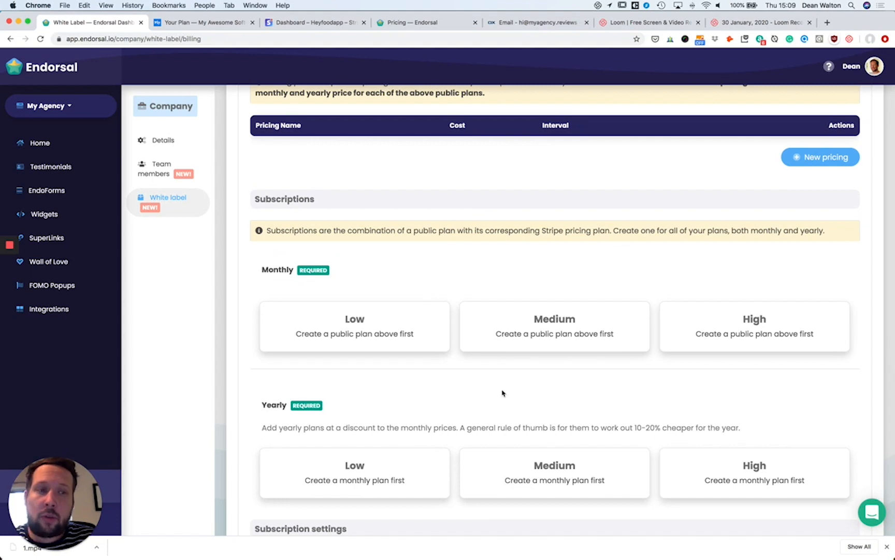
{"action": "scroll", "coordinate": [479, 187], "scroll_direction": "up", "scroll_amount": 1}
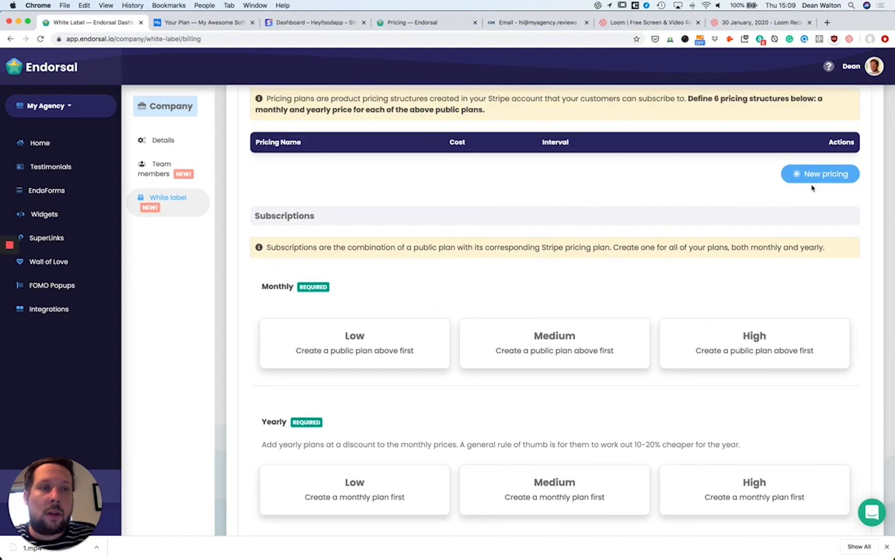
Add a monthly Stripe pricing plan named Tier 1, priced at 10 United States Dollar (USD) per month
{"action": "left_click", "coordinate": [812, 180]}
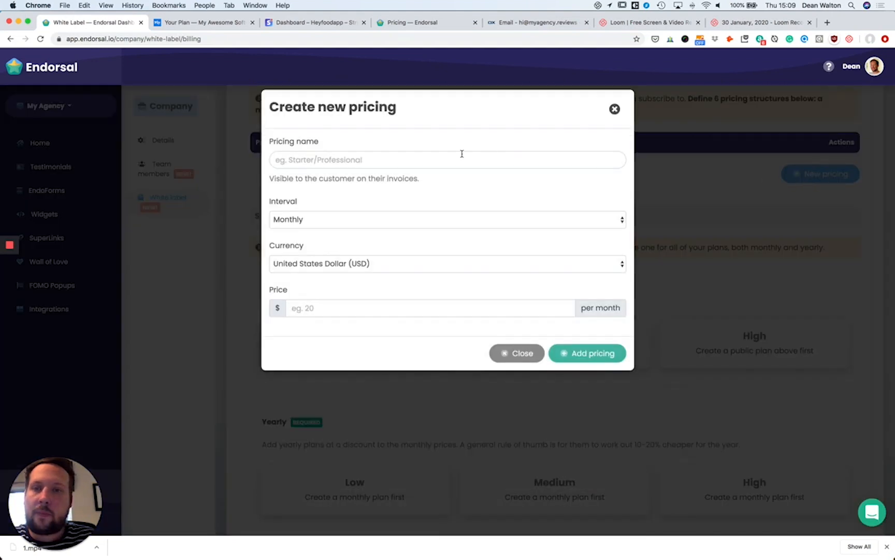
{"action": "left_click", "coordinate": [329, 159]}
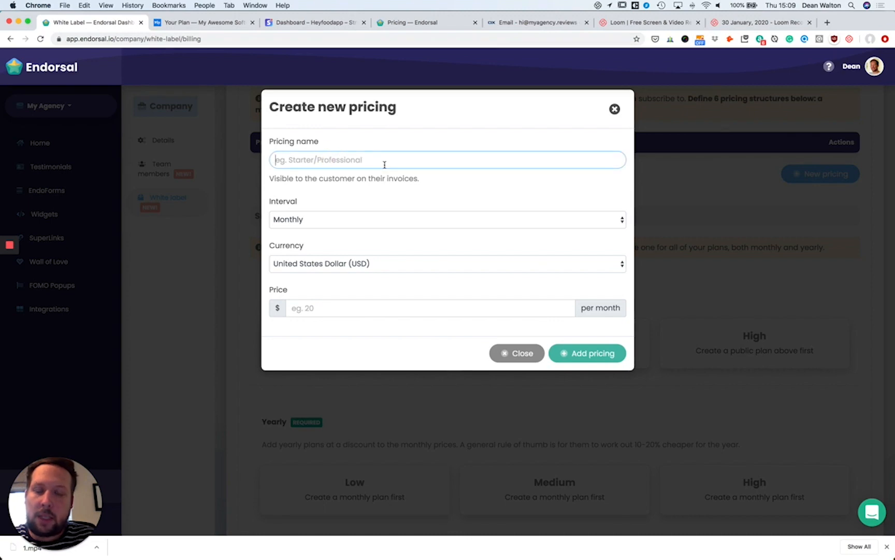
{"action": "type", "text": "Tier 1"}
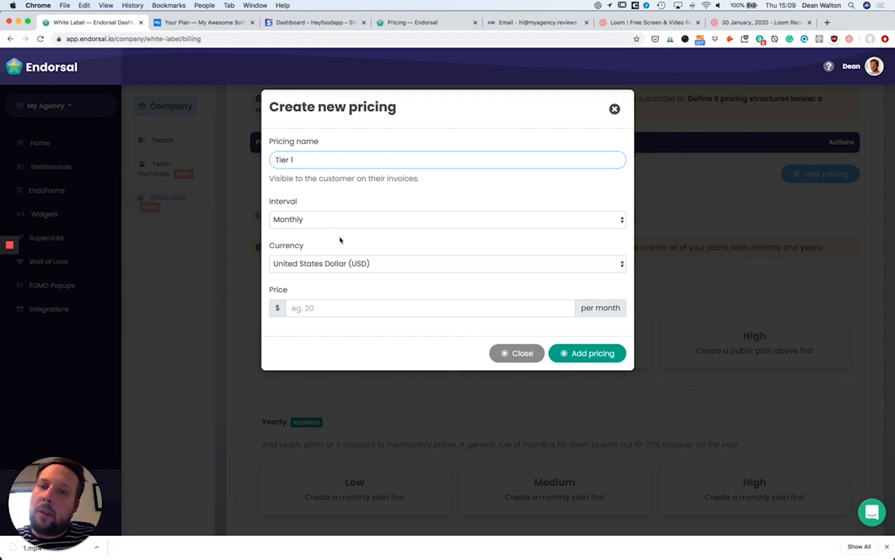
{"action": "left_click", "coordinate": [348, 266]}
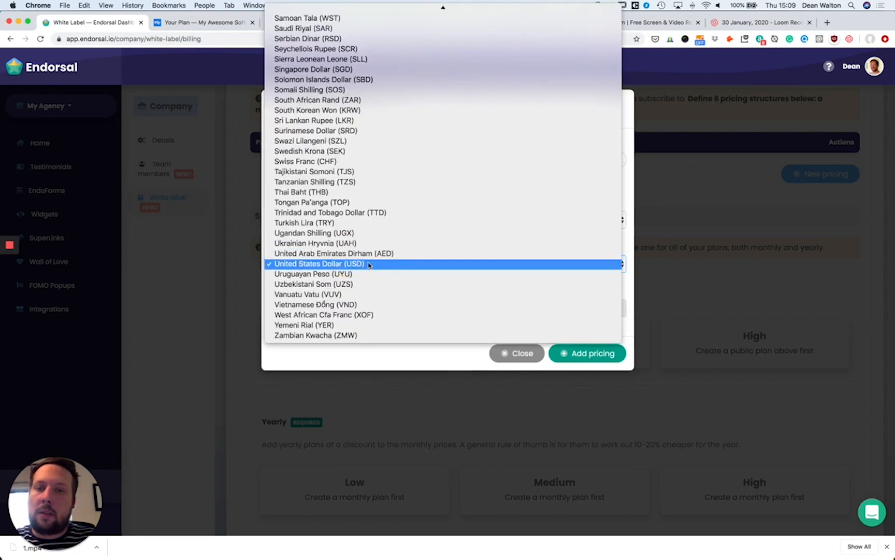
{"action": "left_click", "coordinate": [369, 265]}
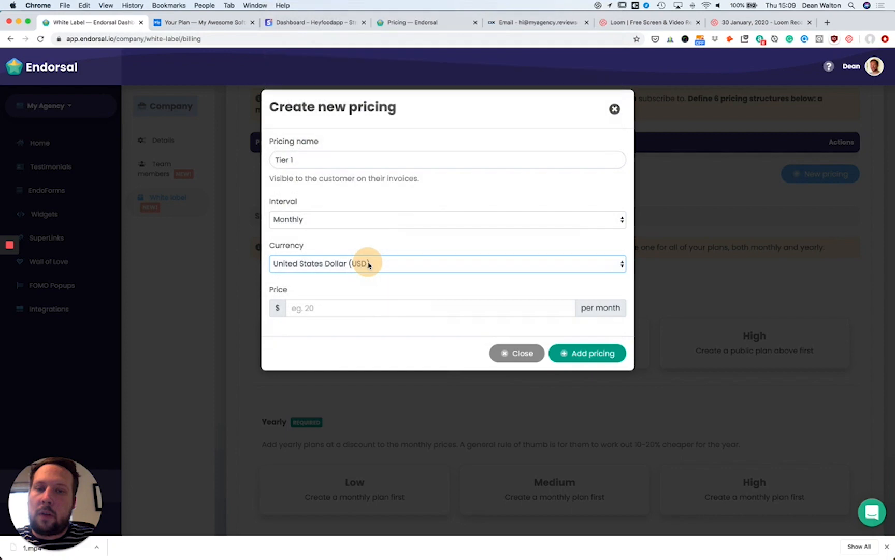
{"action": "left_click", "coordinate": [377, 313]}
{"action": "type", "text": "10"}
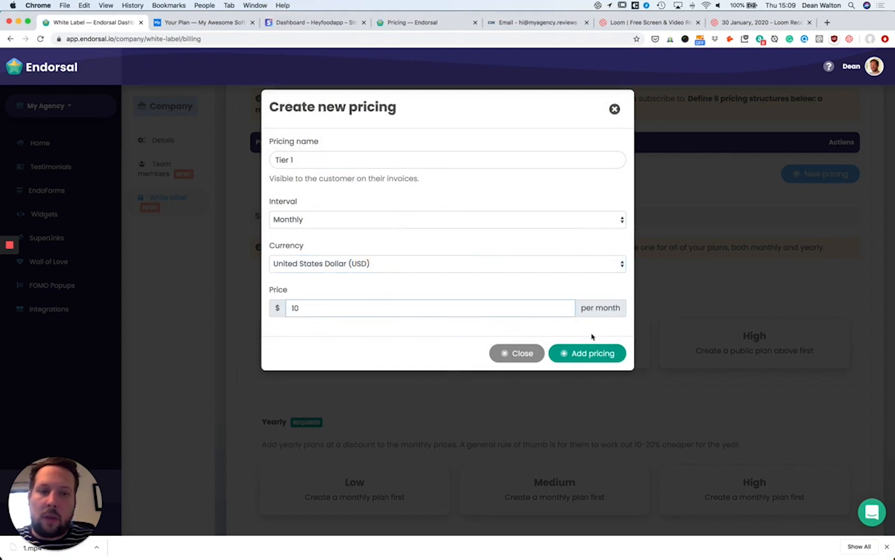
{"action": "left_click", "coordinate": [592, 353]}
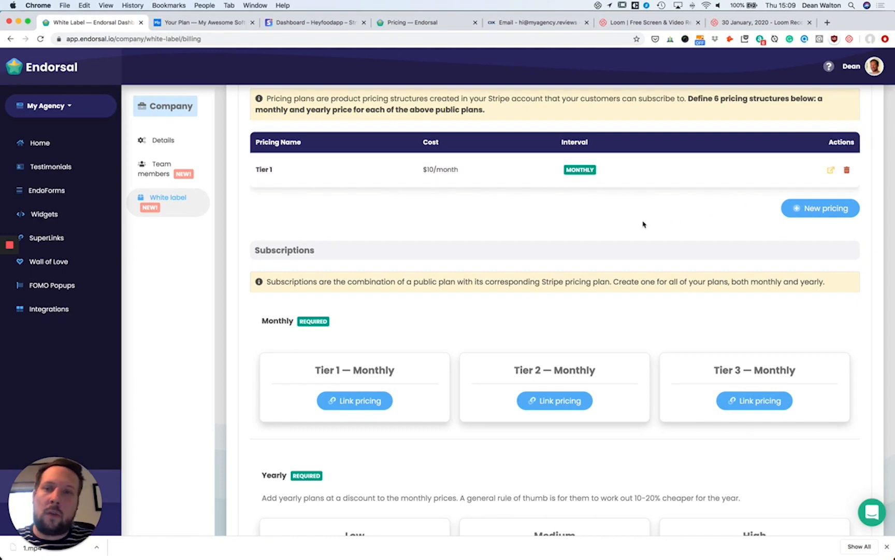
Add a monthly pricing plan named Tier 2 at $20 per month
{"action": "left_click", "coordinate": [812, 212]}
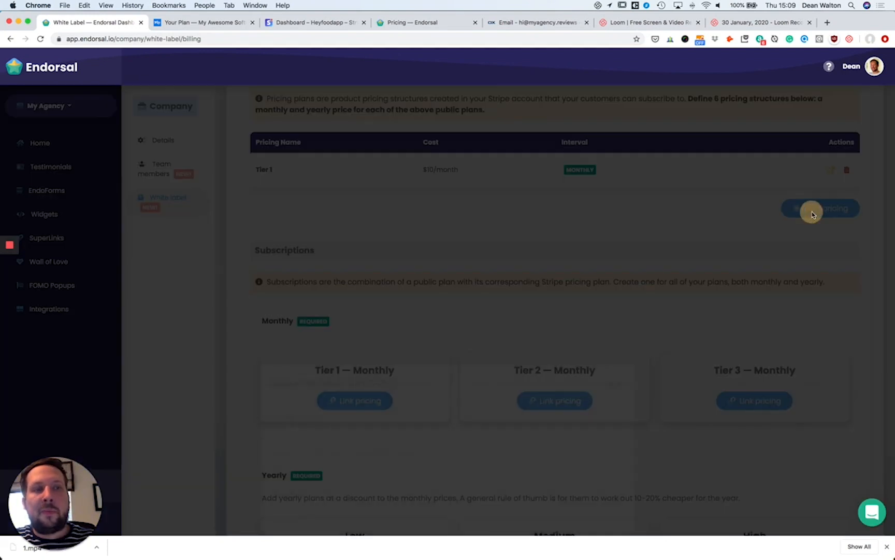
{"action": "left_click", "coordinate": [291, 160]}
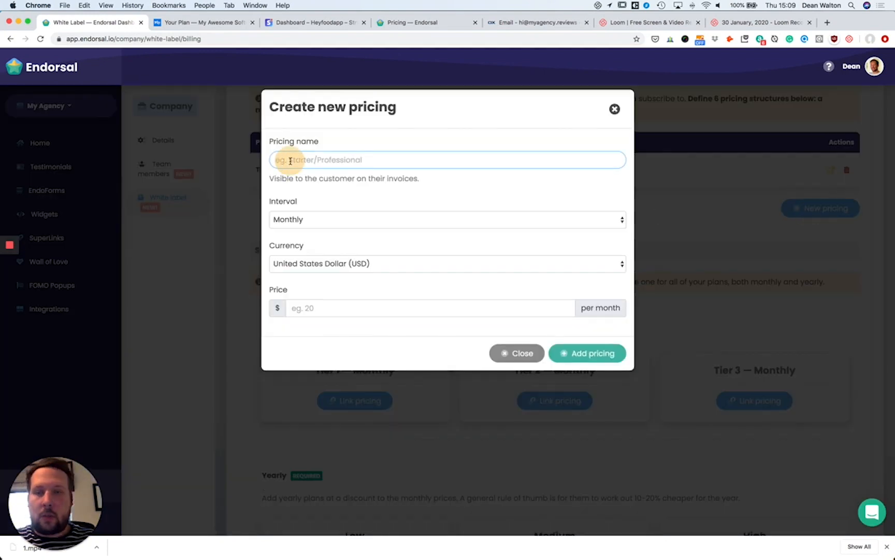
{"action": "type", "text": "Tier 2"}
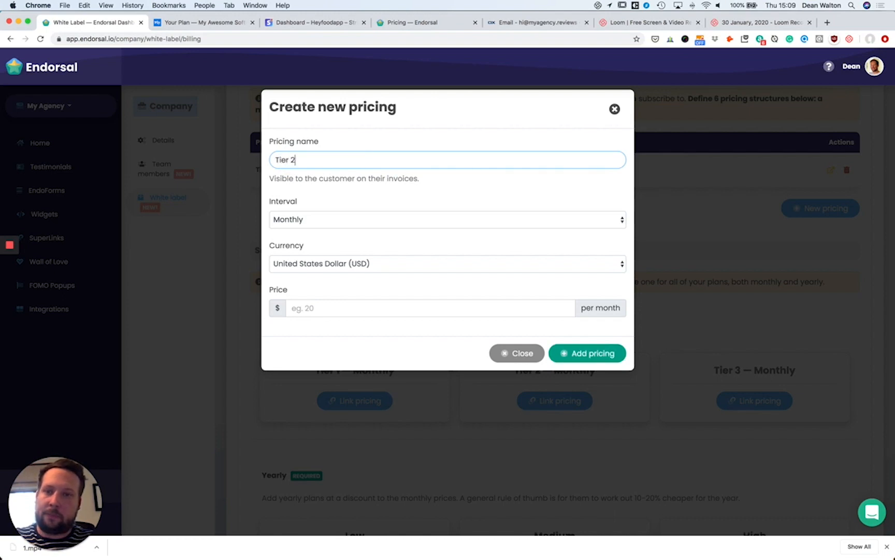
{"action": "left_click", "coordinate": [328, 310]}
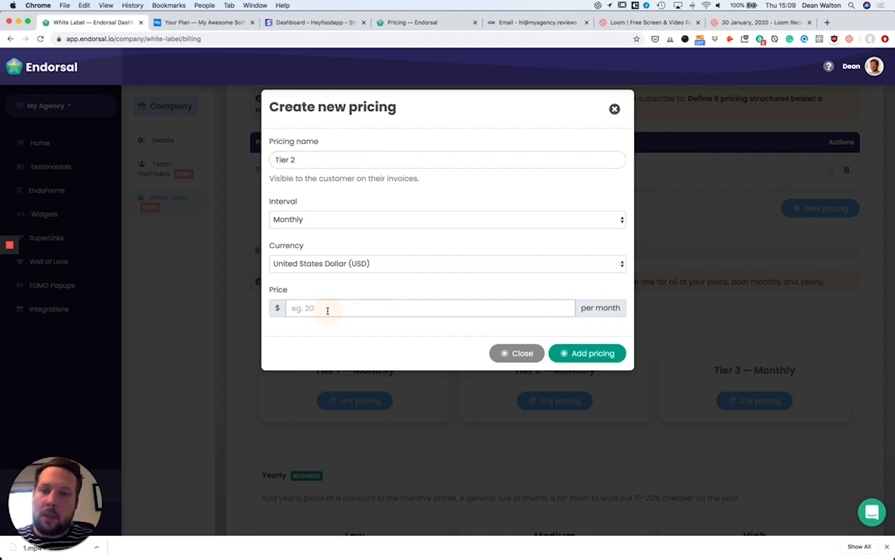
{"action": "type", "text": "20"}
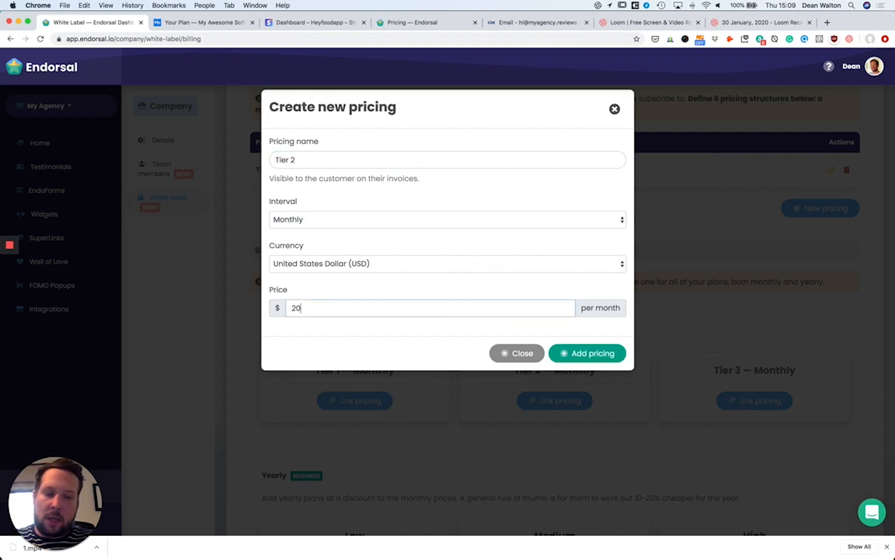
{"action": "left_click", "coordinate": [601, 353]}
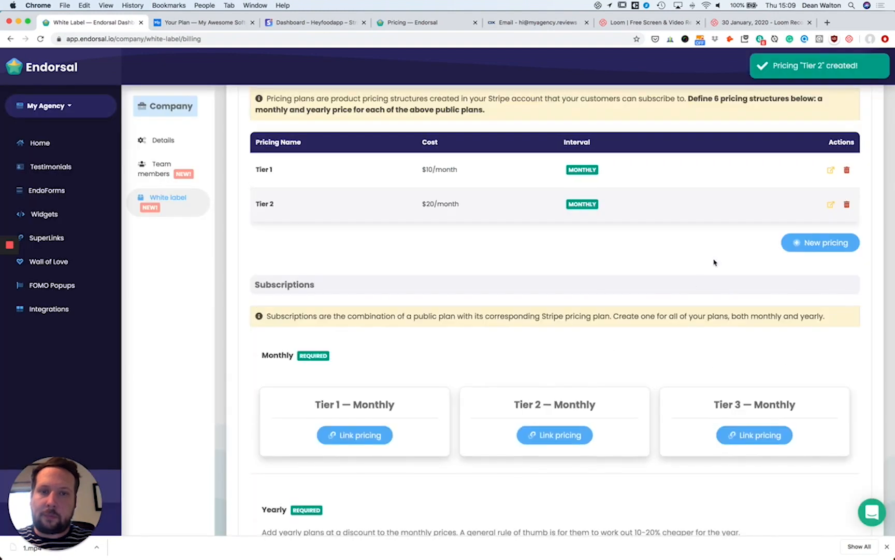
Add a monthly pricing plan named Tier 3 at $30 per month
{"action": "left_click", "coordinate": [806, 243]}
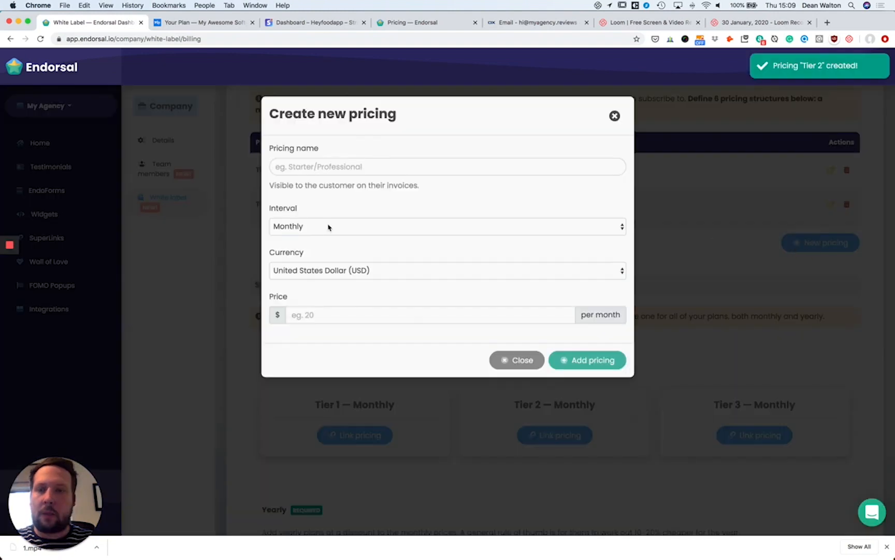
{"action": "left_click", "coordinate": [332, 160]}
{"action": "type", "text": "Tier 3"}
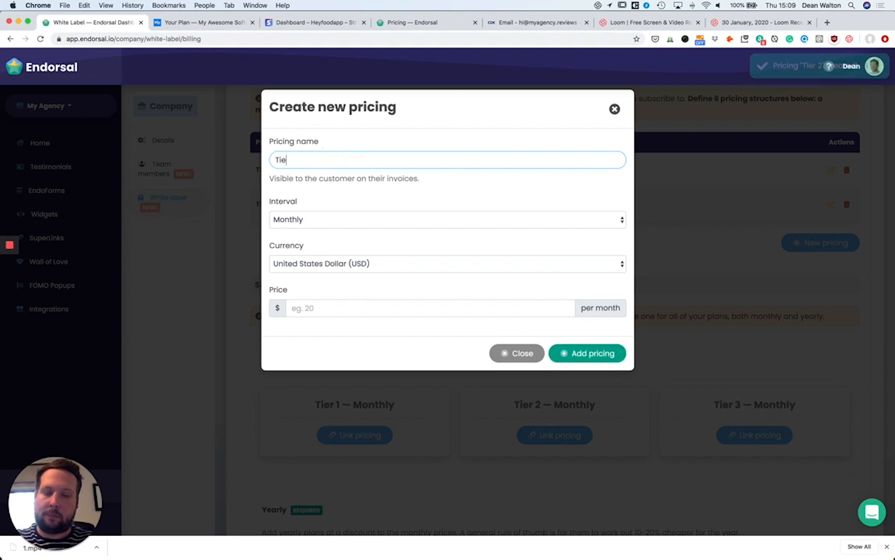
{"action": "left_click", "coordinate": [349, 306]}
{"action": "type", "text": "30"}
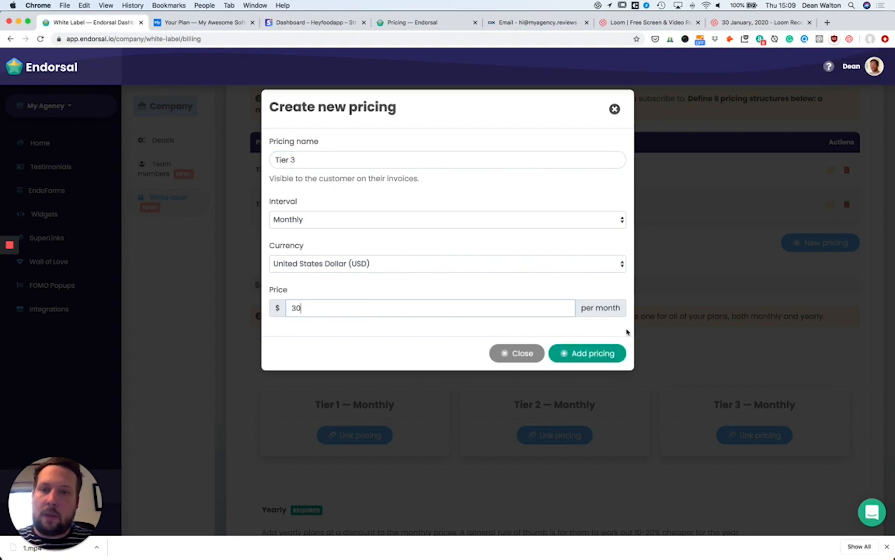
{"action": "left_click", "coordinate": [579, 352]}
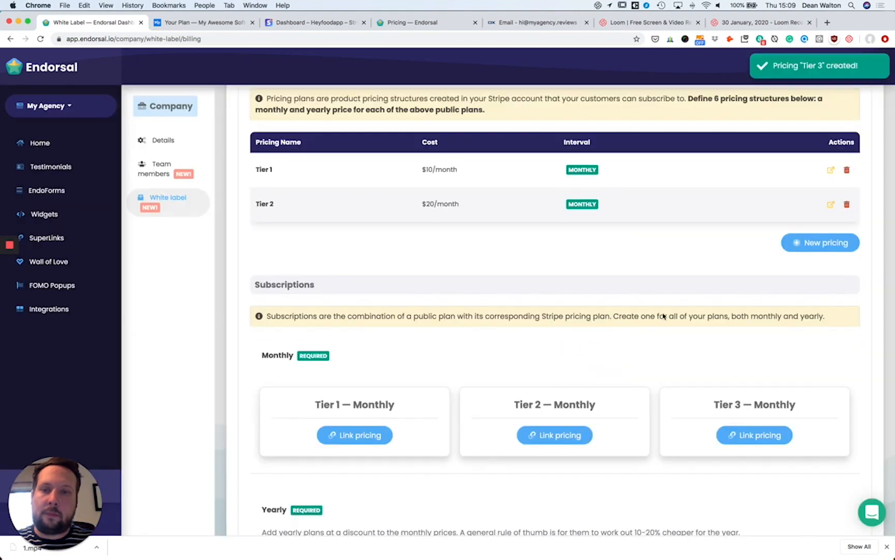
Add a yearly pricing plan named Tier 1 at $100 per year
{"action": "left_click", "coordinate": [793, 277]}
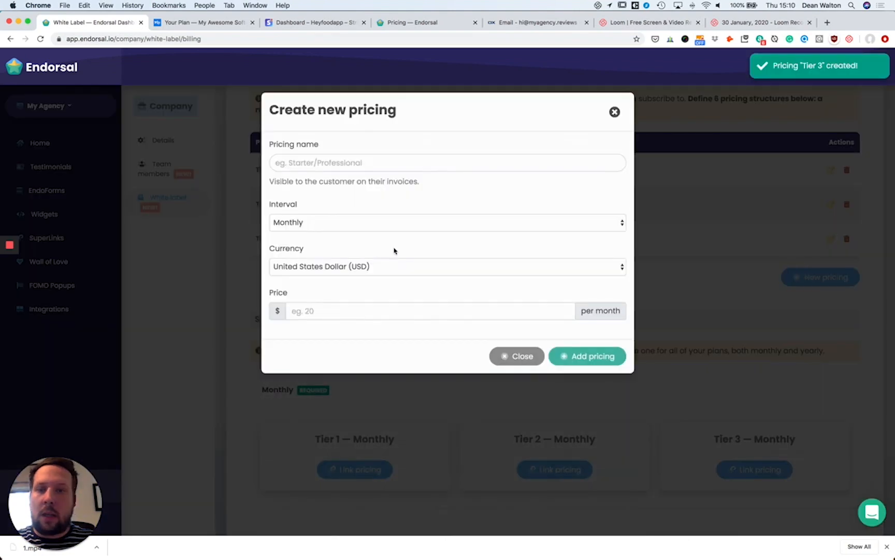
{"action": "left_click", "coordinate": [320, 157]}
{"action": "type", "text": "Tier"}
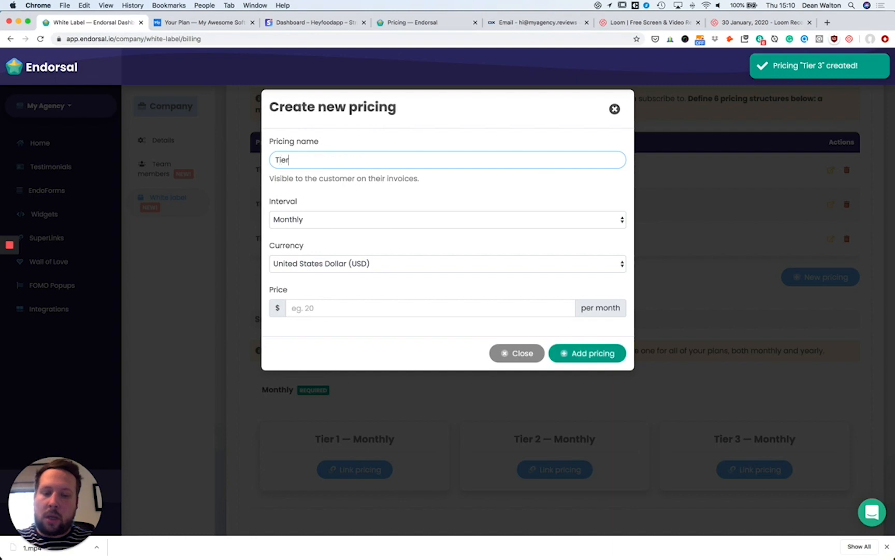
{"action": "type", "text": " 1"}
{"action": "left_click", "coordinate": [327, 219]}
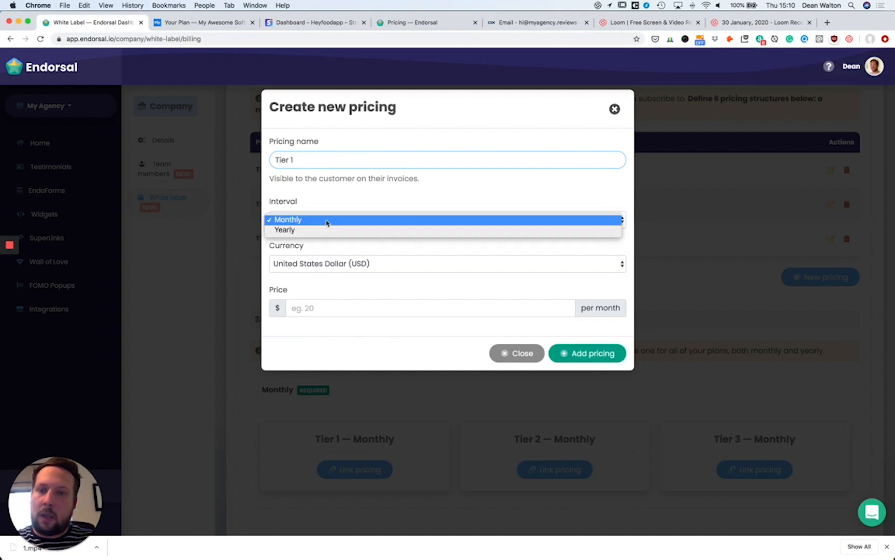
{"action": "left_click", "coordinate": [324, 229]}
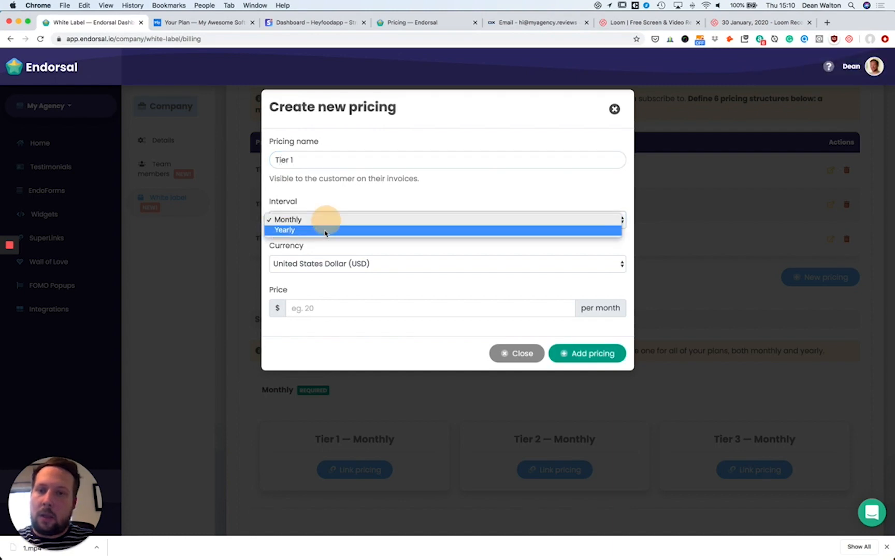
{"action": "left_click", "coordinate": [374, 311]}
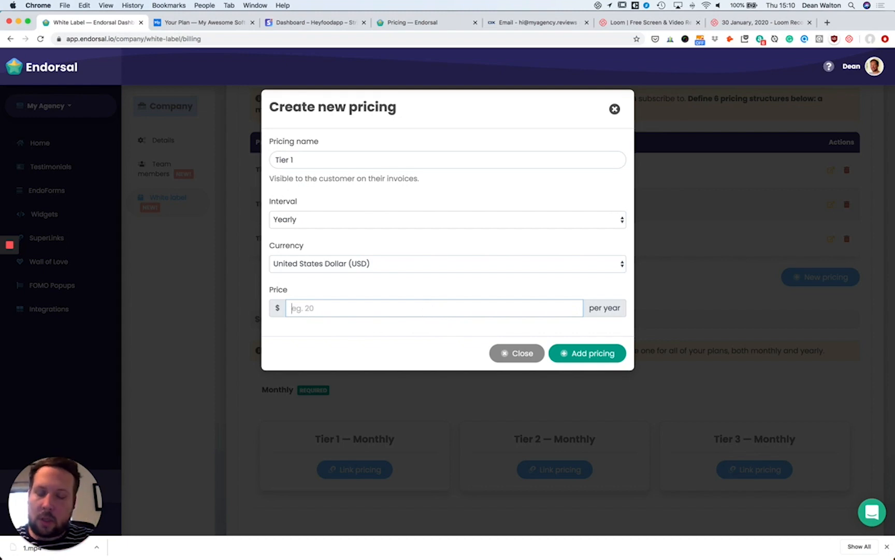
{"action": "type", "text": "100"}
{"action": "left_click", "coordinate": [587, 353]}
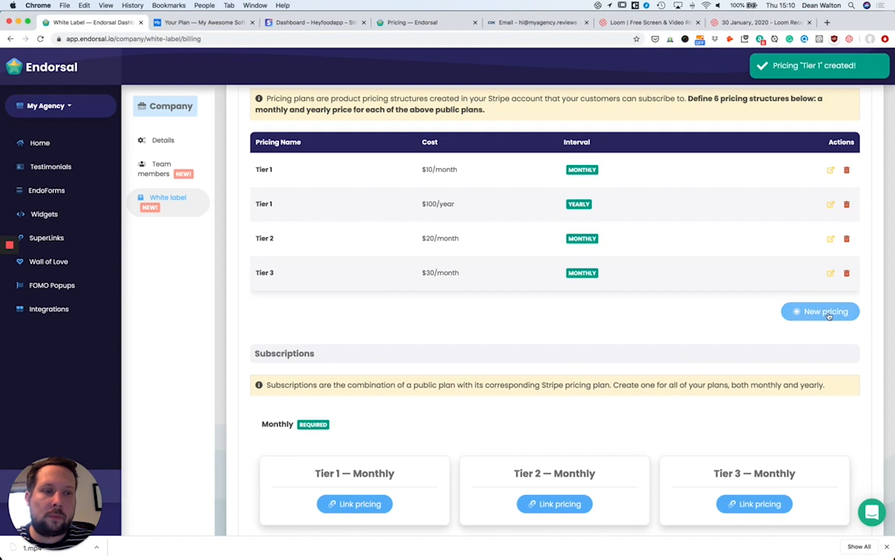
Add a yearly pricing plan named Tier 2 at $200 per year in United States Dollar (USD)
{"action": "left_click", "coordinate": [827, 312]}
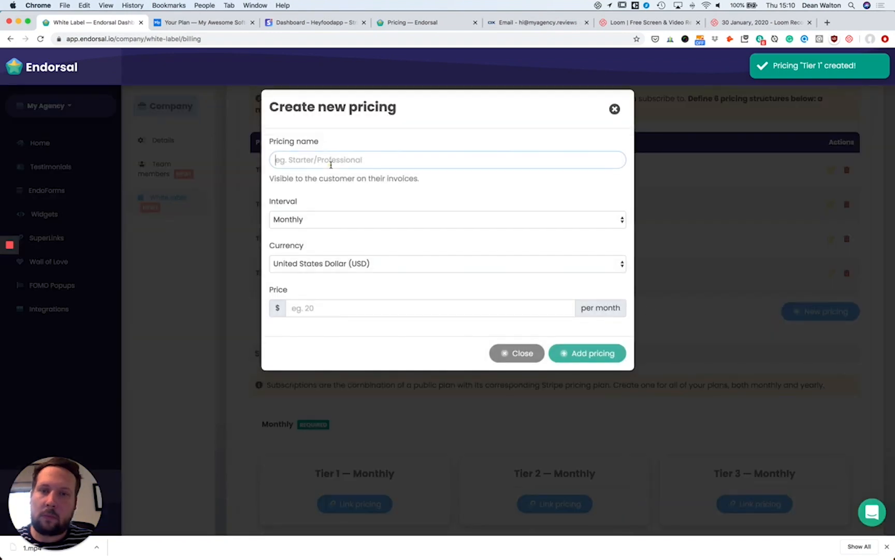
{"action": "type", "text": "Tier 2"}
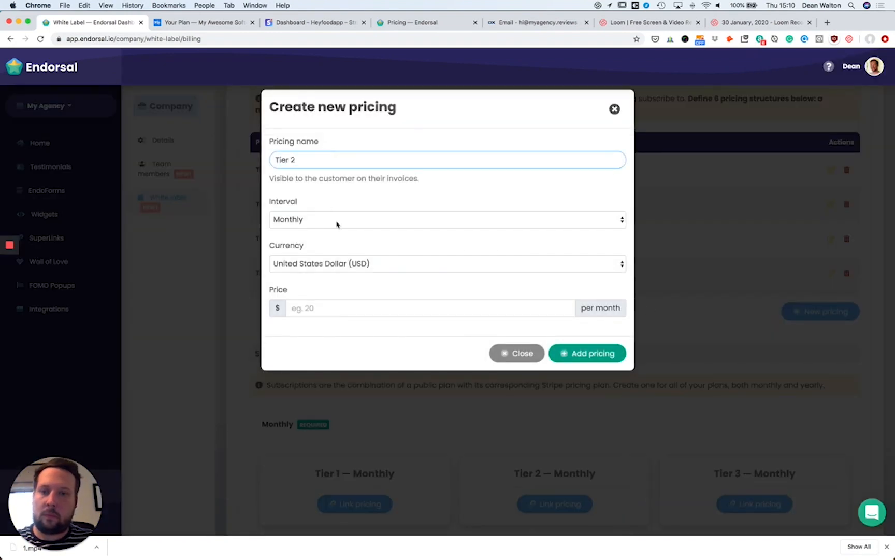
{"action": "left_click", "coordinate": [349, 262]}
{"action": "left_click", "coordinate": [350, 263]}
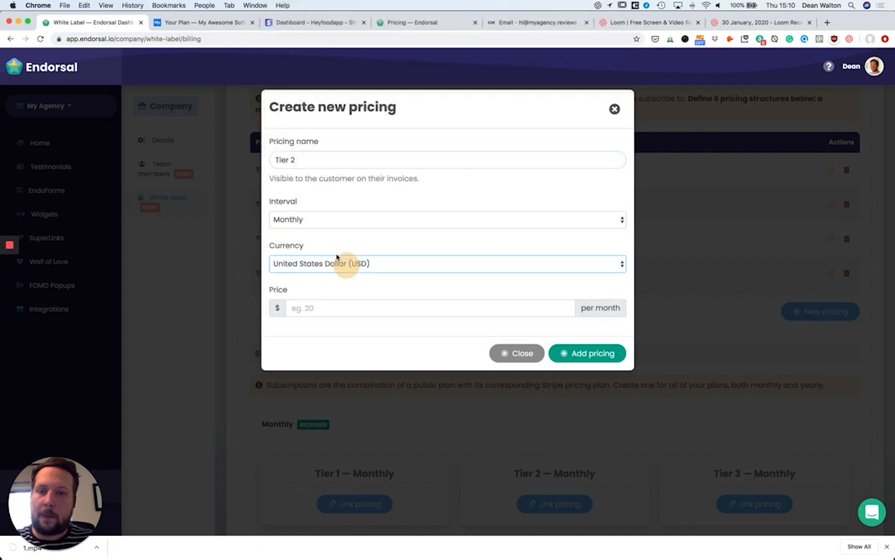
{"action": "left_click", "coordinate": [334, 224]}
{"action": "left_click", "coordinate": [330, 231]}
{"action": "left_click", "coordinate": [323, 308]}
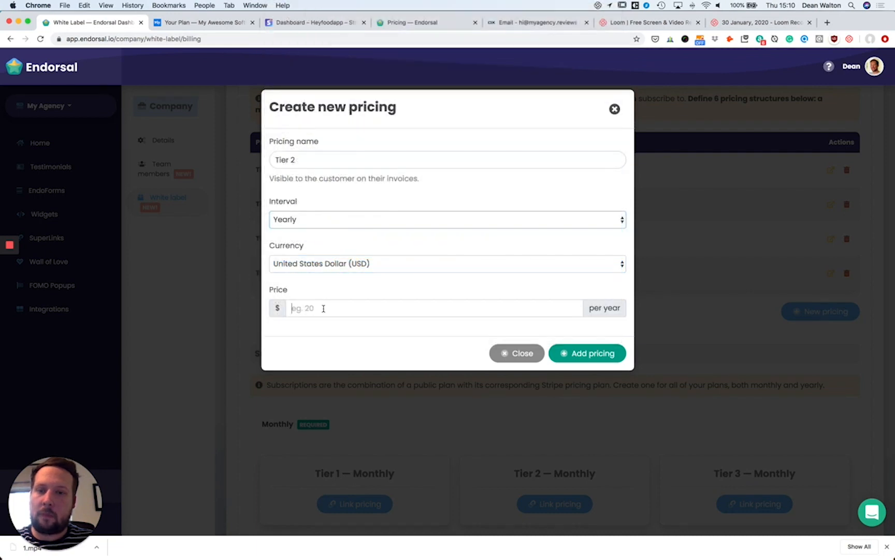
{"action": "type", "text": "200"}
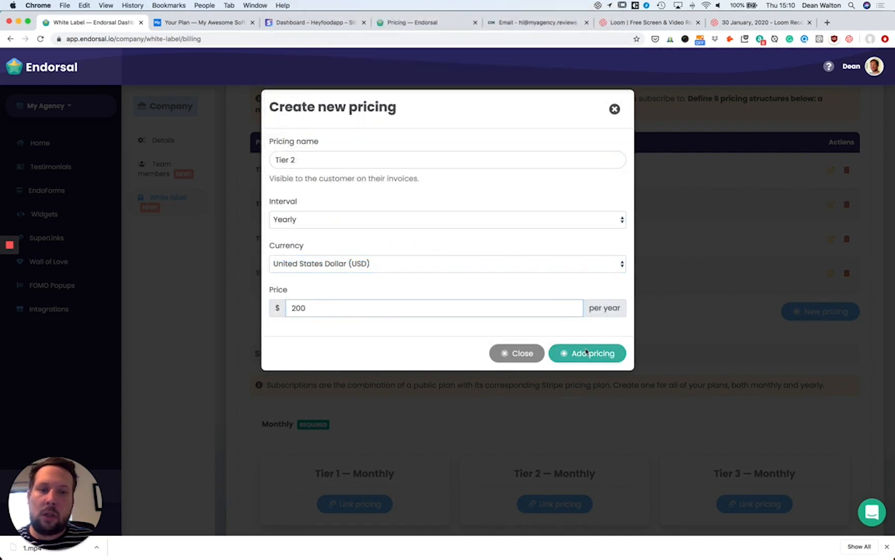
{"action": "left_click", "coordinate": [587, 352]}
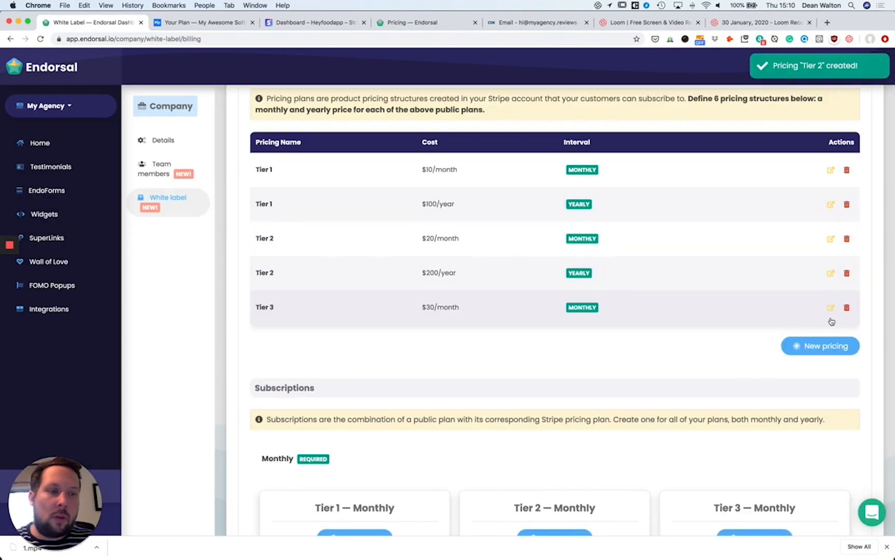
Add a yearly pricing plan named Tier 3 at $300 per year
{"action": "left_click", "coordinate": [830, 307]}
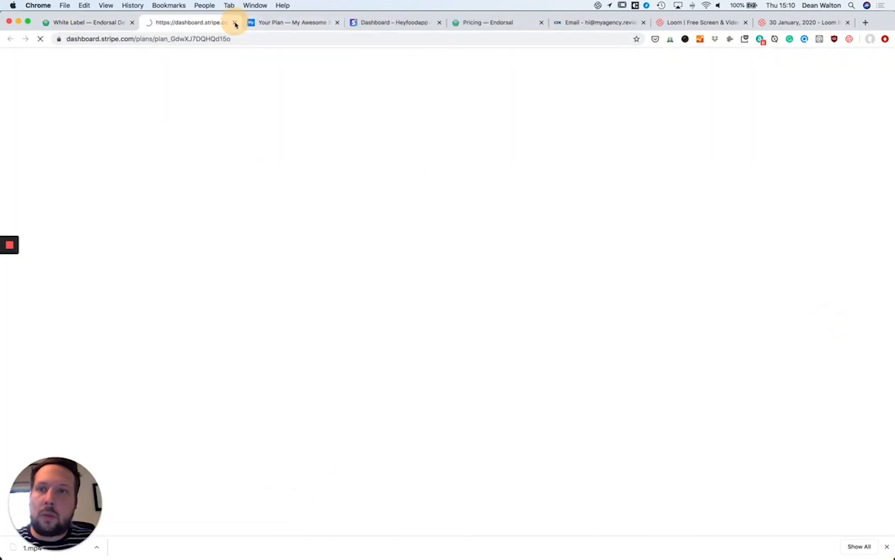
{"action": "left_click", "coordinate": [234, 23]}
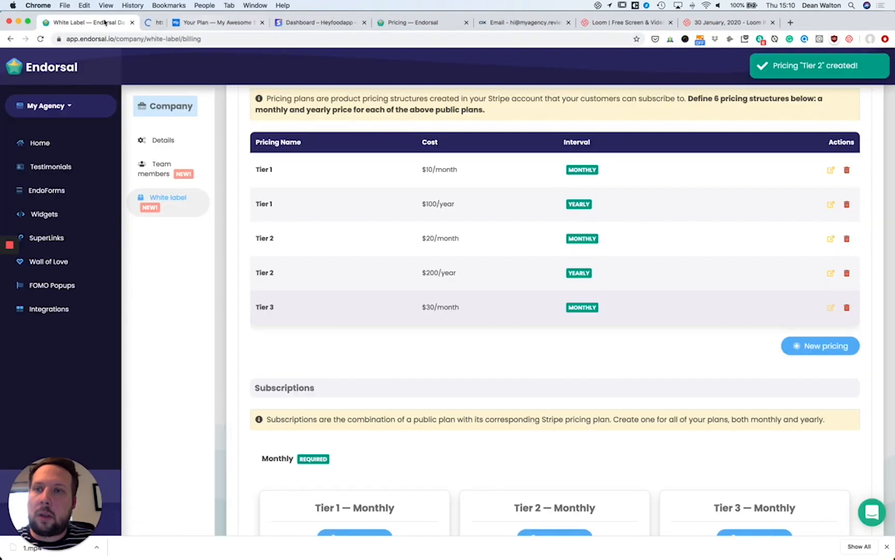
{"action": "left_click", "coordinate": [819, 344]}
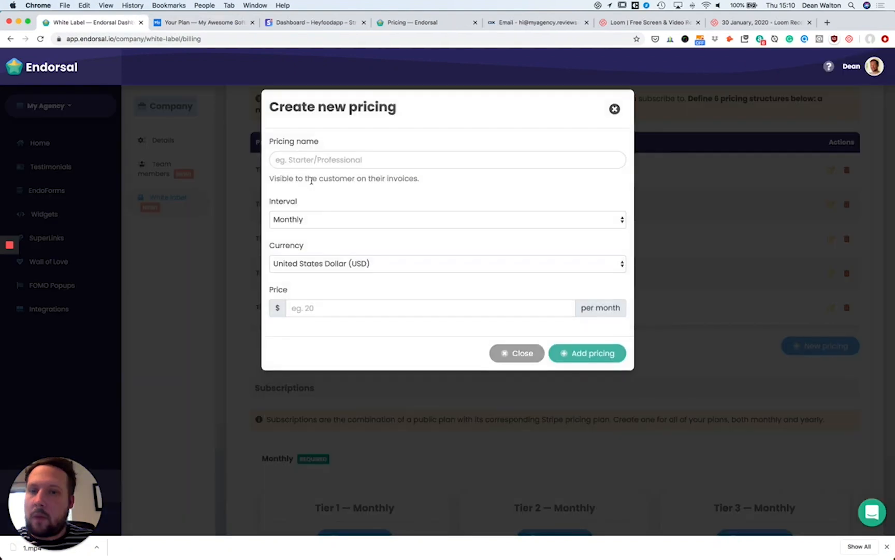
{"action": "left_click", "coordinate": [300, 160]}
{"action": "type", "text": "Tier 3"}
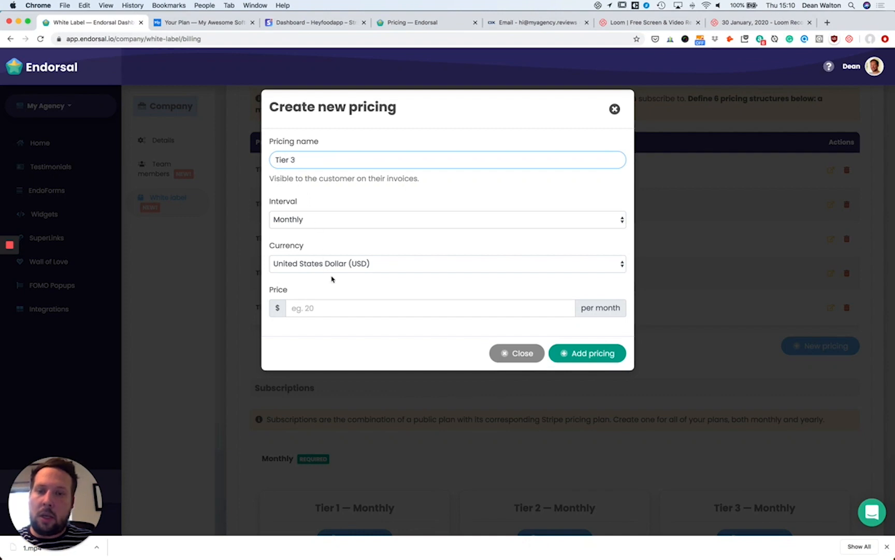
{"action": "left_click", "coordinate": [362, 309]}
{"action": "type", "text": "300"}
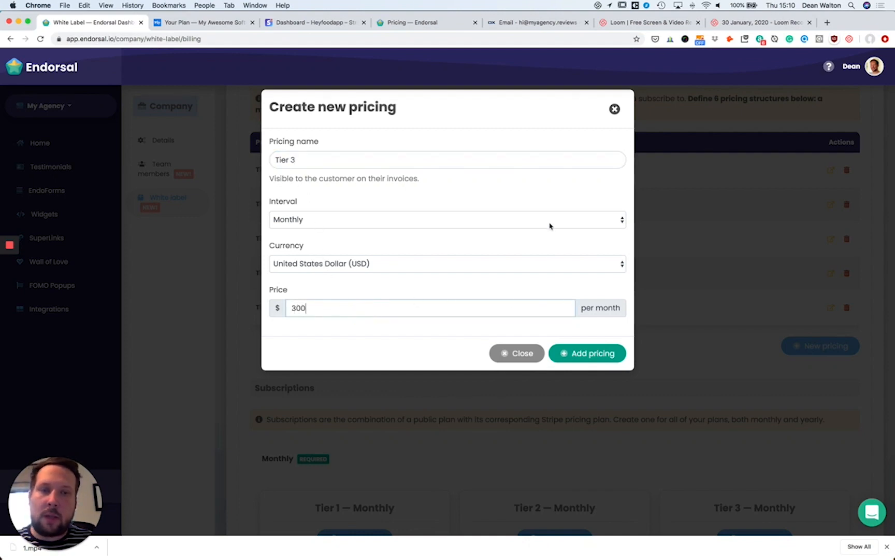
{"action": "left_click", "coordinate": [550, 226]}
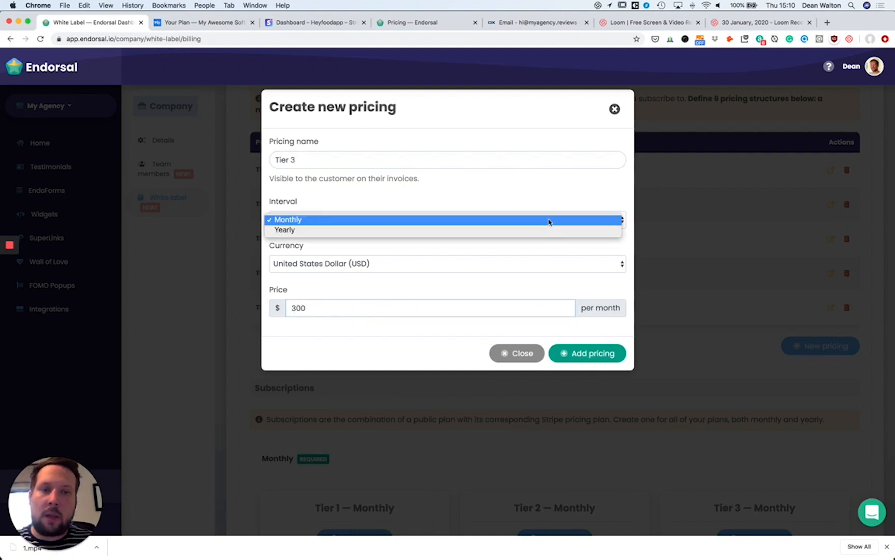
{"action": "left_click", "coordinate": [528, 231]}
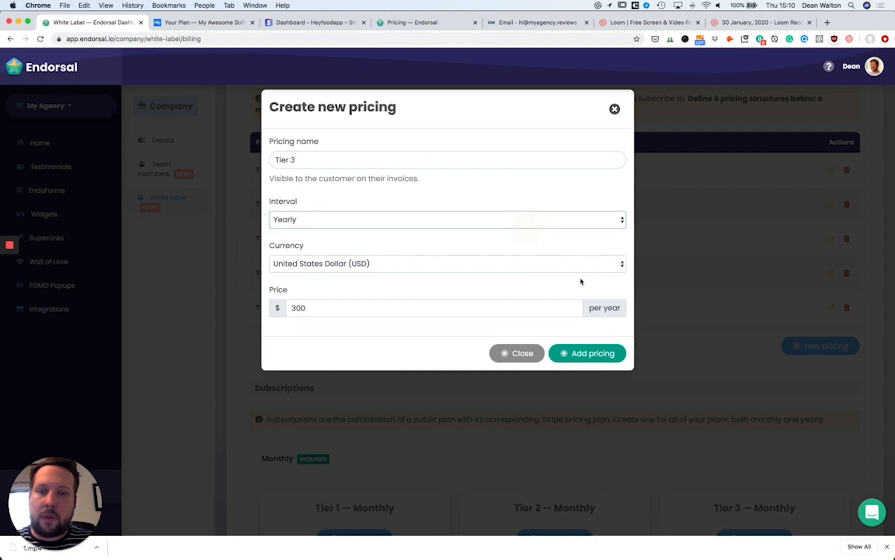
{"action": "left_click", "coordinate": [605, 354]}
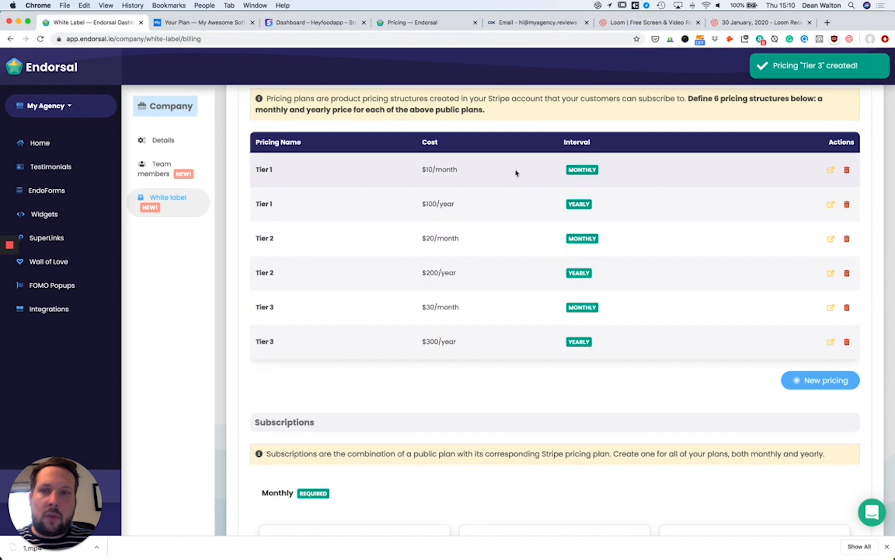
Link the Tier 1 monthly subscription to the Tier 1: $10/month pricing plan
{"action": "scroll", "coordinate": [532, 334], "scroll_direction": "down", "scroll_amount": 3}
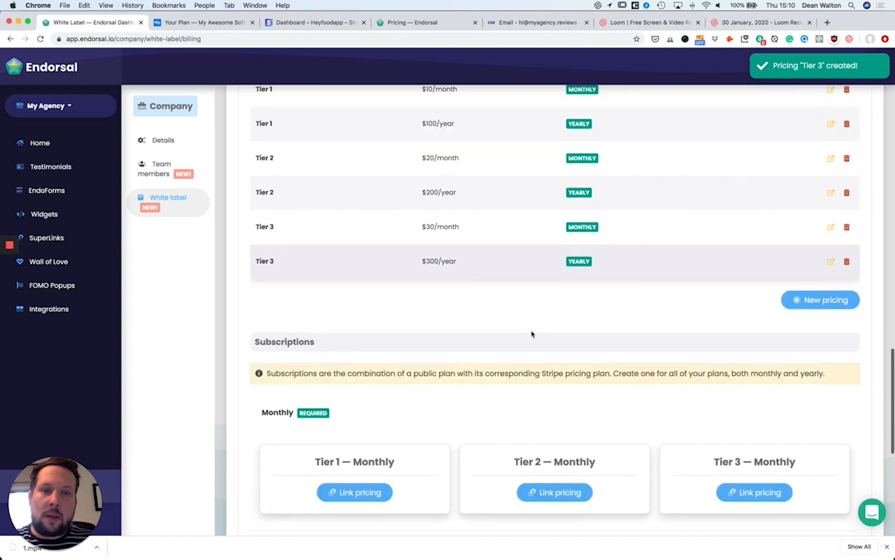
{"action": "scroll", "coordinate": [480, 243], "scroll_direction": "down", "scroll_amount": 5}
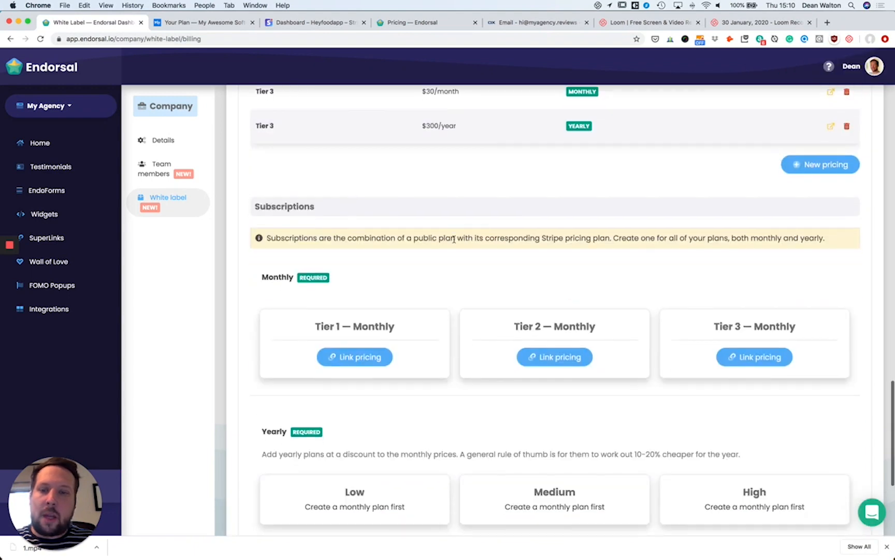
{"action": "scroll", "coordinate": [454, 239], "scroll_direction": "down", "scroll_amount": 5}
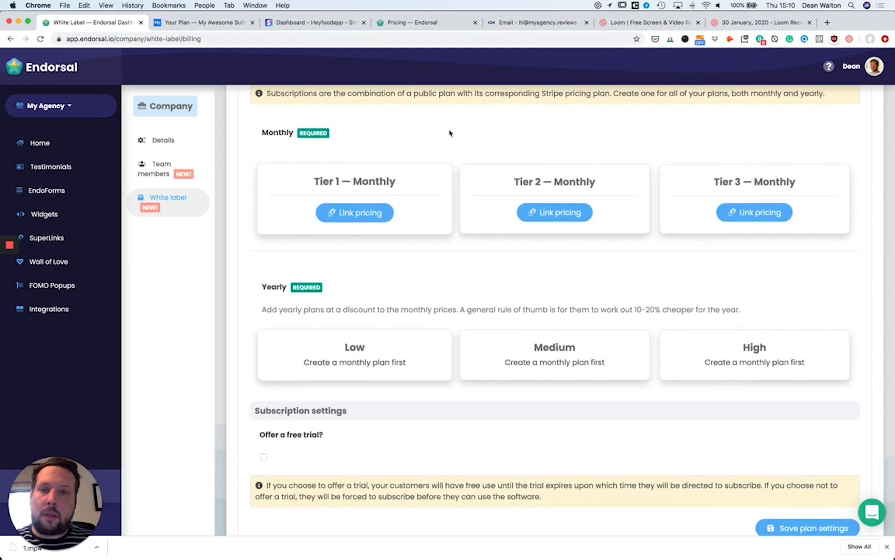
{"action": "scroll", "coordinate": [449, 134], "scroll_direction": "up", "scroll_amount": 1}
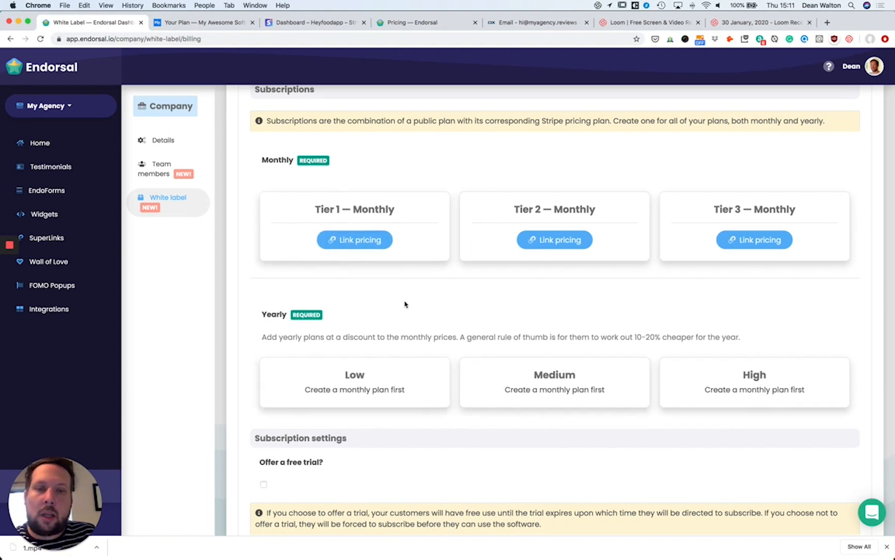
{"action": "left_click", "coordinate": [360, 241]}
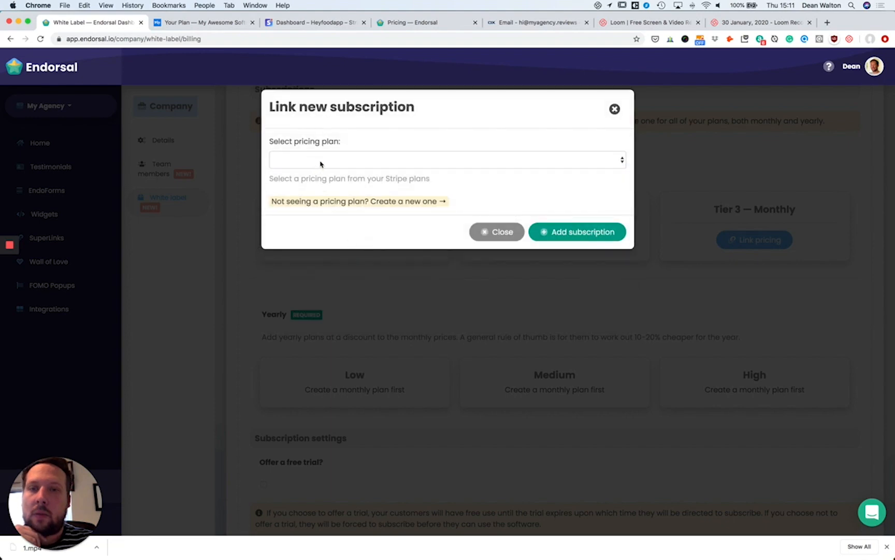
{"action": "left_click", "coordinate": [320, 164]}
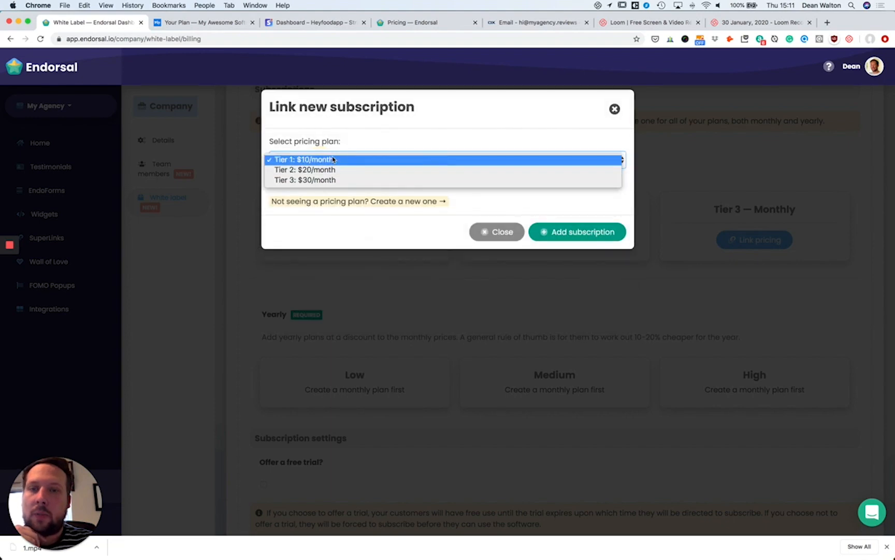
{"action": "left_click", "coordinate": [332, 160]}
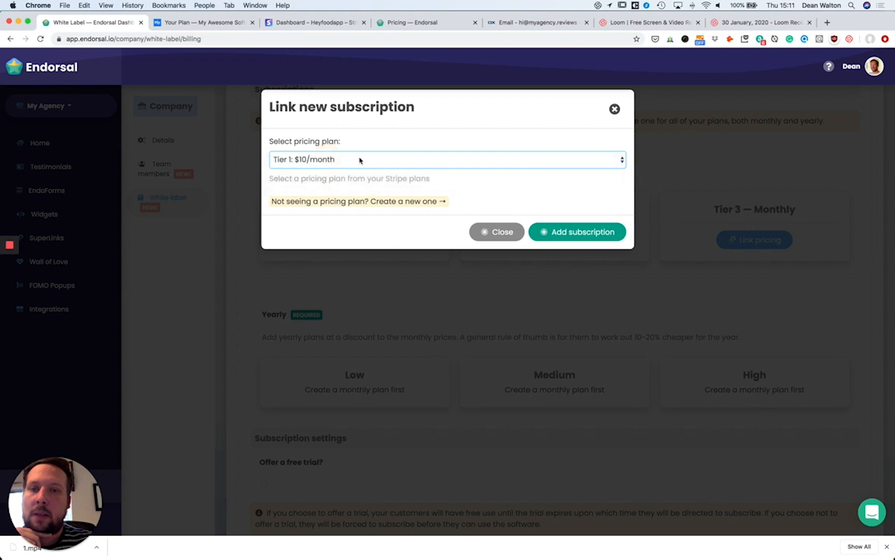
{"action": "left_click", "coordinate": [582, 231]}
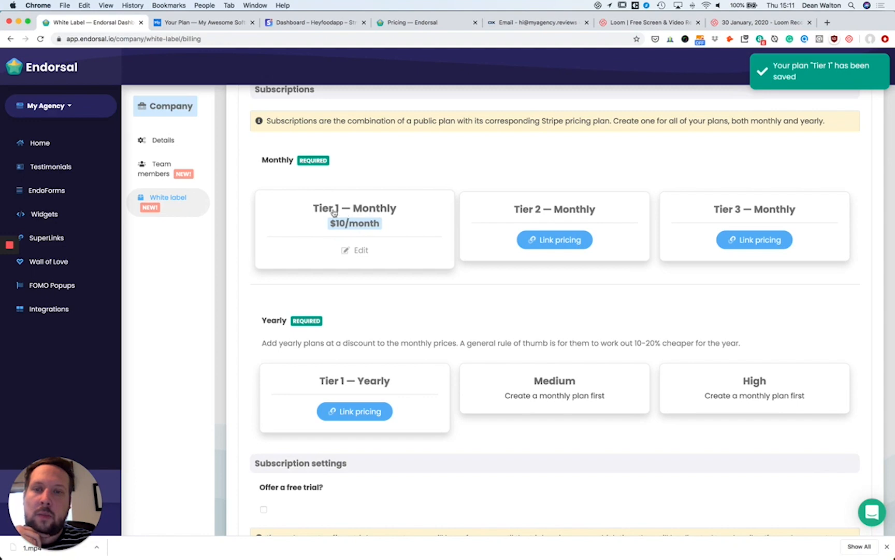
Link the Tier 2 monthly subscription to the Tier 2: $20/month pricing plan
{"action": "left_click", "coordinate": [555, 242]}
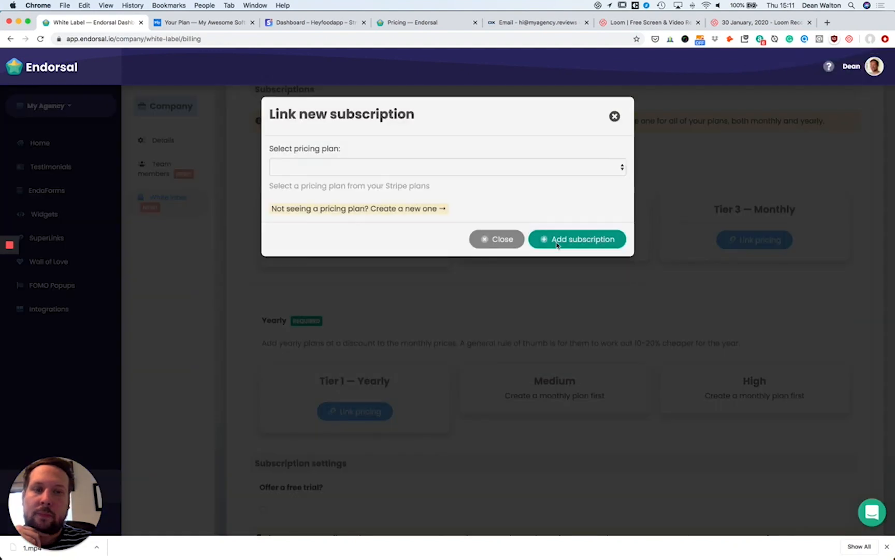
{"action": "left_click", "coordinate": [371, 168]}
{"action": "left_click", "coordinate": [366, 172]}
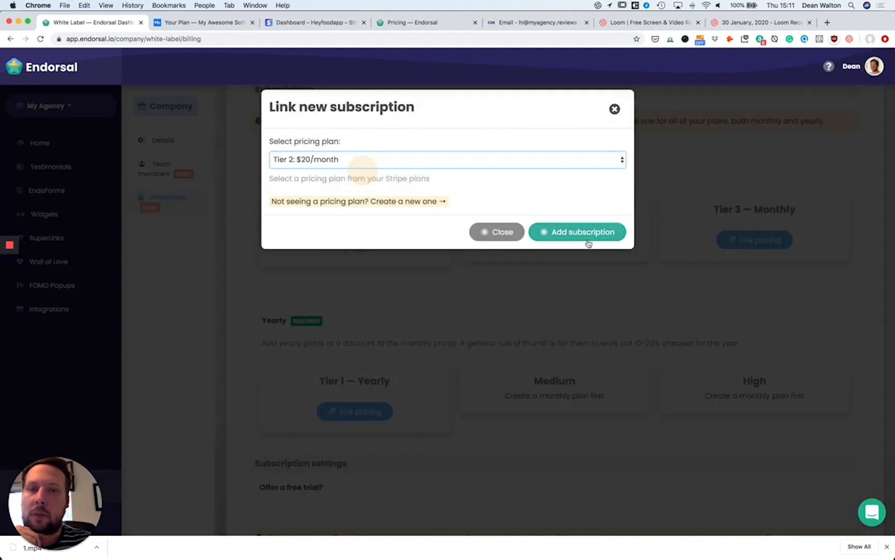
{"action": "left_click", "coordinate": [590, 234]}
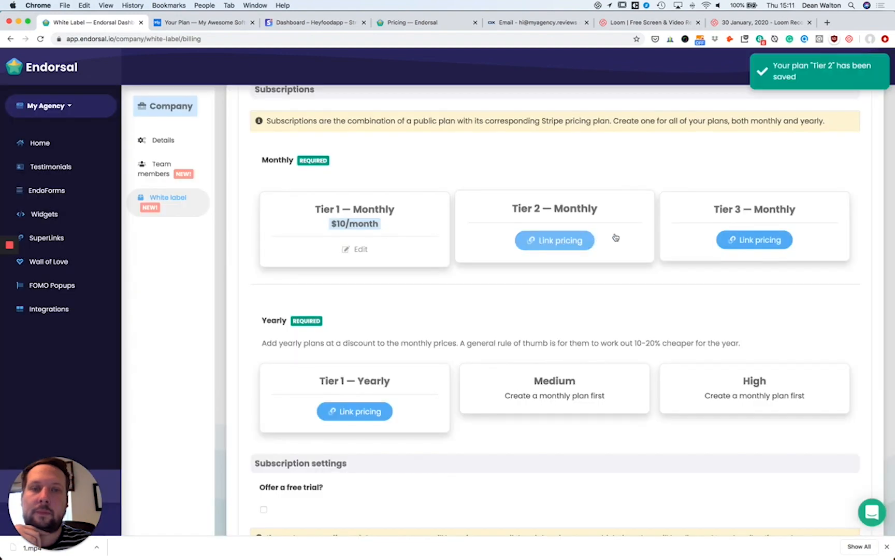
Link the Tier 3 monthly subscription to the Tier 3: $30/month pricing plan
{"action": "left_click", "coordinate": [741, 242]}
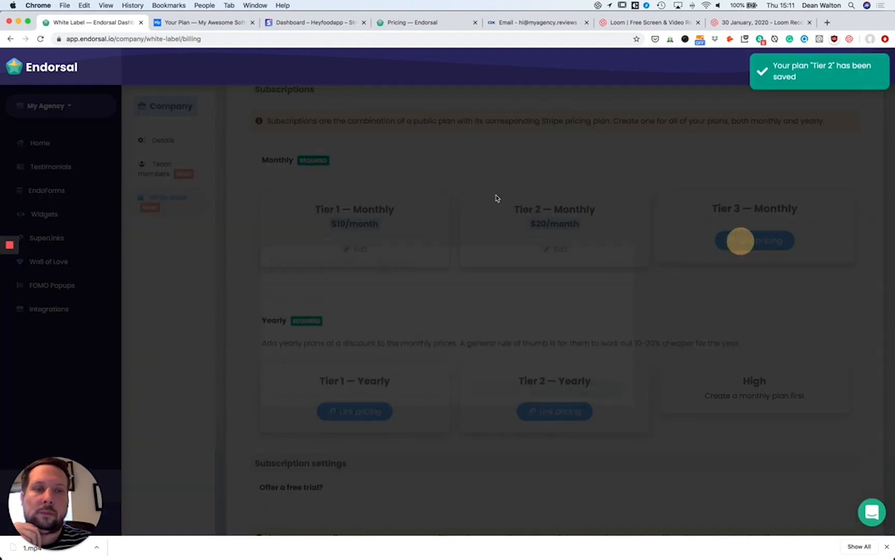
{"action": "left_click", "coordinate": [354, 161]}
{"action": "left_click", "coordinate": [342, 179]}
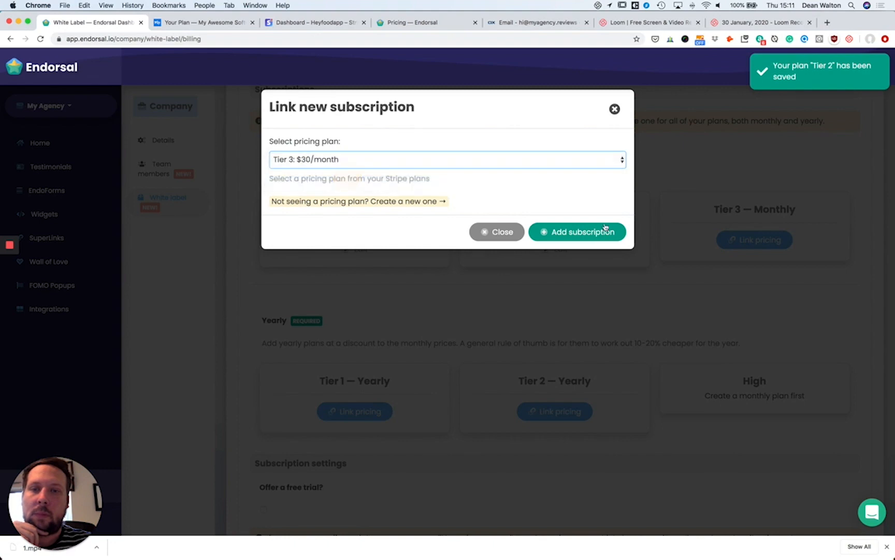
{"action": "left_click", "coordinate": [607, 236]}
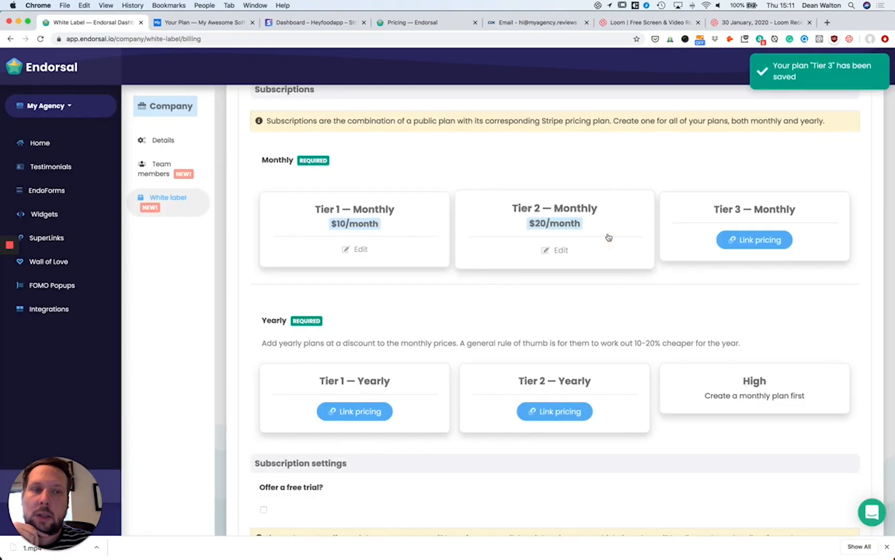
Link the Tier 1 yearly subscription to the Tier 1: $100/year pricing plan
{"action": "scroll", "coordinate": [346, 343], "scroll_direction": "down", "scroll_amount": 2}
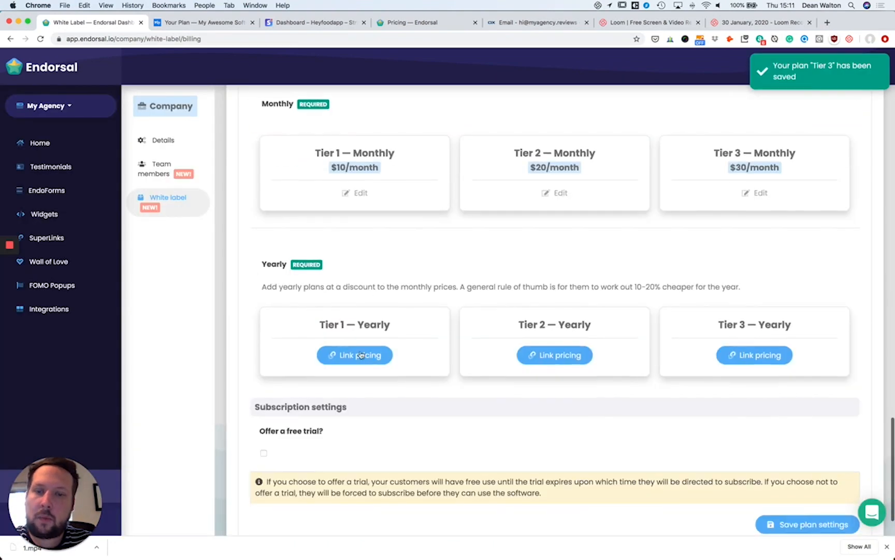
{"action": "left_click", "coordinate": [360, 353]}
{"action": "left_click", "coordinate": [300, 160]}
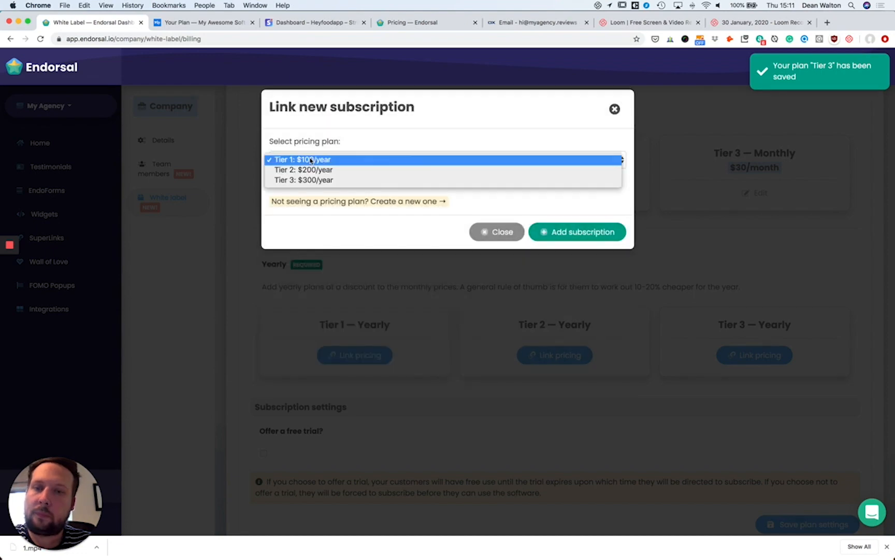
{"action": "left_click", "coordinate": [302, 159]}
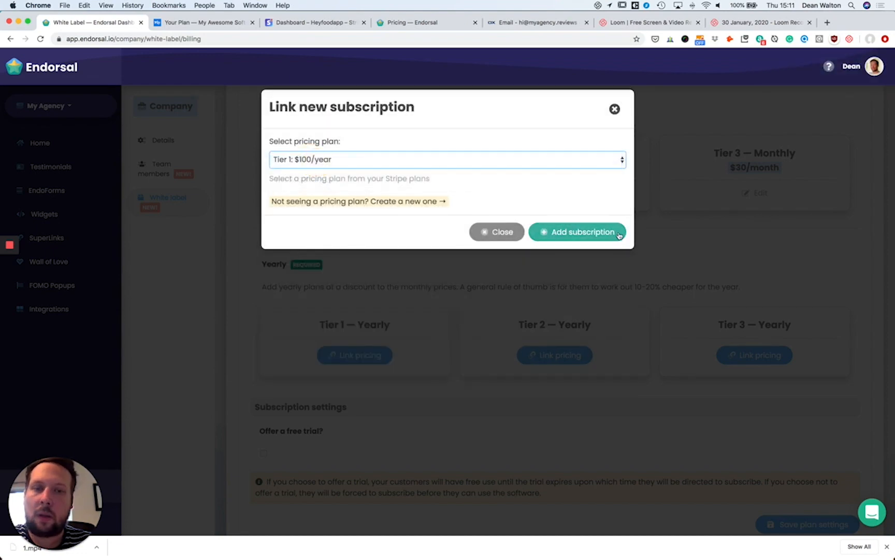
{"action": "left_click", "coordinate": [617, 234]}
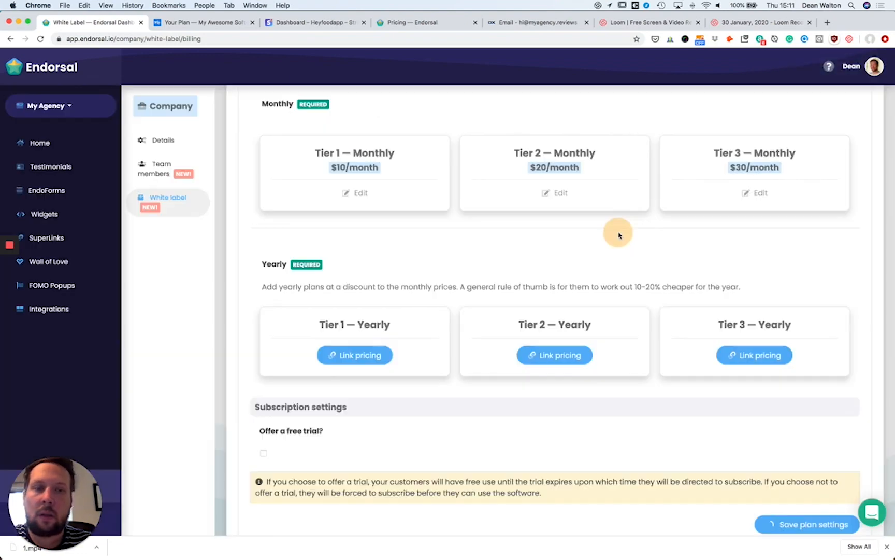
Link the Tier 2 yearly subscription to the Tier 2: $200/year pricing plan
{"action": "left_click", "coordinate": [572, 358]}
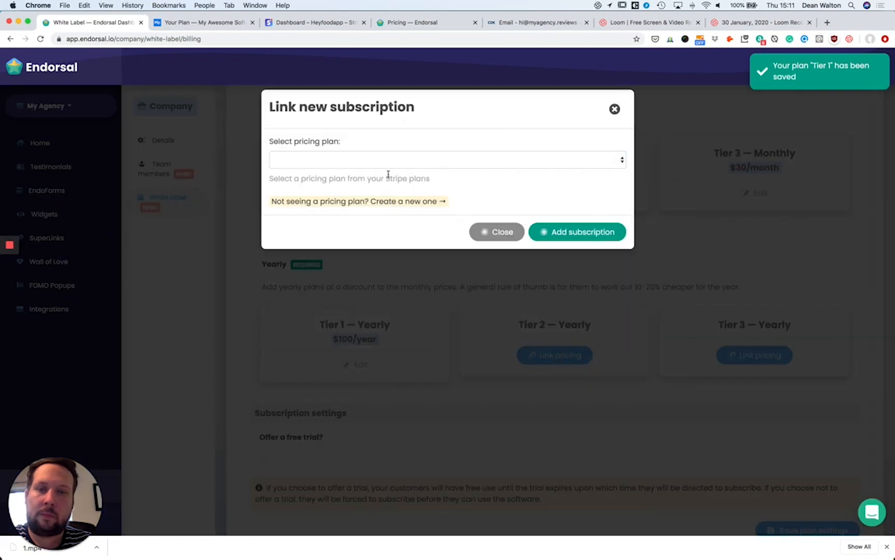
{"action": "left_click", "coordinate": [384, 163]}
{"action": "left_click", "coordinate": [374, 170]}
{"action": "left_click", "coordinate": [588, 232]}
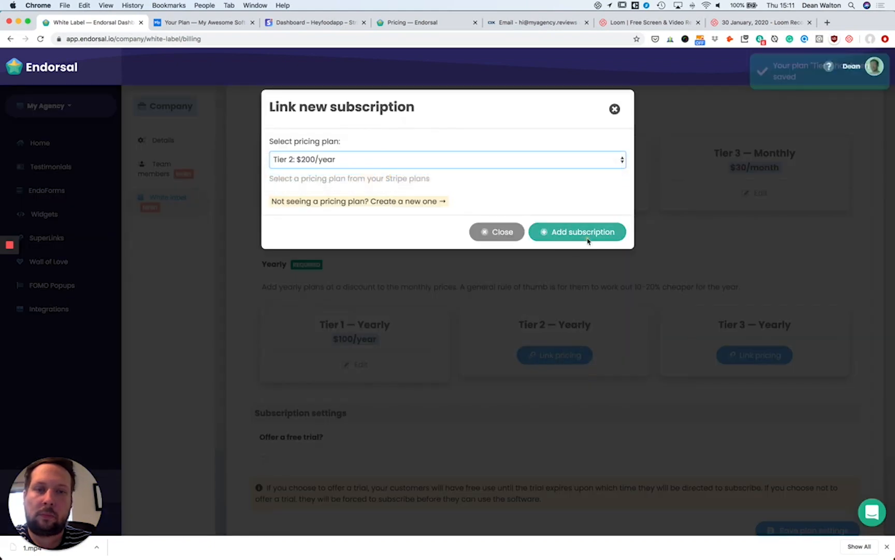
Link the Tier 3 yearly subscription to the Tier 3: $300/year pricing plan
{"action": "left_click", "coordinate": [742, 361]}
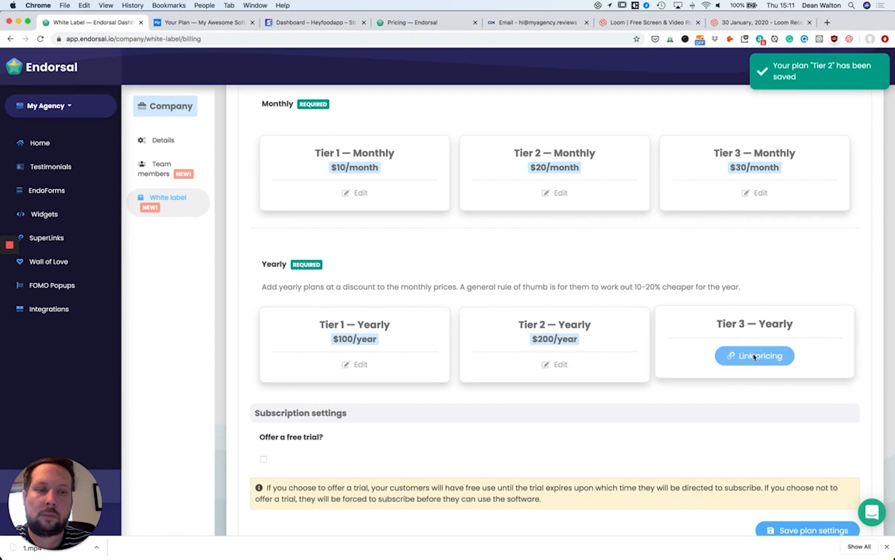
{"action": "left_click", "coordinate": [428, 161]}
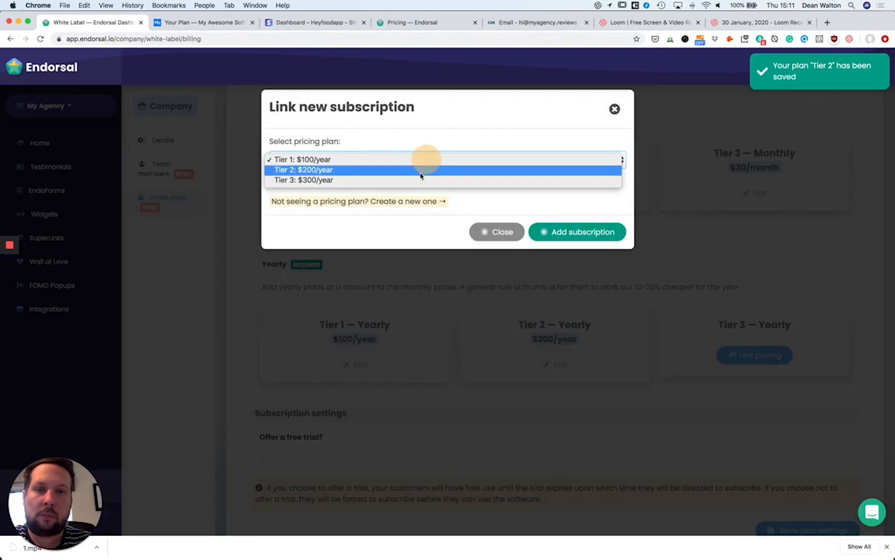
{"action": "left_click", "coordinate": [420, 179]}
{"action": "left_click", "coordinate": [581, 233]}
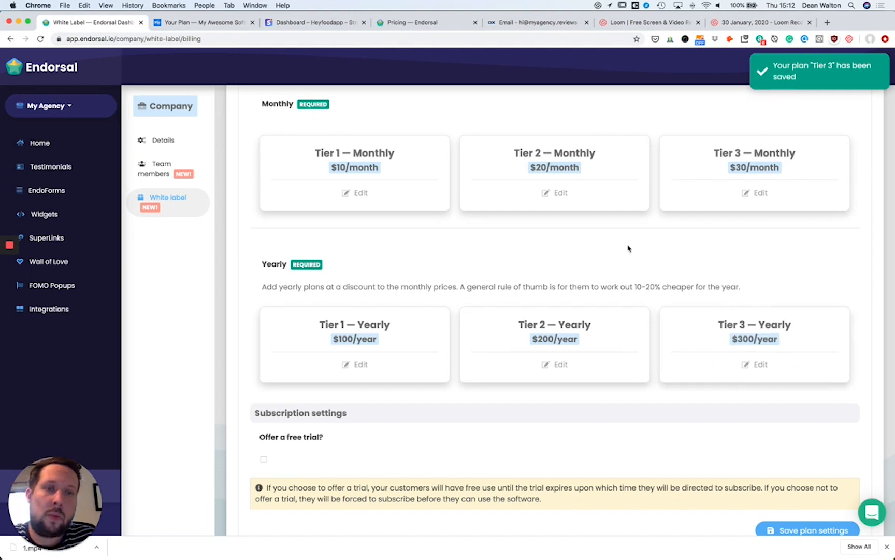
Offer a free trial with a length of 14 days in the subscription settings and save the plan settings
{"action": "scroll", "coordinate": [601, 254], "scroll_direction": "up", "scroll_amount": 3}
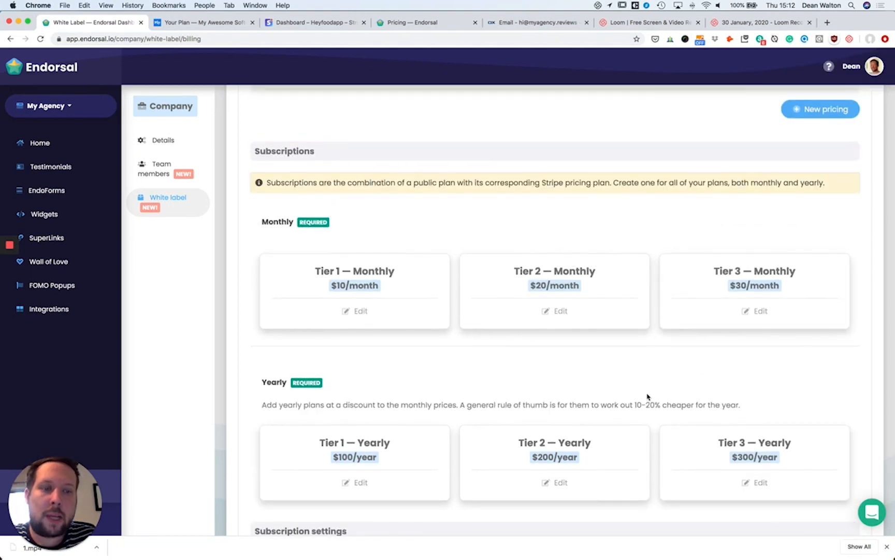
{"action": "scroll", "coordinate": [646, 390], "scroll_direction": "up", "scroll_amount": 10}
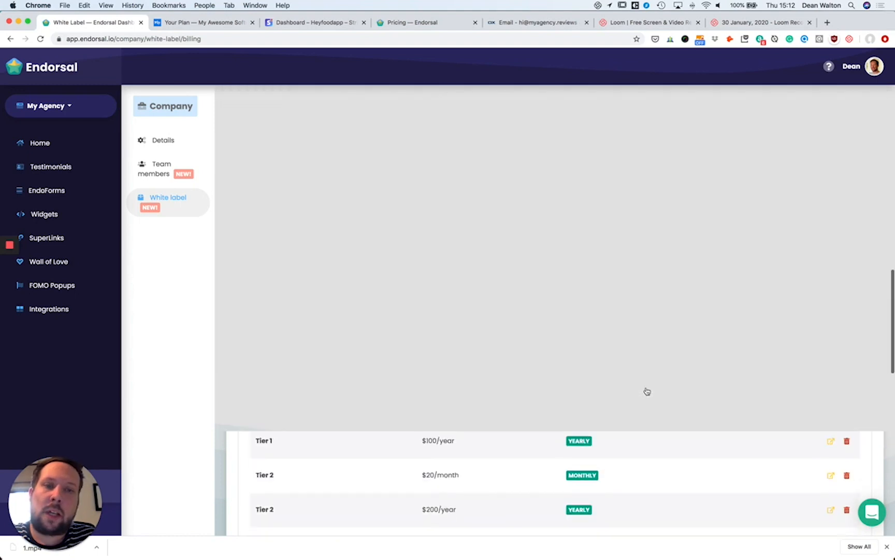
{"action": "scroll", "coordinate": [648, 298], "scroll_direction": "up", "scroll_amount": 4}
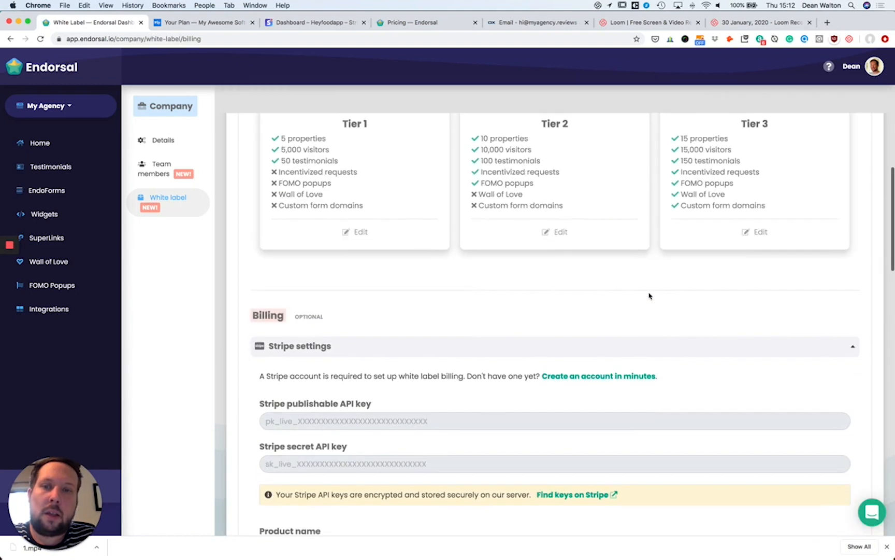
{"action": "scroll", "coordinate": [650, 296], "scroll_direction": "up", "scroll_amount": 1}
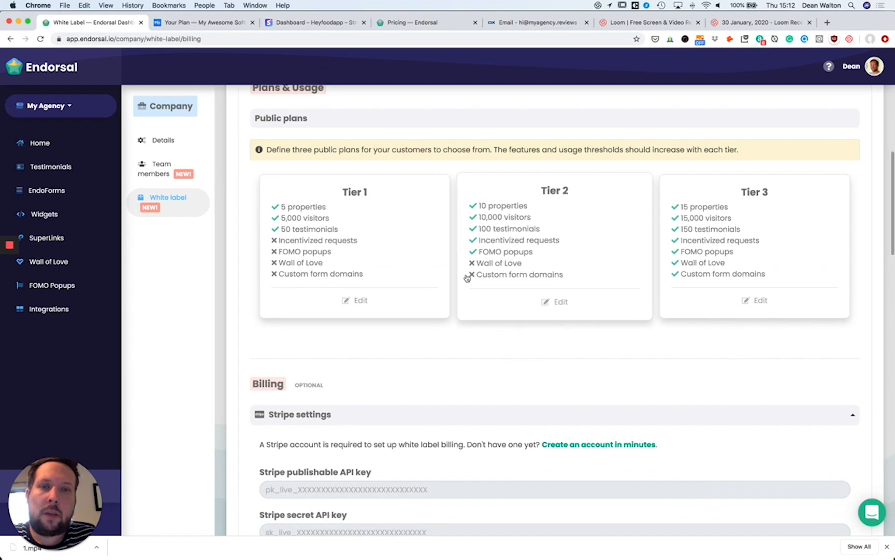
{"action": "scroll", "coordinate": [441, 277], "scroll_direction": "down", "scroll_amount": 10}
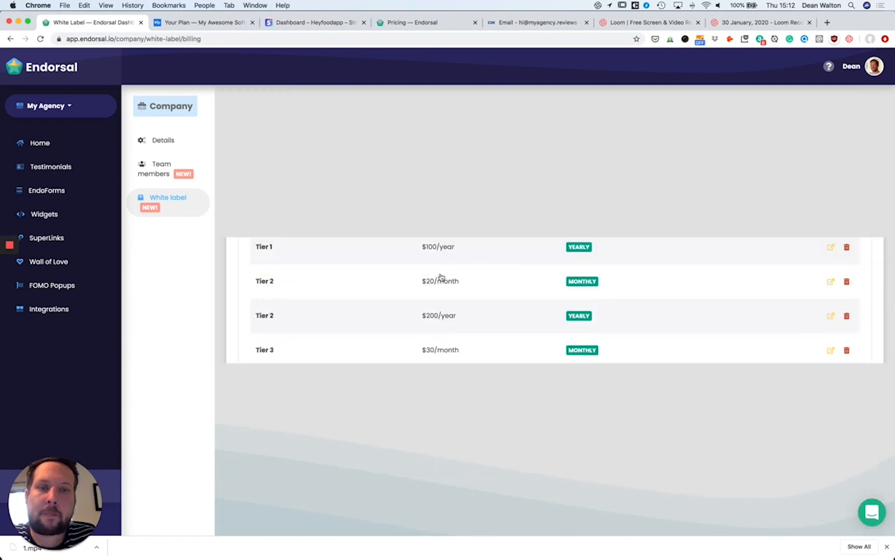
{"action": "scroll", "coordinate": [441, 277], "scroll_direction": "down", "scroll_amount": 8}
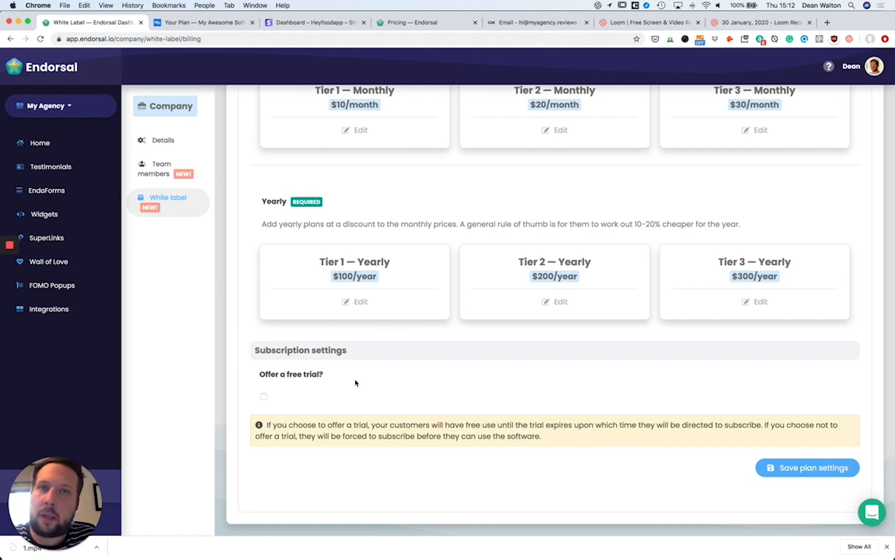
{"action": "left_click", "coordinate": [264, 397]}
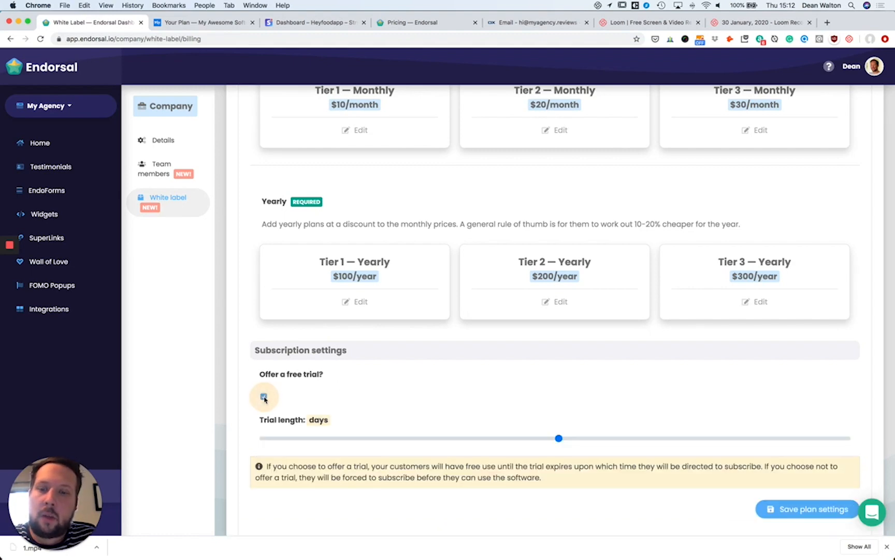
{"action": "scroll", "coordinate": [416, 400], "scroll_direction": "down", "scroll_amount": 2}
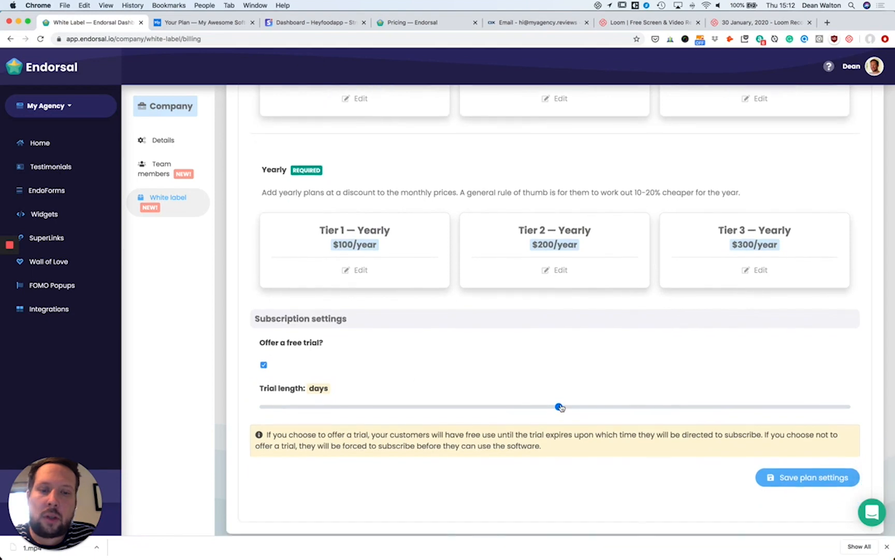
{"action": "left_click_drag", "start_coordinate": [559, 407], "coordinate": [326, 407]}
{"action": "left_click_drag", "start_coordinate": [398, 412], "coordinate": [314, 420]}
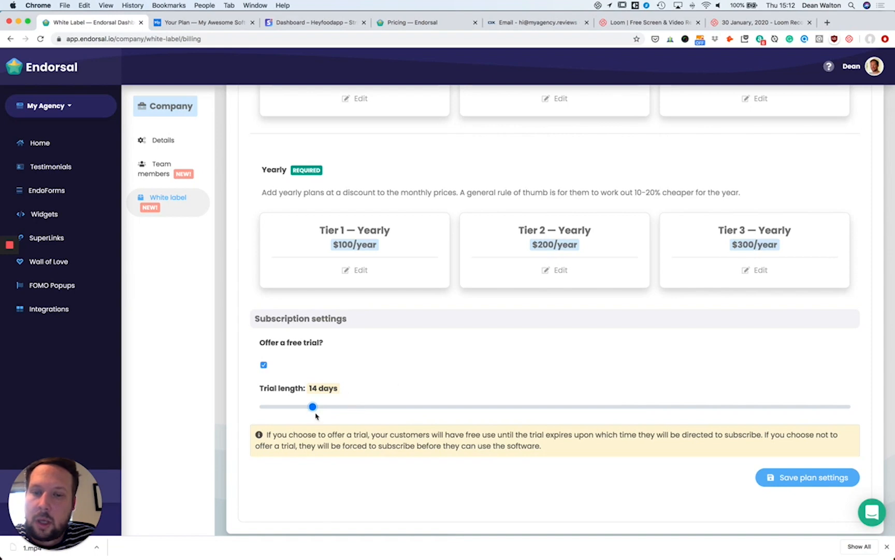
{"action": "scroll", "coordinate": [490, 403], "scroll_direction": "down", "scroll_amount": 1}
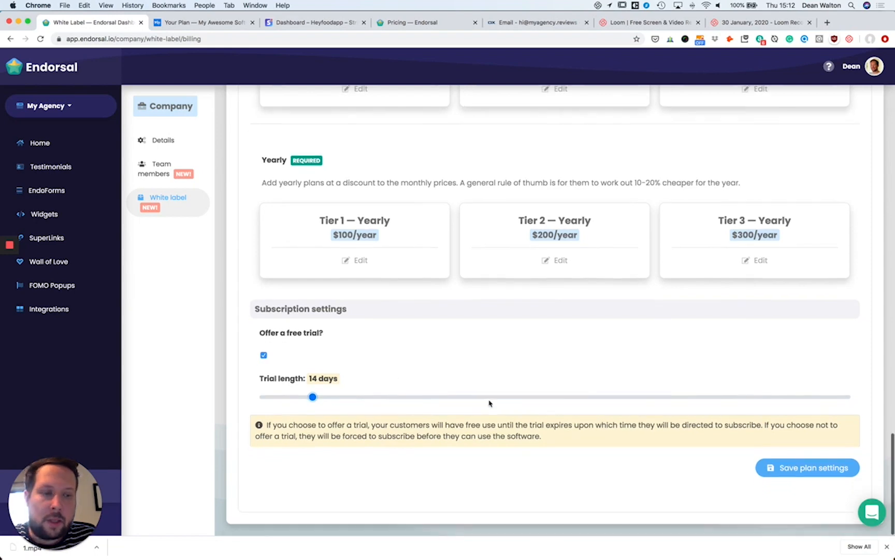
{"action": "left_click", "coordinate": [805, 468]}
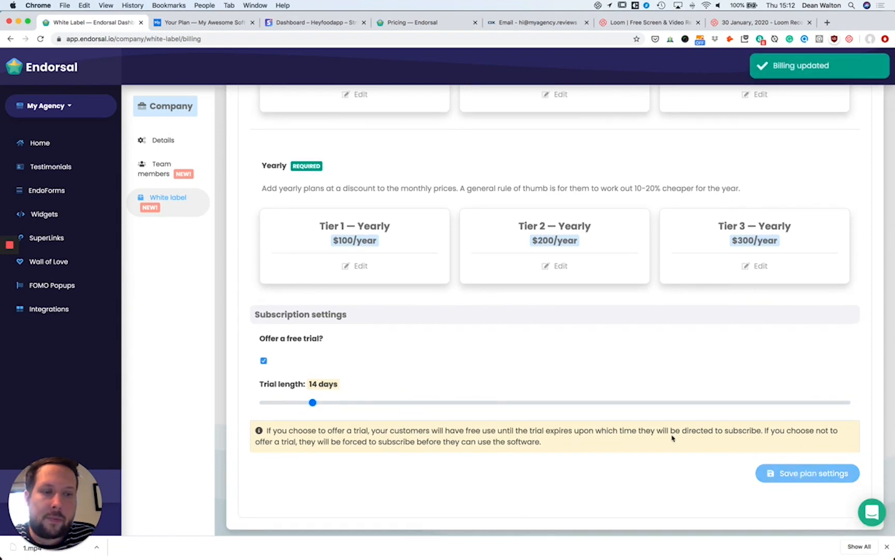
Open the Your SaaS section of the white label settings and review the monthly and yearly public subscription plans
{"action": "scroll", "coordinate": [466, 349], "scroll_direction": "up", "scroll_amount": 3}
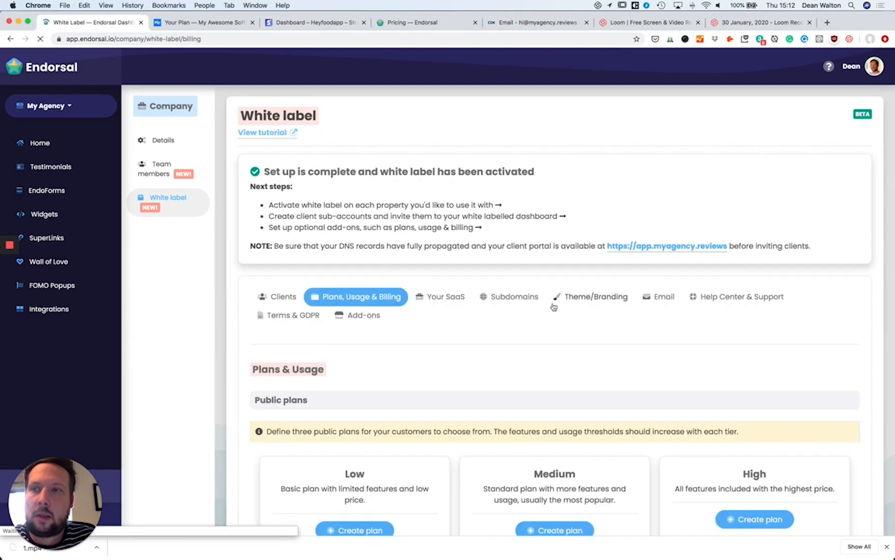
{"action": "left_click", "coordinate": [440, 299]}
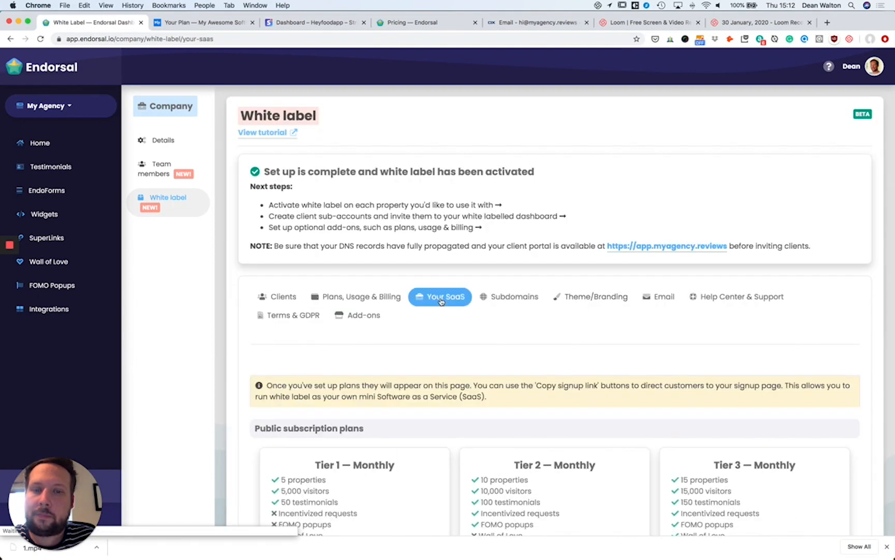
{"action": "scroll", "coordinate": [394, 294], "scroll_direction": "down", "scroll_amount": 5}
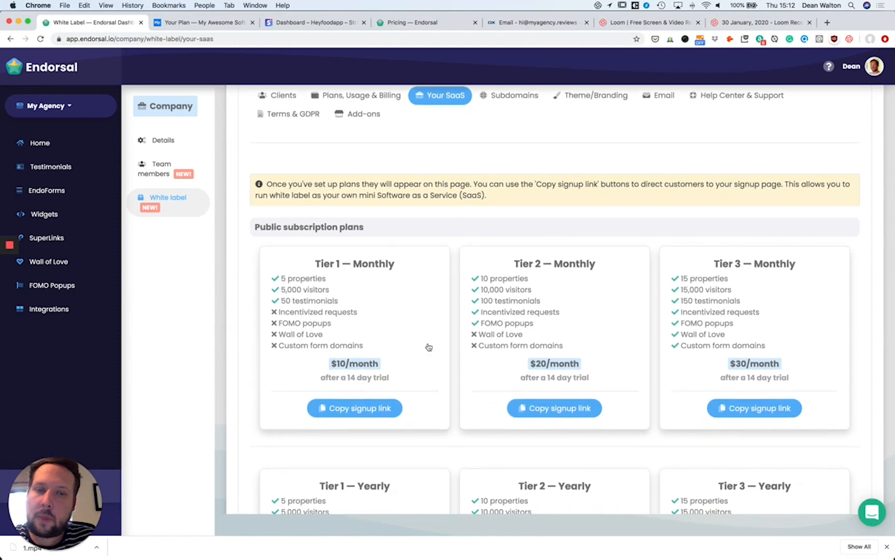
{"action": "scroll", "coordinate": [430, 275], "scroll_direction": "down", "scroll_amount": 2}
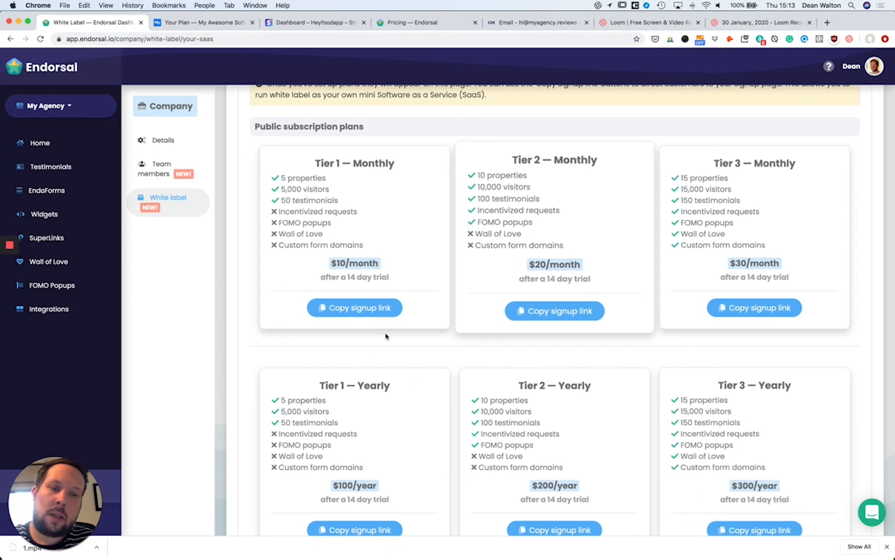
{"action": "scroll", "coordinate": [419, 334], "scroll_direction": "down", "scroll_amount": 1}
{"action": "scroll", "coordinate": [420, 334], "scroll_direction": "down", "scroll_amount": 1}
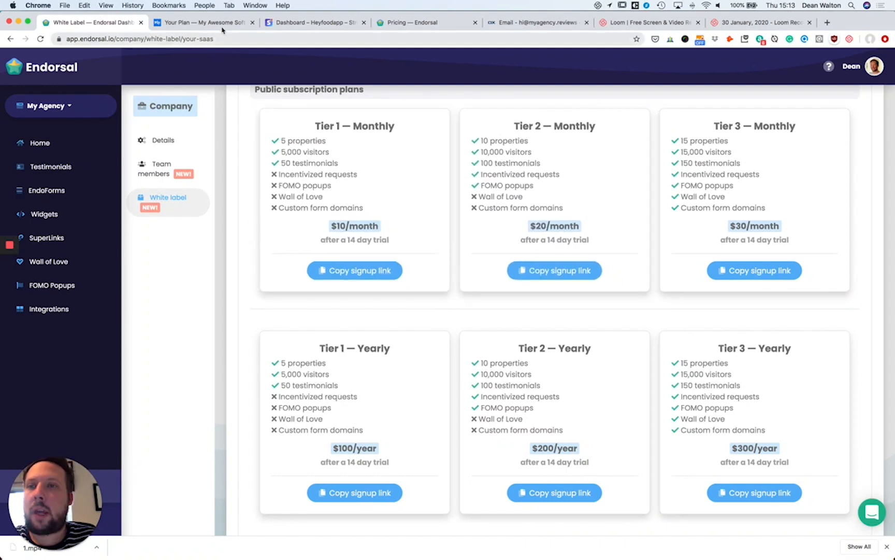
Compare monthly and annual billing on Endorsal's public pricing page, and return to the white label settings
{"action": "left_click", "coordinate": [407, 24]}
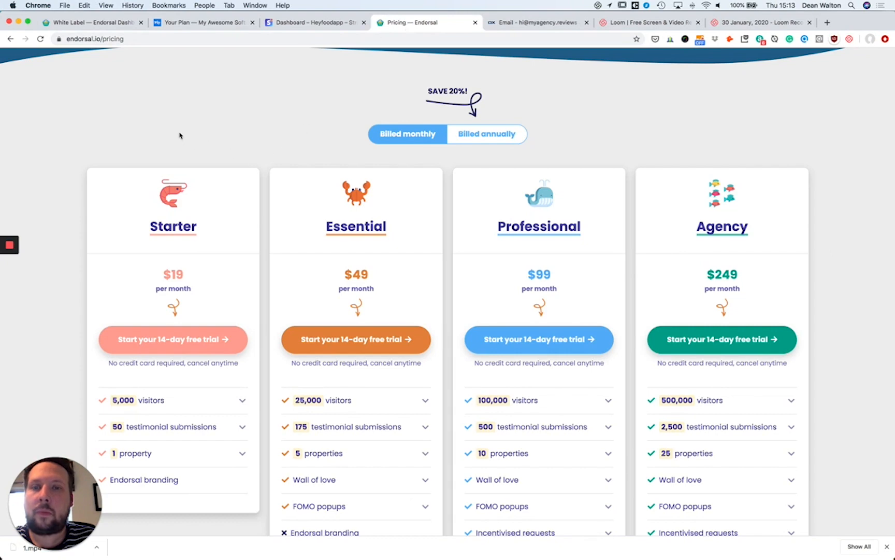
{"action": "scroll", "coordinate": [180, 136], "scroll_direction": "down", "scroll_amount": 2}
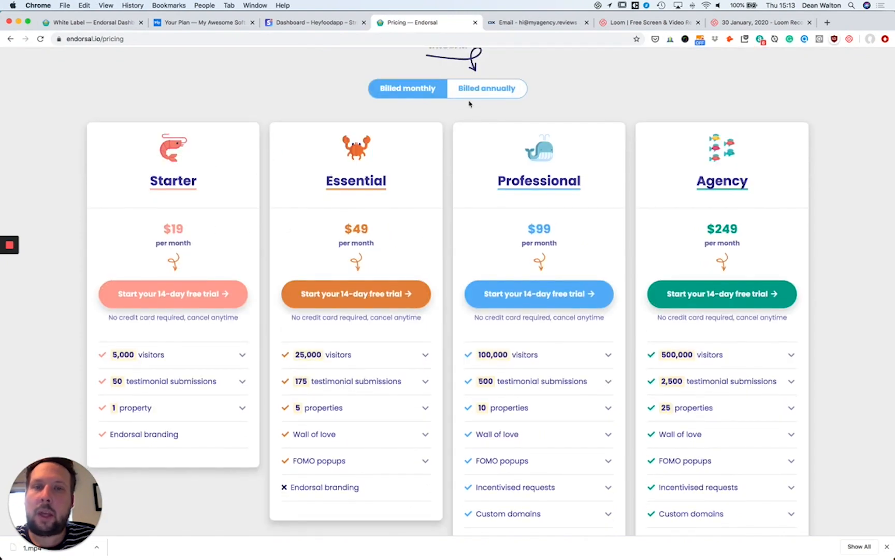
{"action": "left_click", "coordinate": [476, 87]}
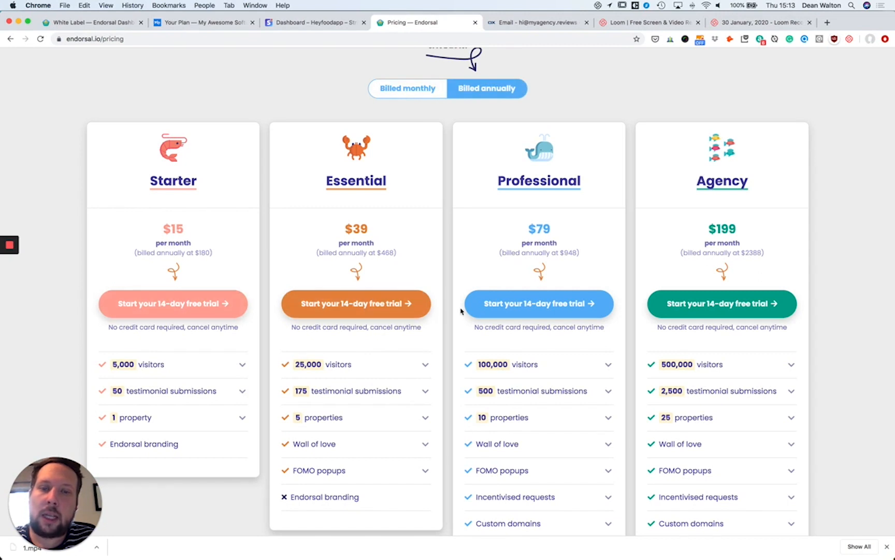
{"action": "left_click", "coordinate": [409, 91]}
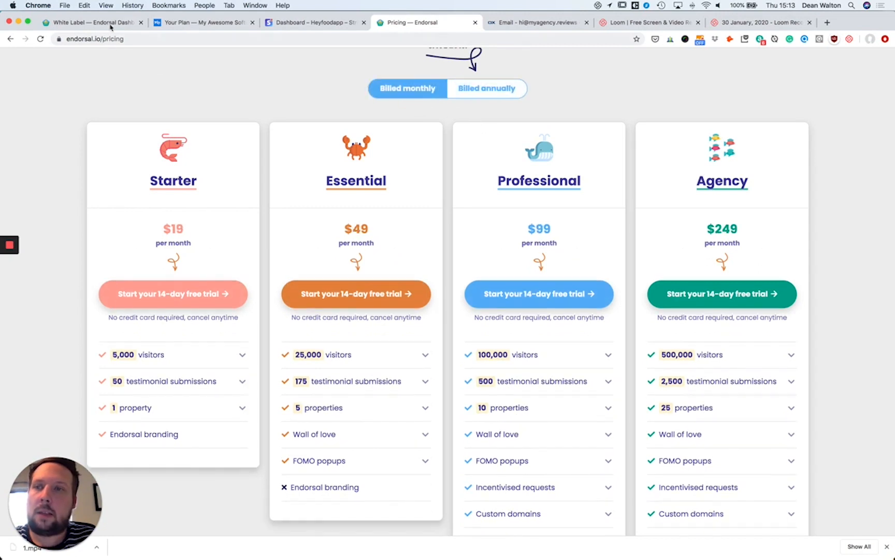
{"action": "left_click", "coordinate": [111, 27]}
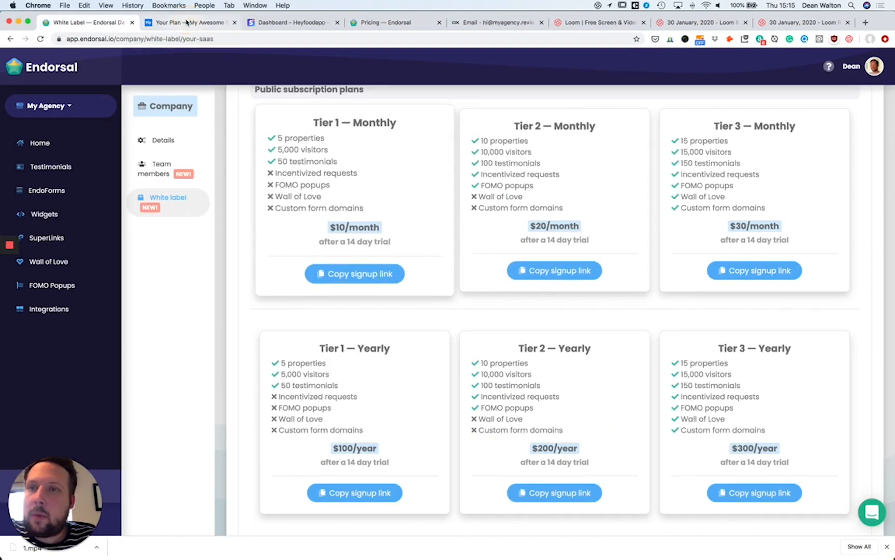
Switch to the client's MyAgency dashboard and examine the current plan's details and the account summary
{"action": "left_click", "coordinate": [186, 22]}
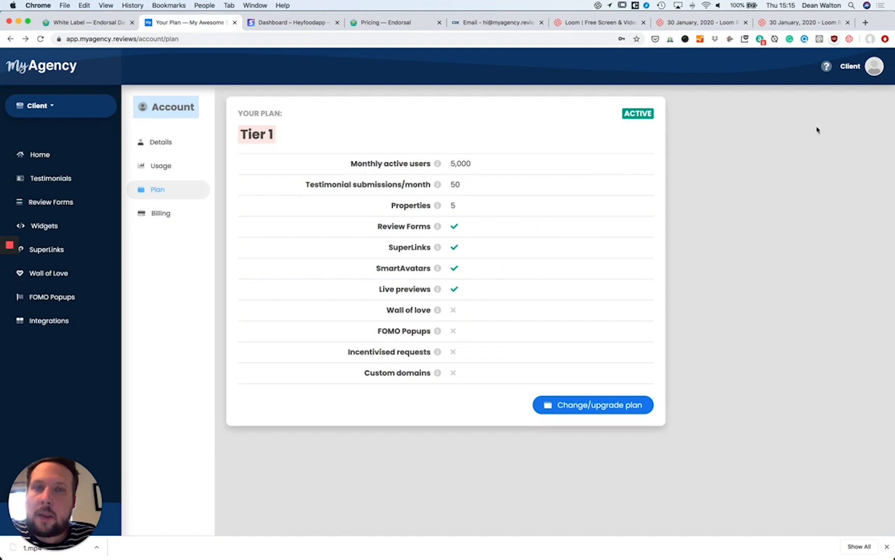
{"action": "left_click", "coordinate": [874, 66]}
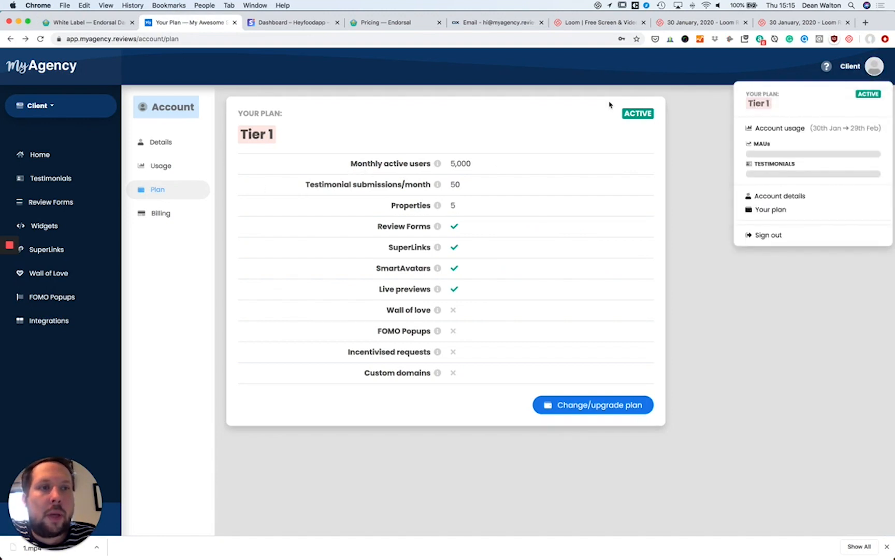
{"action": "left_click", "coordinate": [453, 134]}
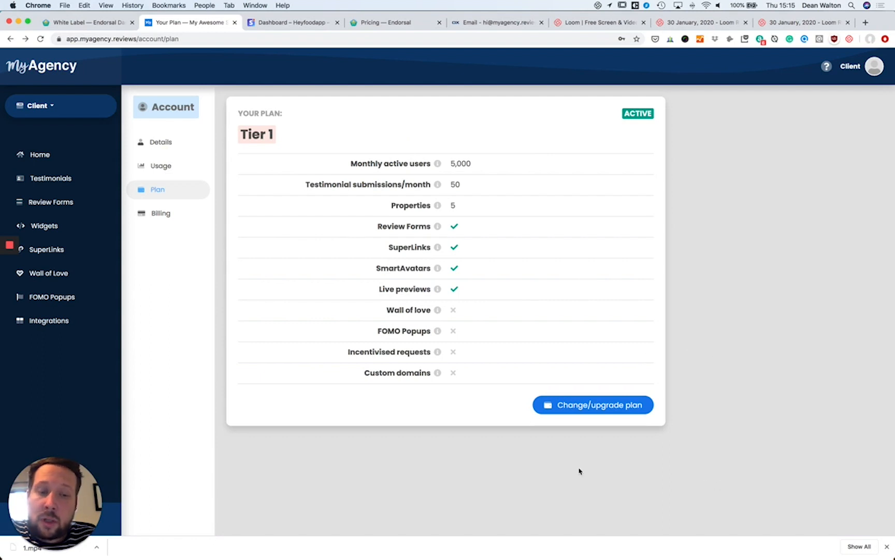
Open the client's plan upgrade options and compare the three tiers under annual and monthly billing
{"action": "left_click", "coordinate": [572, 412]}
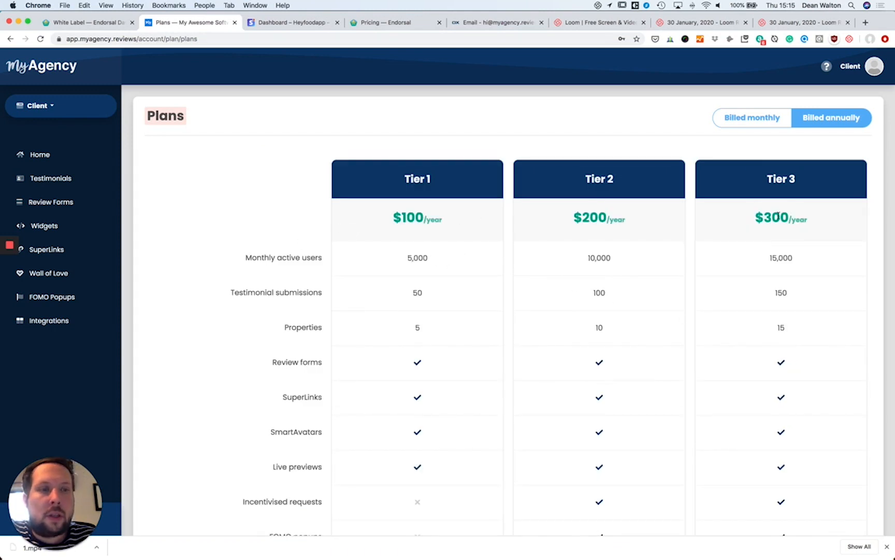
{"action": "scroll", "coordinate": [395, 311], "scroll_direction": "down", "scroll_amount": 2}
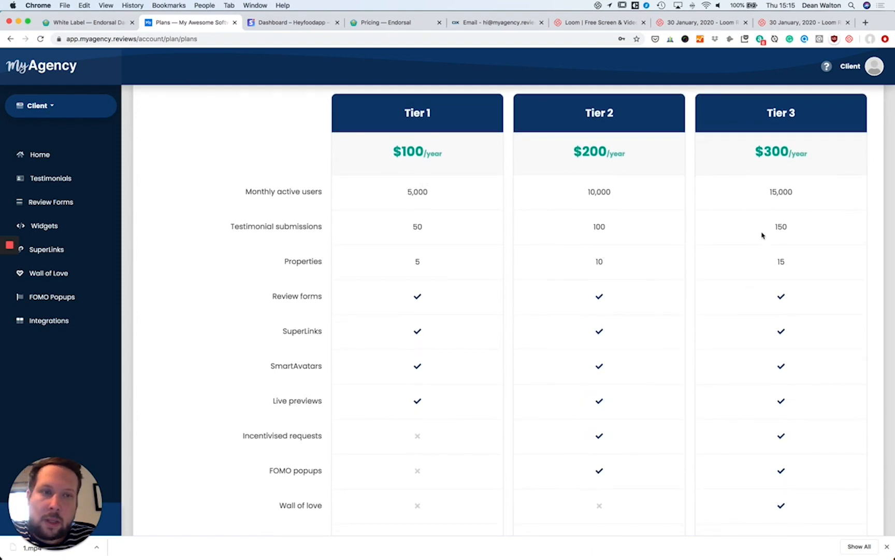
{"action": "scroll", "coordinate": [772, 207], "scroll_direction": "up", "scroll_amount": 2}
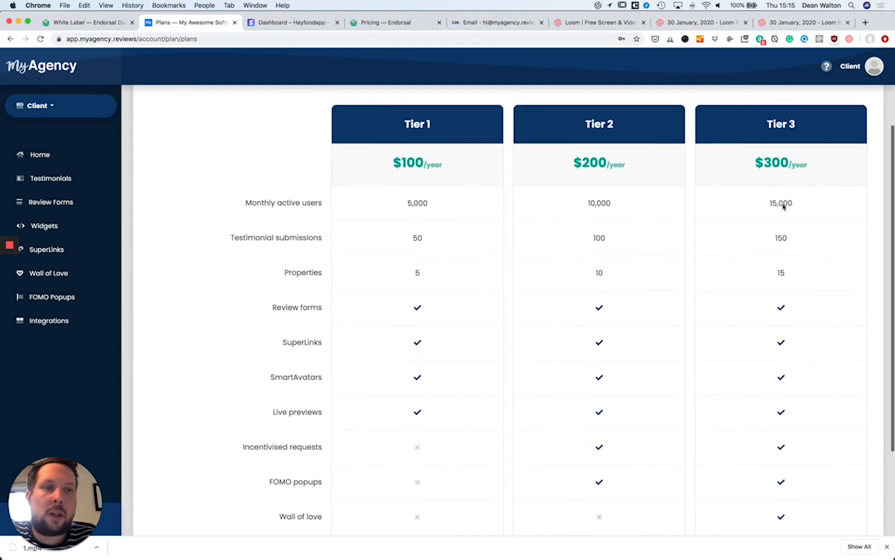
{"action": "left_click", "coordinate": [759, 122]}
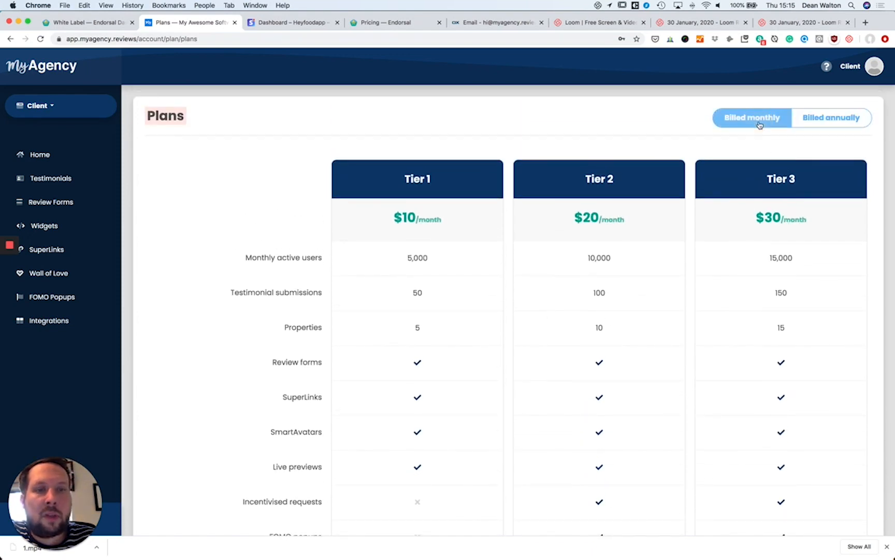
{"action": "left_click", "coordinate": [849, 120]}
{"action": "left_click", "coordinate": [767, 123]}
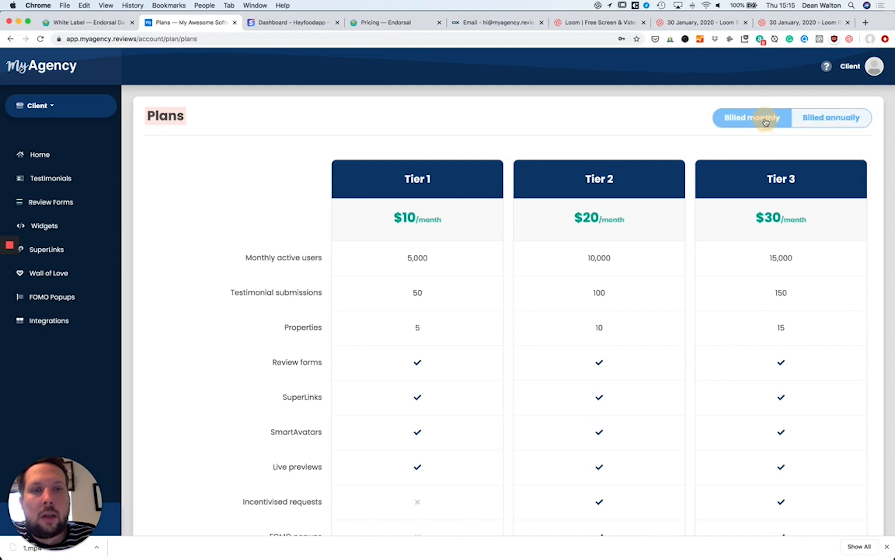
Choose the monthly Tier 1 plan, fill in the payment card details and save the card
{"action": "scroll", "coordinate": [415, 233], "scroll_direction": "down", "scroll_amount": 3}
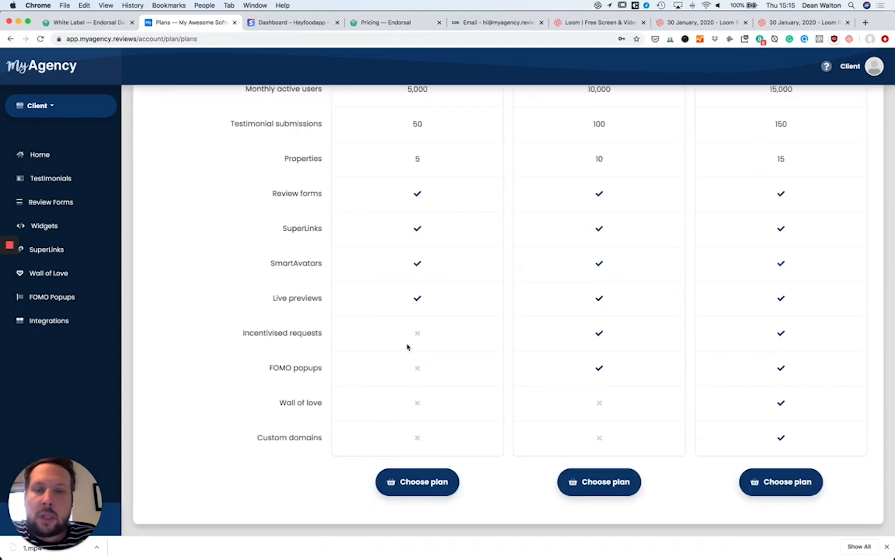
{"action": "left_click", "coordinate": [438, 489]}
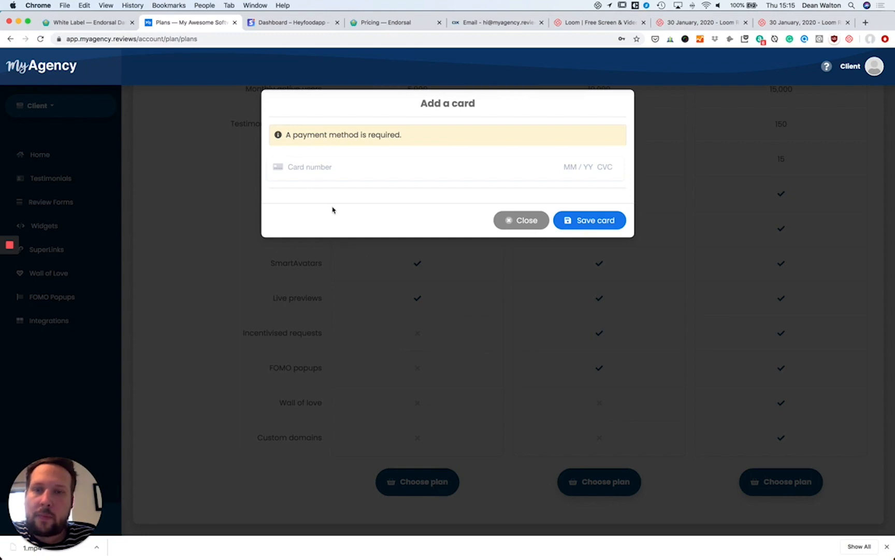
{"action": "left_click", "coordinate": [666, 231]}
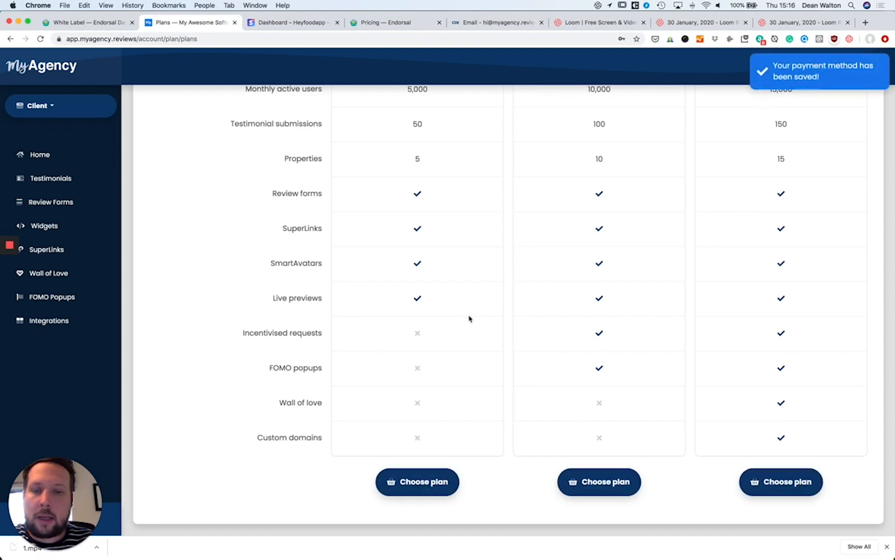
Subscribe the client to the monthly Tier 1 plan, and check the customer's payment, subscription and invoice records in Stripe
{"action": "left_click", "coordinate": [418, 480]}
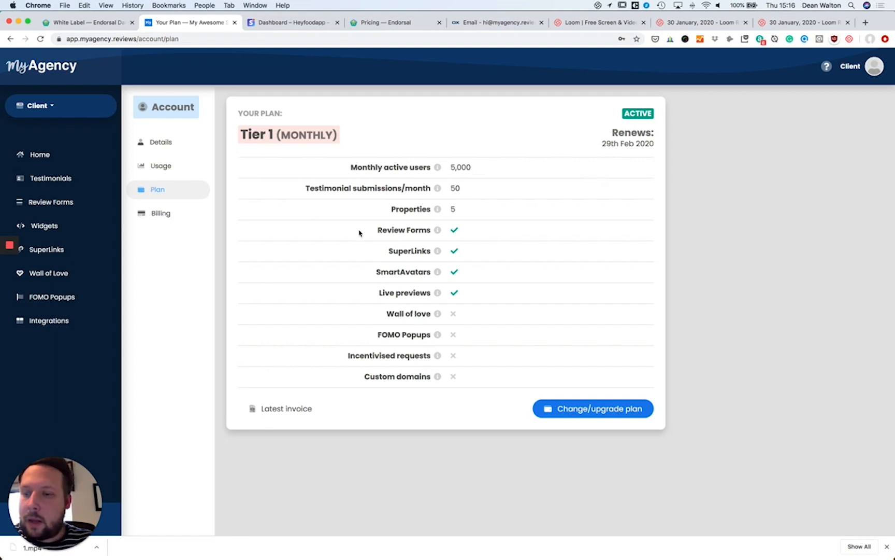
{"action": "left_click", "coordinate": [292, 25]}
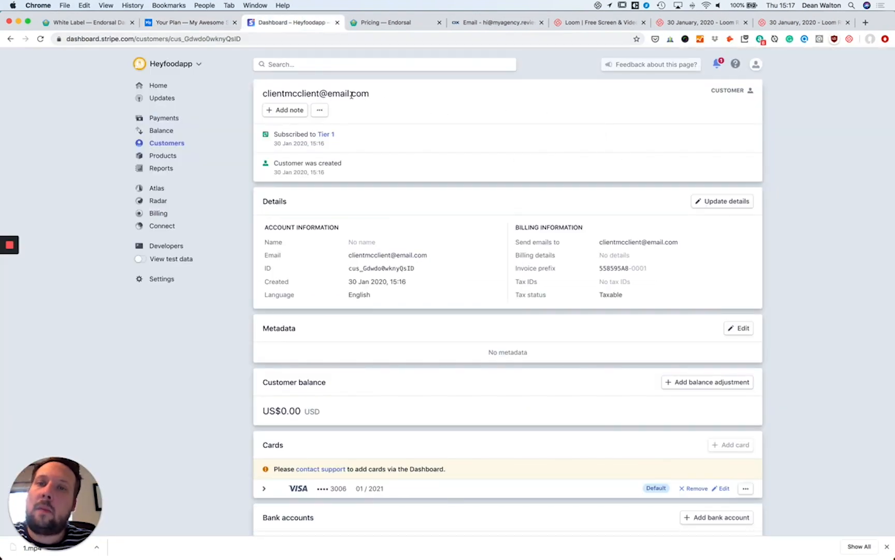
{"action": "scroll", "coordinate": [529, 134], "scroll_direction": "down", "scroll_amount": 1}
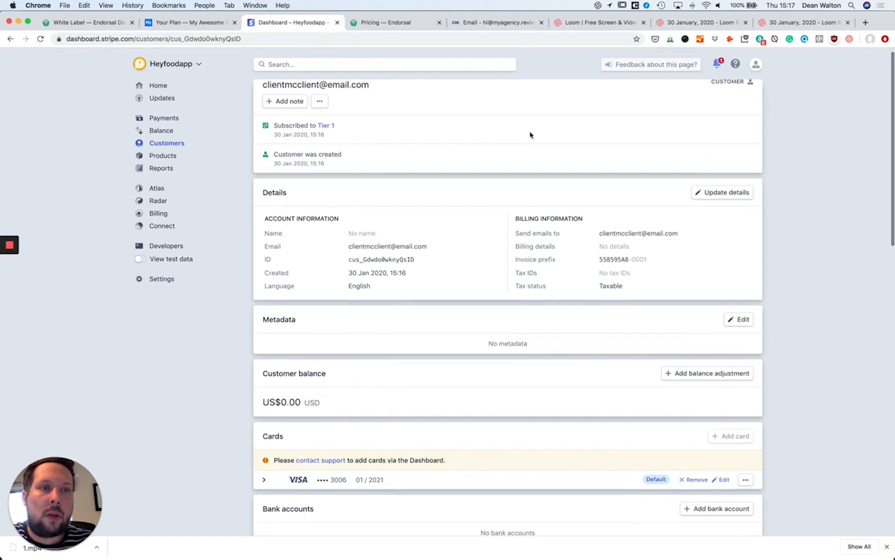
{"action": "scroll", "coordinate": [529, 135], "scroll_direction": "up", "scroll_amount": 1}
{"action": "scroll", "coordinate": [386, 102], "scroll_direction": "down", "scroll_amount": 1}
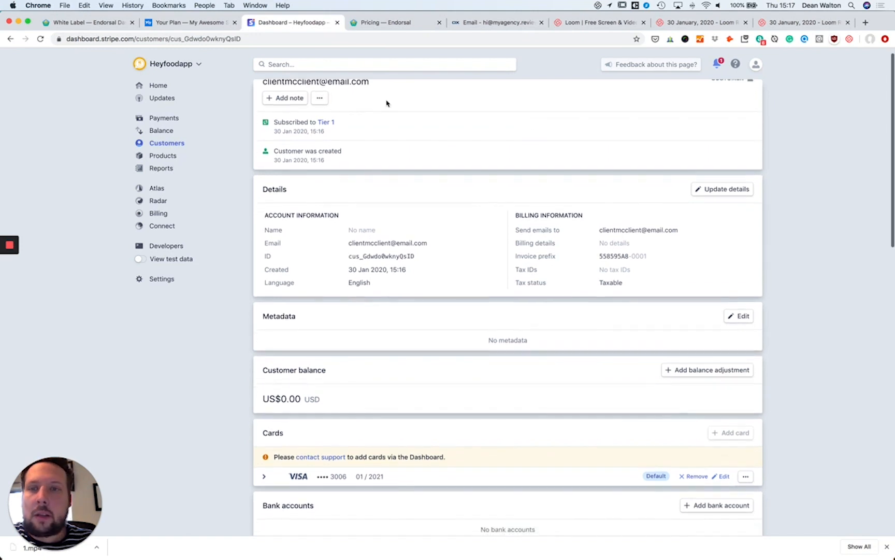
{"action": "scroll", "coordinate": [454, 127], "scroll_direction": "down", "scroll_amount": 3}
{"action": "scroll", "coordinate": [454, 126], "scroll_direction": "down", "scroll_amount": 10}
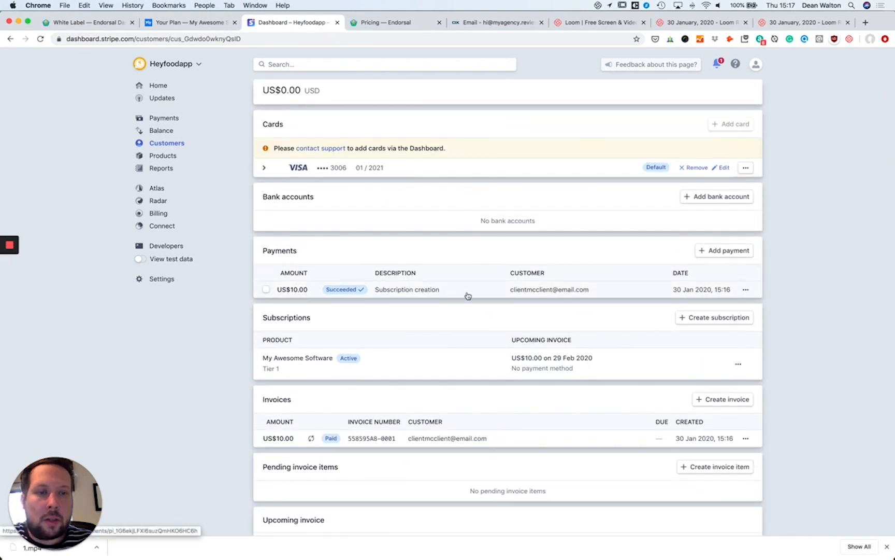
{"action": "scroll", "coordinate": [352, 349], "scroll_direction": "down", "scroll_amount": 2}
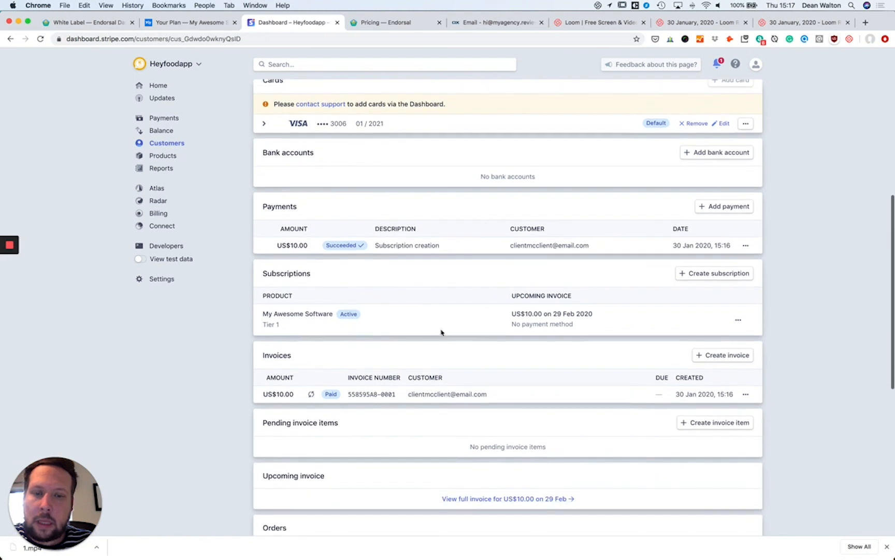
{"action": "scroll", "coordinate": [549, 362], "scroll_direction": "down", "scroll_amount": 1}
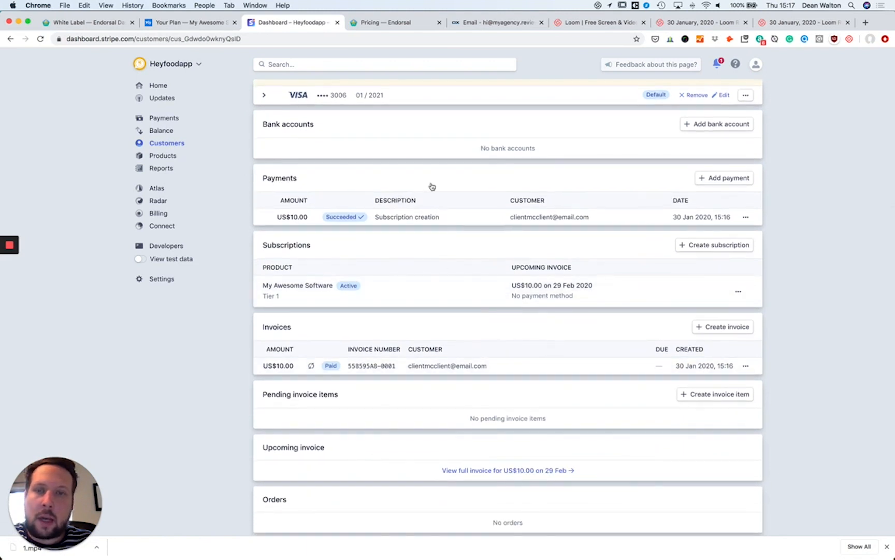
Revisit the client's plan page, and reload the white label client list in Endorsal to check the client's billing status
{"action": "left_click", "coordinate": [171, 23]}
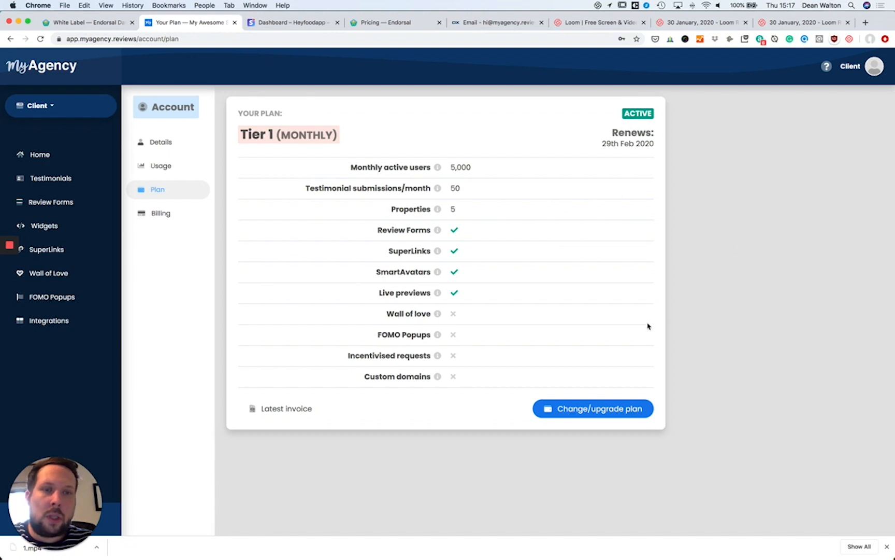
{"action": "left_click", "coordinate": [99, 24]}
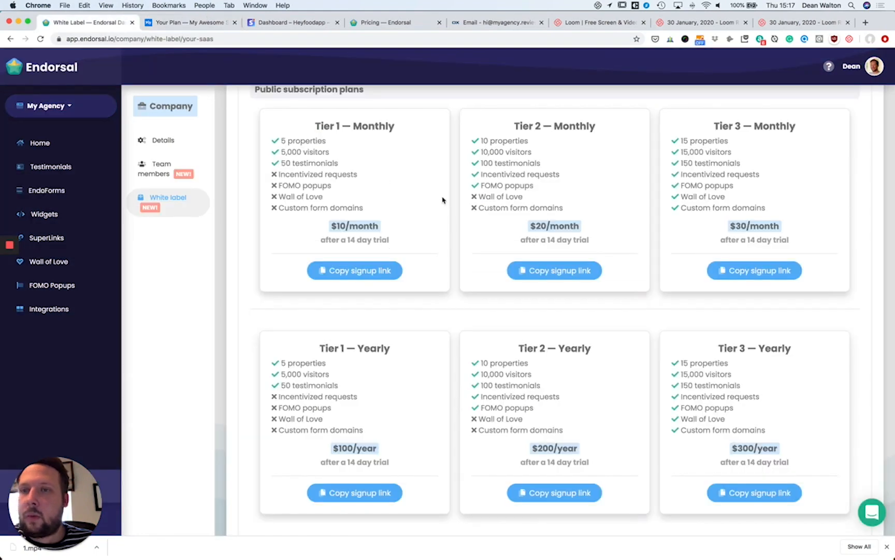
{"action": "scroll", "coordinate": [443, 201], "scroll_direction": "up", "scroll_amount": 6}
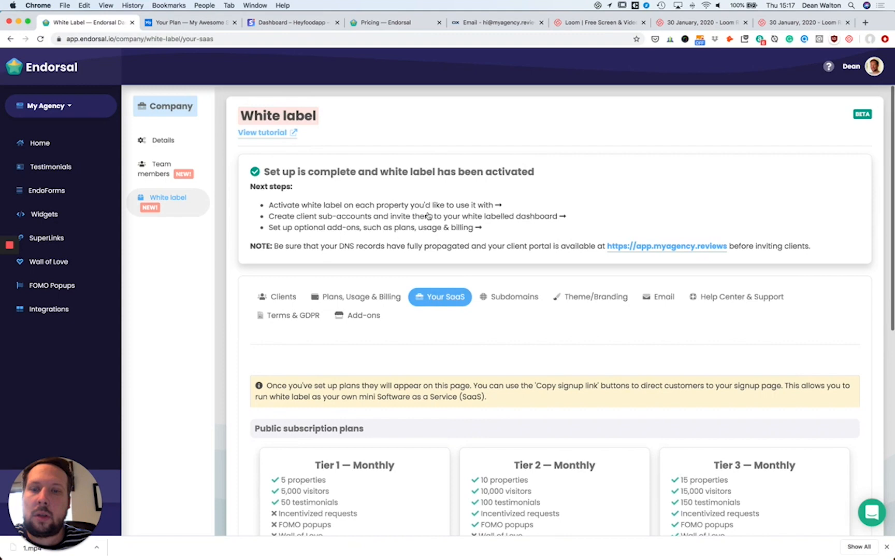
{"action": "left_click", "coordinate": [280, 300]}
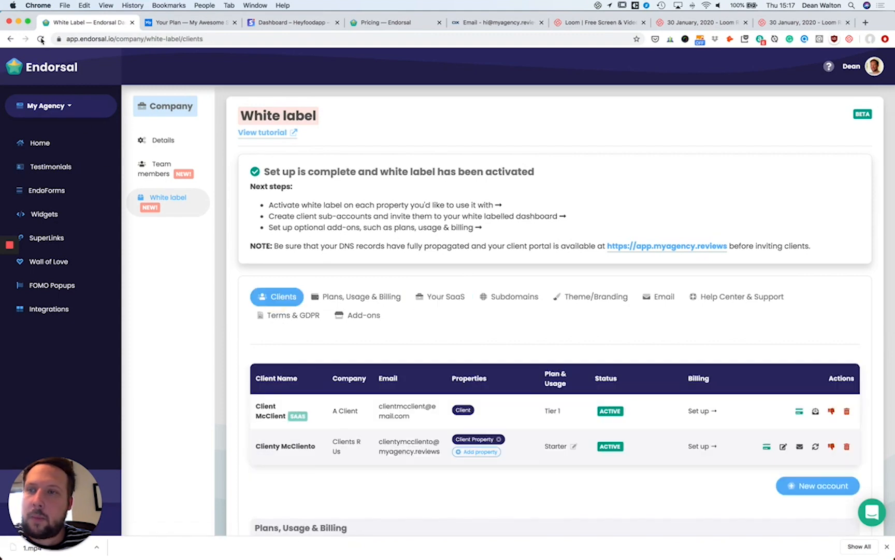
{"action": "left_click", "coordinate": [40, 39]}
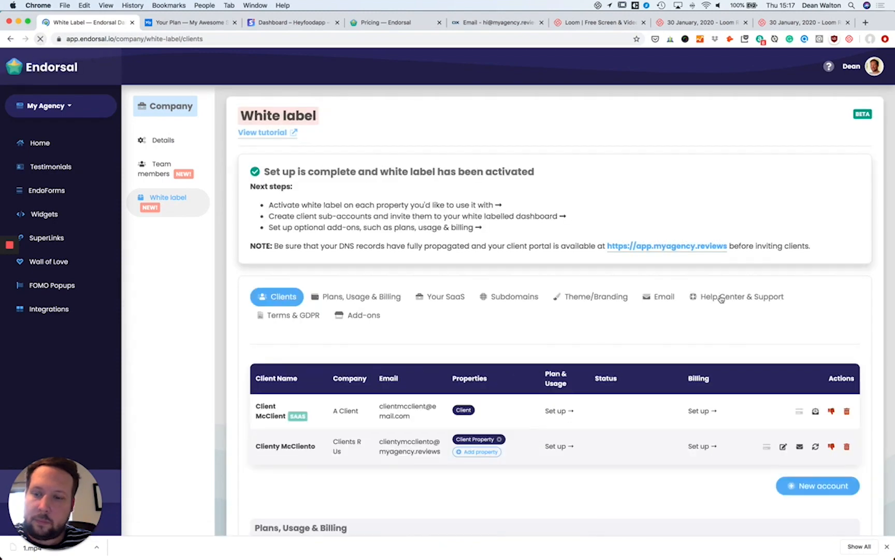
Review the public subscription plans under Your SaaS and copy the signup link for Tier 2 — Monthly
{"action": "scroll", "coordinate": [717, 295], "scroll_direction": "down", "scroll_amount": 3}
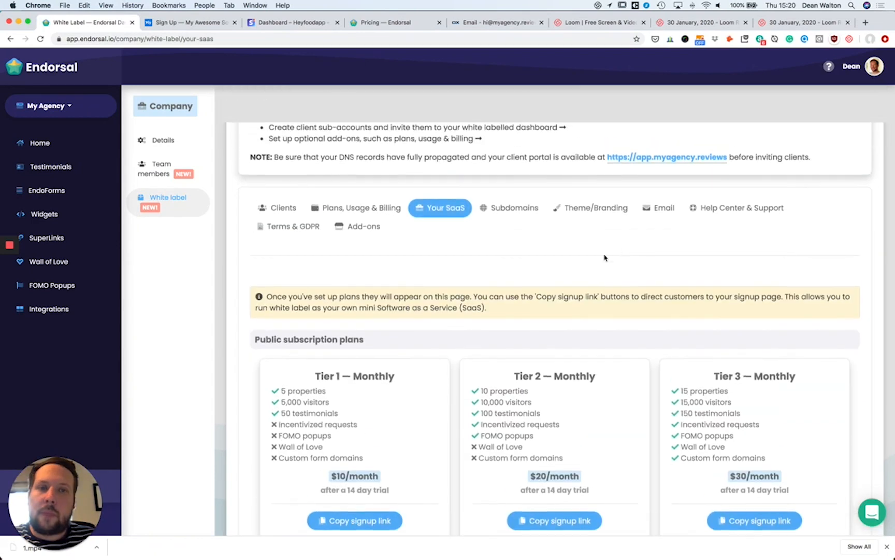
{"action": "scroll", "coordinate": [591, 250], "scroll_direction": "up", "scroll_amount": 1}
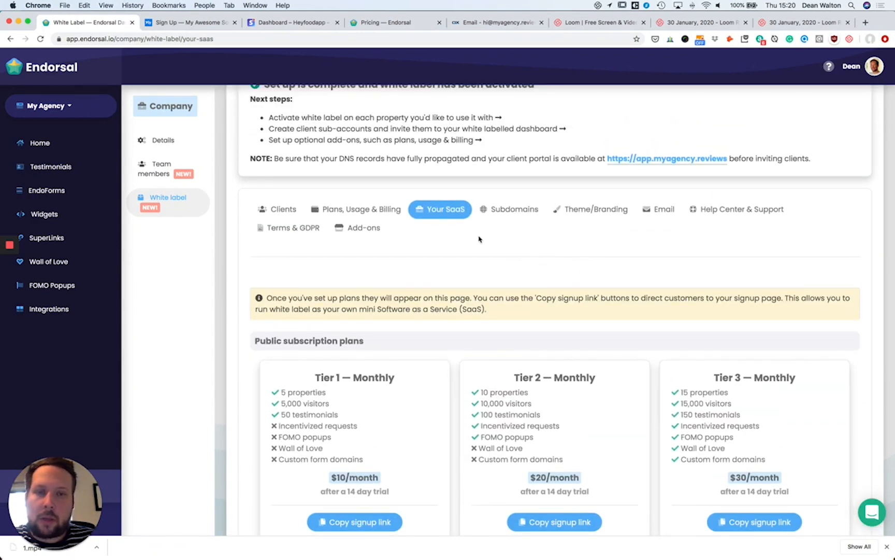
{"action": "scroll", "coordinate": [455, 235], "scroll_direction": "down", "scroll_amount": 2}
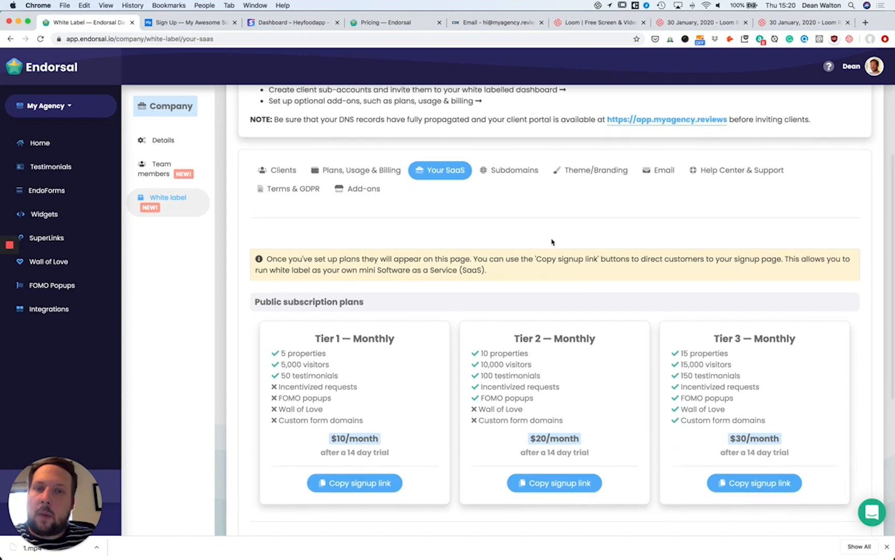
{"action": "scroll", "coordinate": [571, 255], "scroll_direction": "down", "scroll_amount": 4}
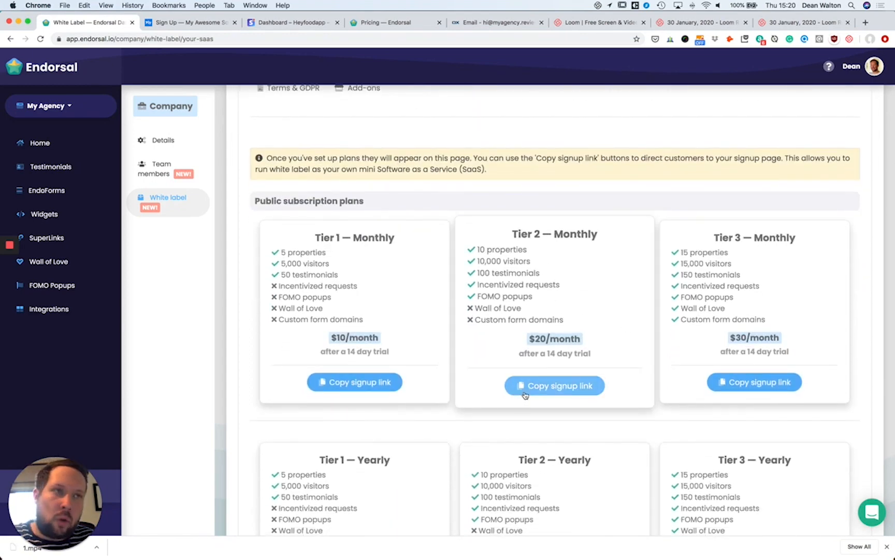
{"action": "left_click", "coordinate": [554, 386]}
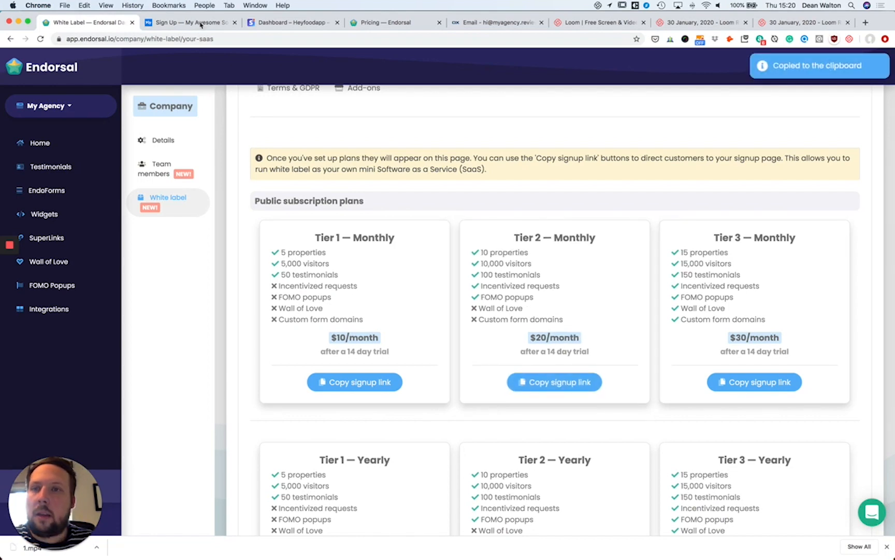
Switch to the MyAgency signup page, submit the completed trial client registration and save the login in the browser
{"action": "left_click", "coordinate": [200, 23]}
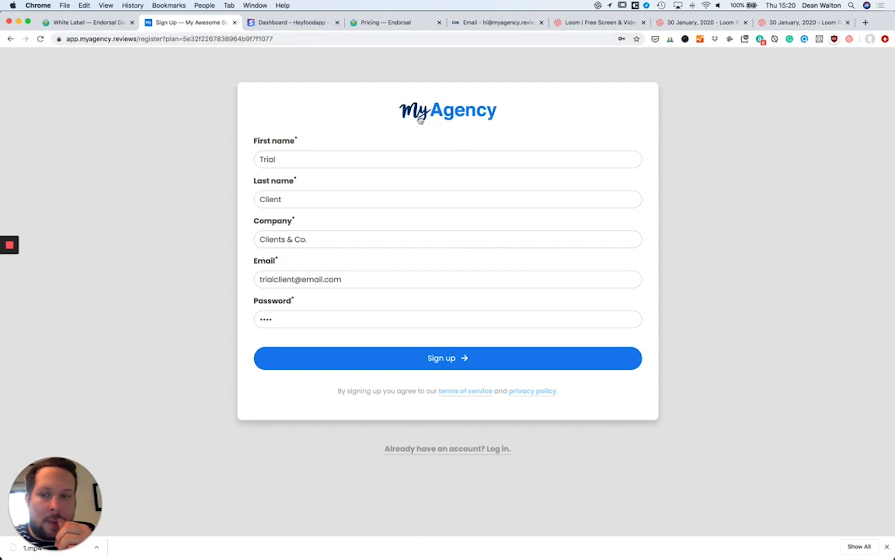
{"action": "left_click", "coordinate": [445, 364]}
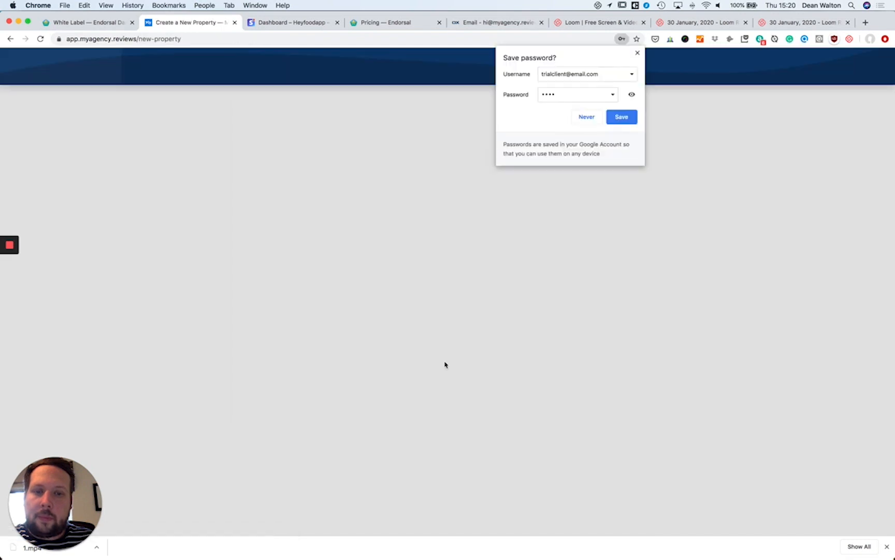
{"action": "left_click", "coordinate": [618, 118]}
Create the account's first property with the name Client Property and the domain client.com
{"action": "left_click", "coordinate": [312, 228]}
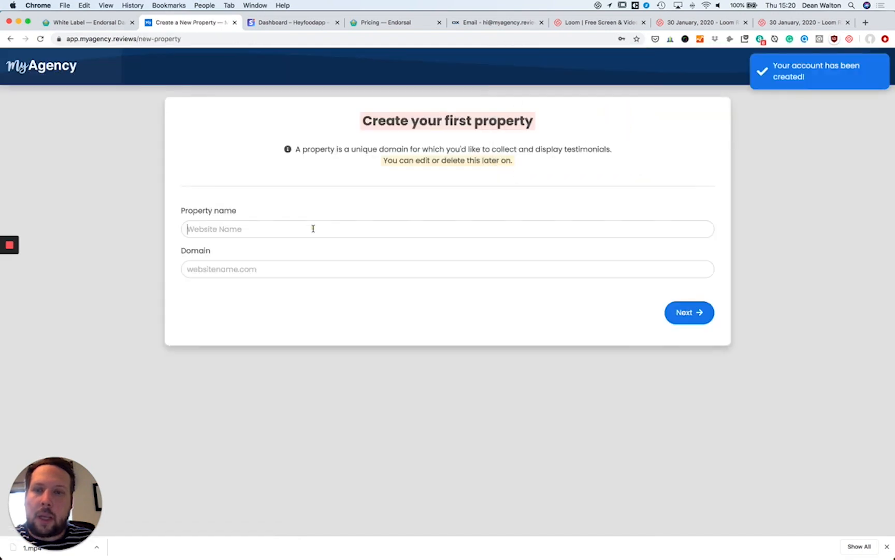
{"action": "type", "text": "Client P"}
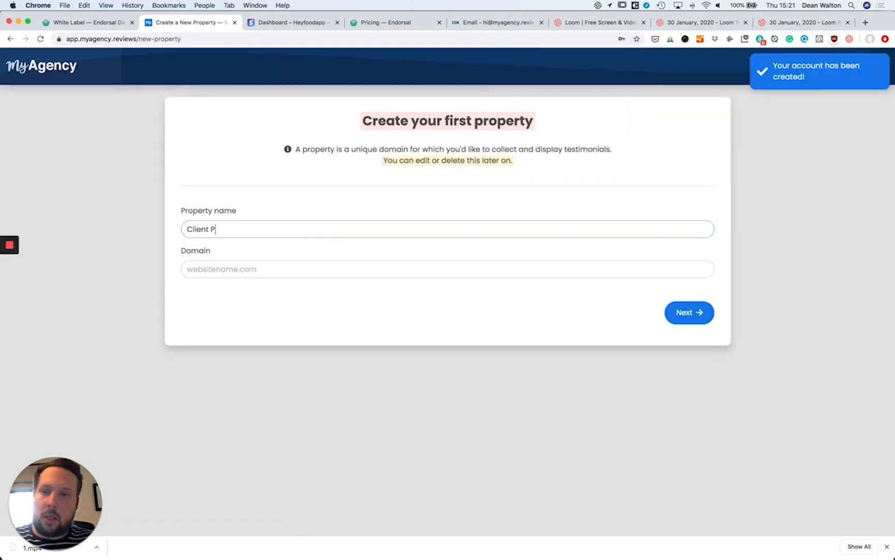
{"action": "type", "text": "rot"}
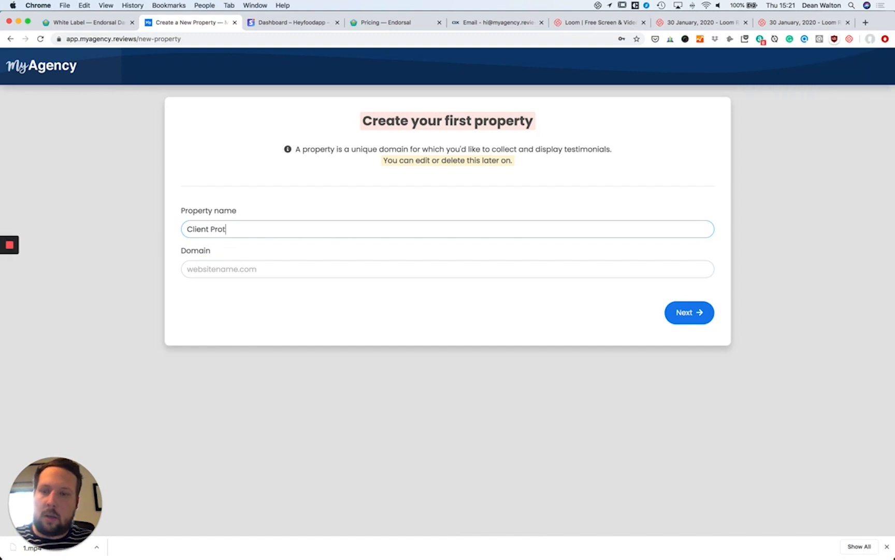
{"action": "key", "text": "BackSpace"}
{"action": "type", "text": "perty"}
{"action": "key", "text": "Tab"}
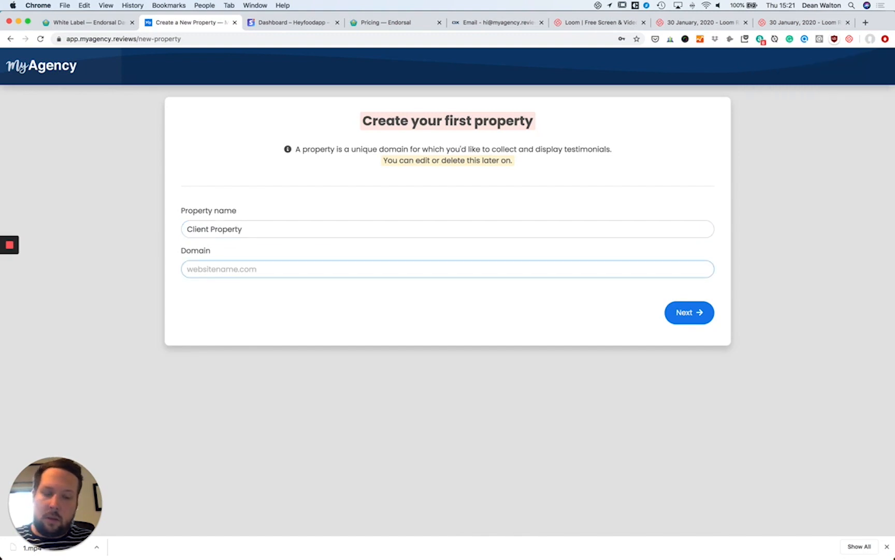
{"action": "type", "text": "client.com"}
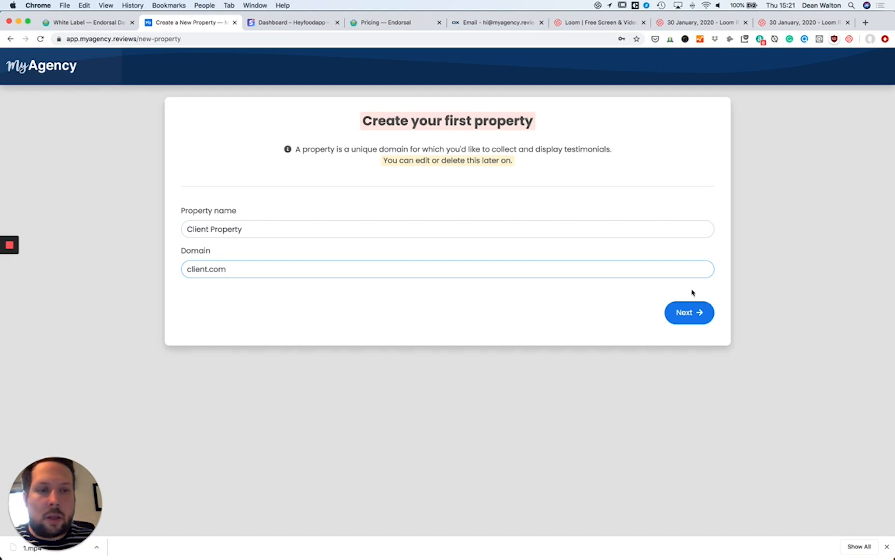
{"action": "left_click", "coordinate": [697, 312]}
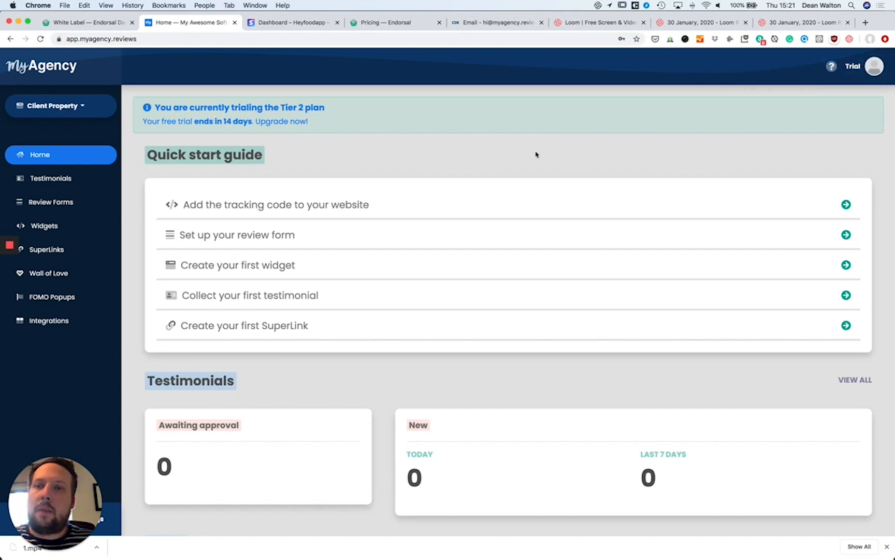
Open the trial account's plan details from the account summary and examine the trial status and included features
{"action": "left_click", "coordinate": [875, 67]}
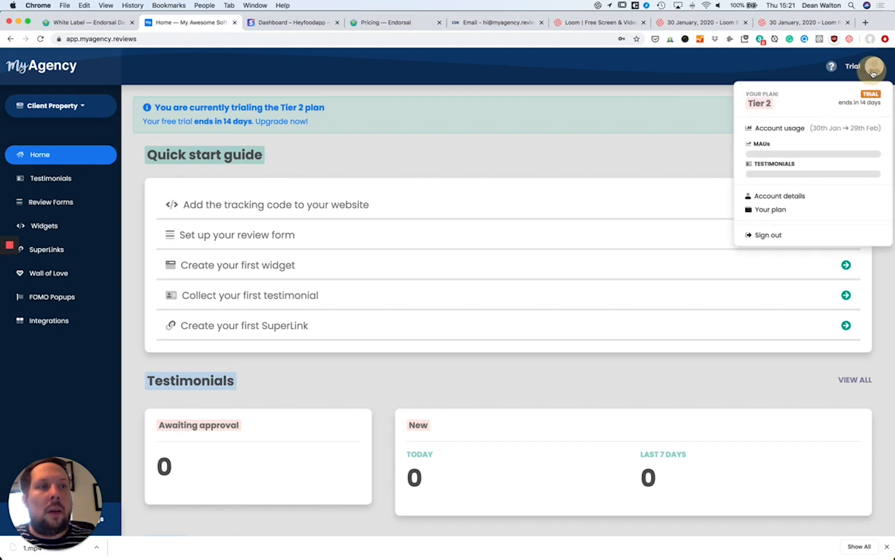
{"action": "left_click", "coordinate": [842, 102]}
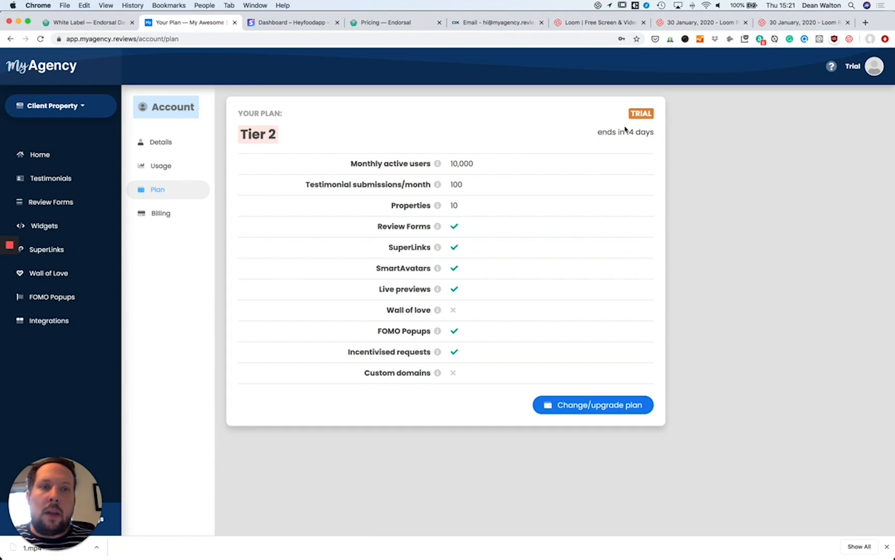
Switch to Endorsal's white label client list, reload it, and examine the client plans, statuses and the add-on billing summary
{"action": "left_click", "coordinate": [114, 28]}
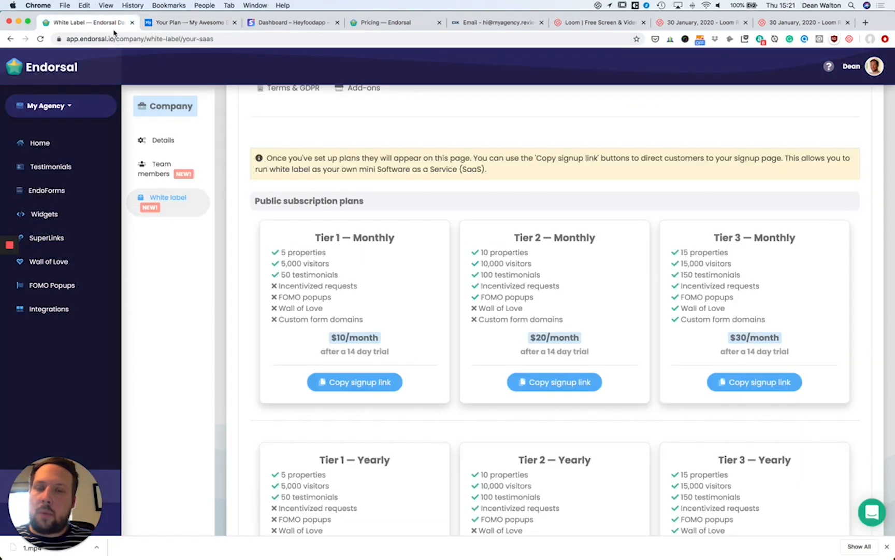
{"action": "scroll", "coordinate": [296, 166], "scroll_direction": "up", "scroll_amount": 4}
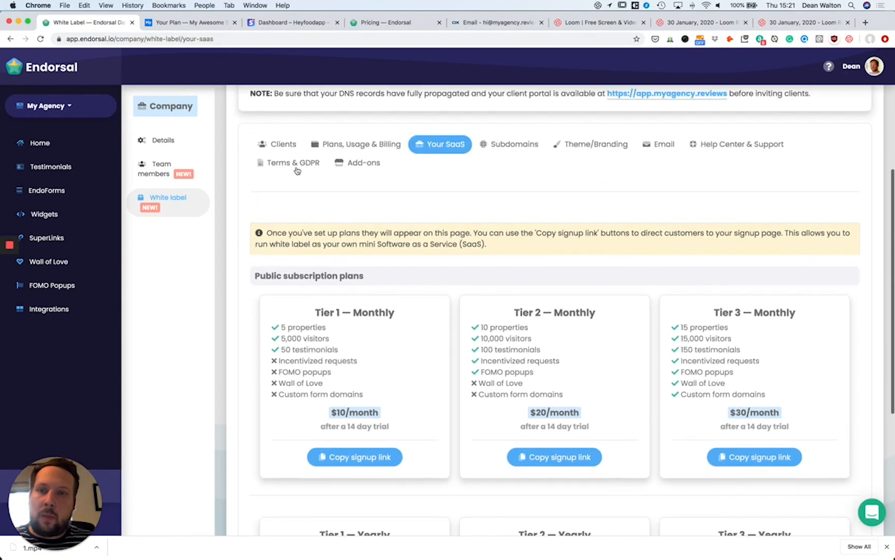
{"action": "left_click", "coordinate": [284, 174]}
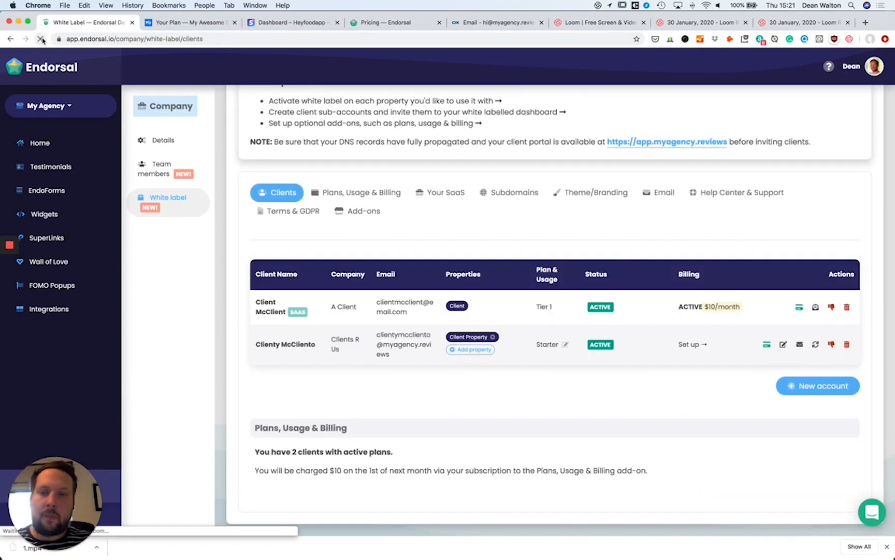
{"action": "left_click", "coordinate": [42, 39]}
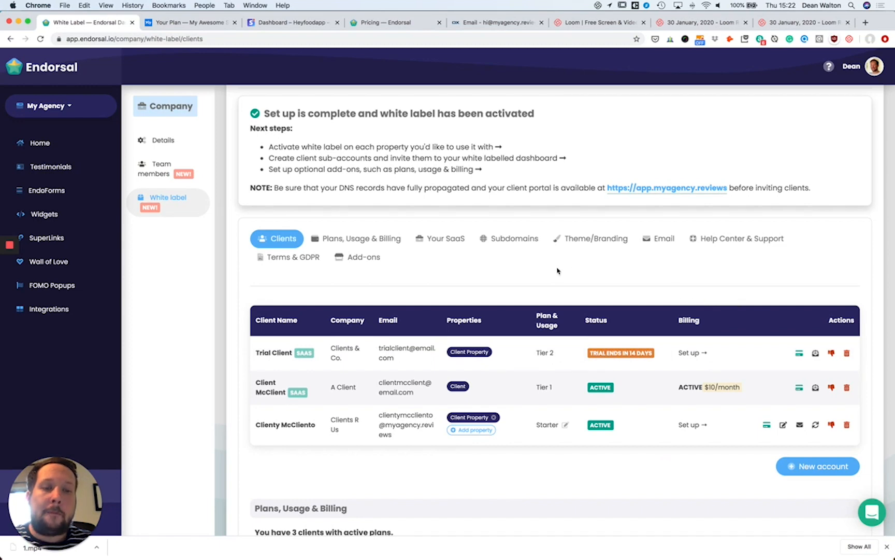
{"action": "scroll", "coordinate": [608, 352], "scroll_direction": "down", "scroll_amount": 1}
{"action": "scroll", "coordinate": [609, 353], "scroll_direction": "down", "scroll_amount": 3}
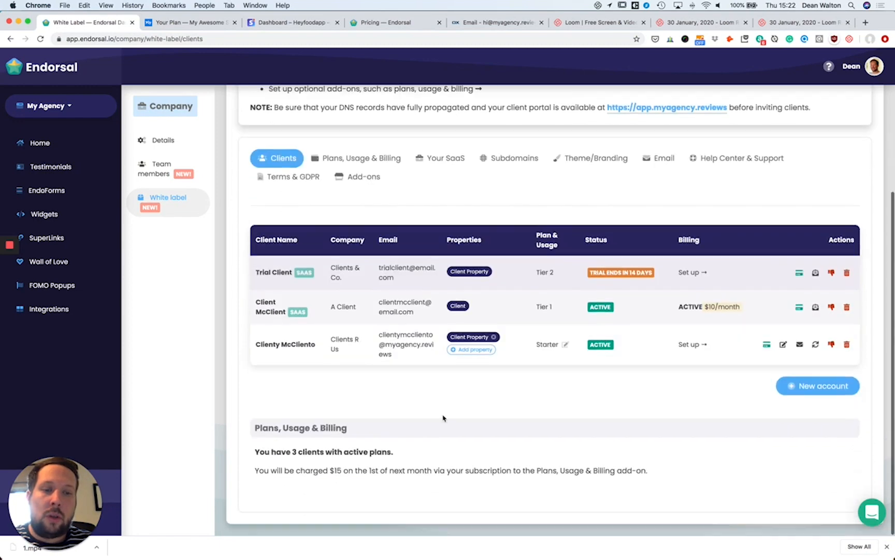
Copy the billing setup link for the Clients R Us client on the Starter plan and dismiss the notice
{"action": "scroll", "coordinate": [449, 398], "scroll_direction": "up", "scroll_amount": 3}
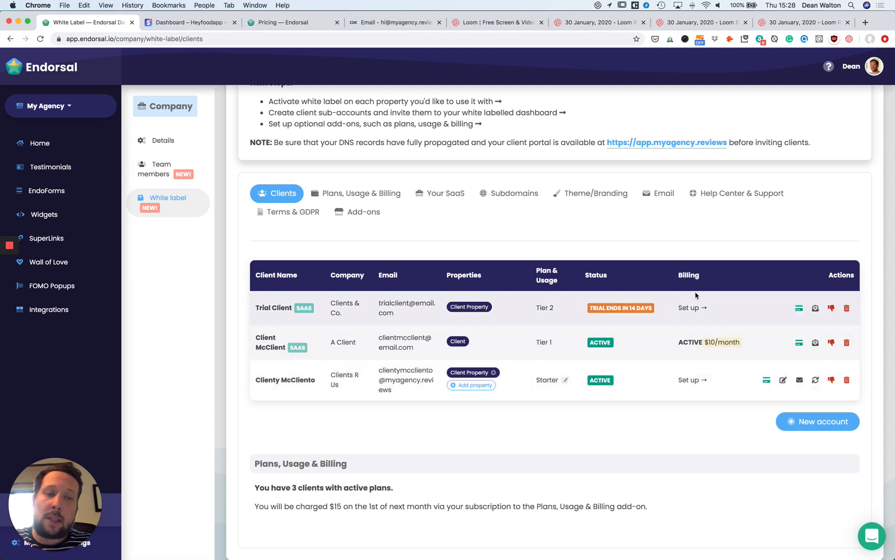
{"action": "left_click", "coordinate": [689, 380]}
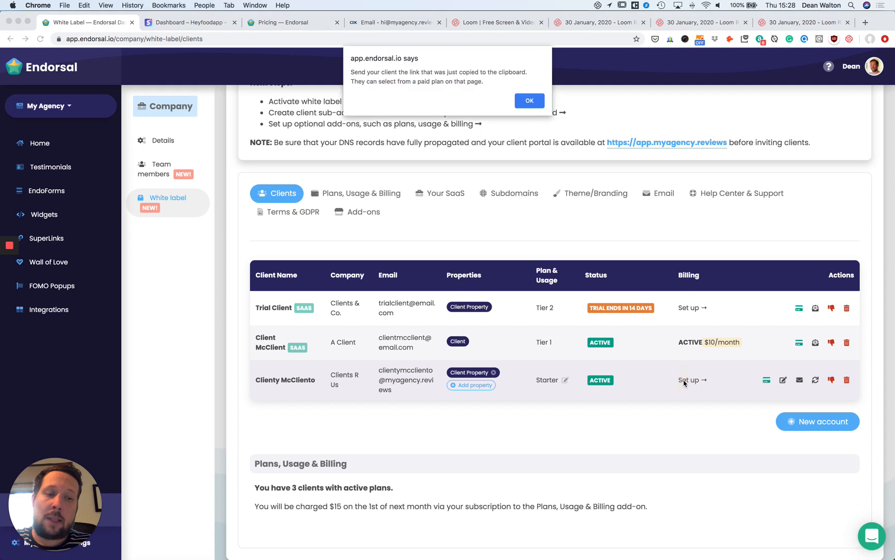
{"action": "left_click", "coordinate": [530, 101]}
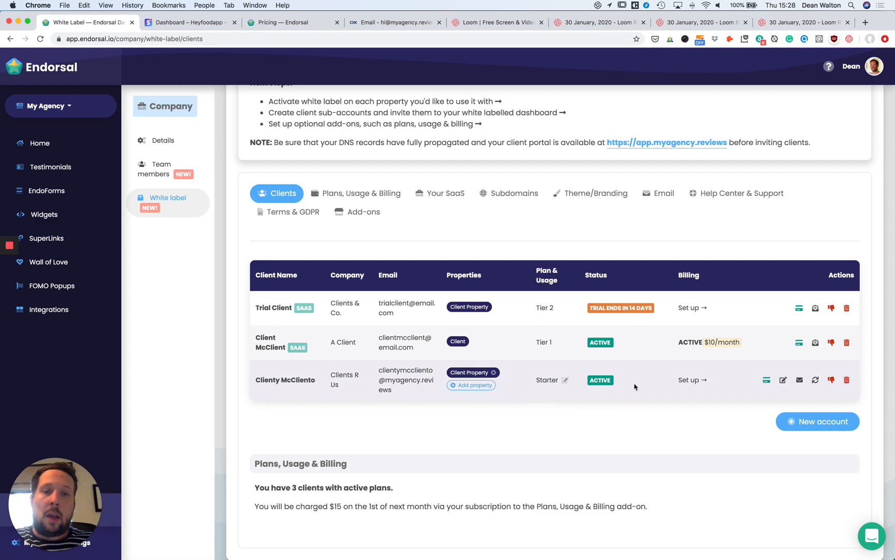
Open the white label SaaS overview and examine the monthly and yearly public subscription plans with their signup links
{"action": "left_click", "coordinate": [454, 197]}
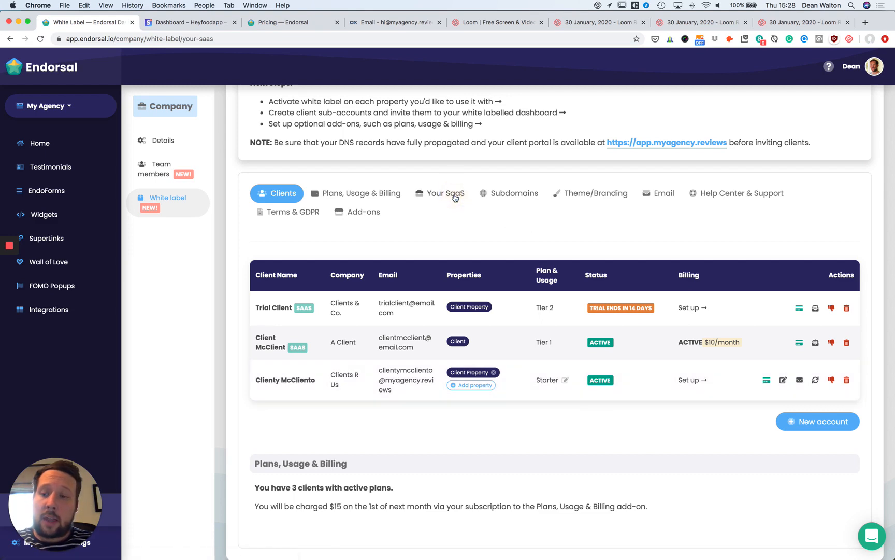
{"action": "scroll", "coordinate": [481, 284], "scroll_direction": "up", "scroll_amount": 3}
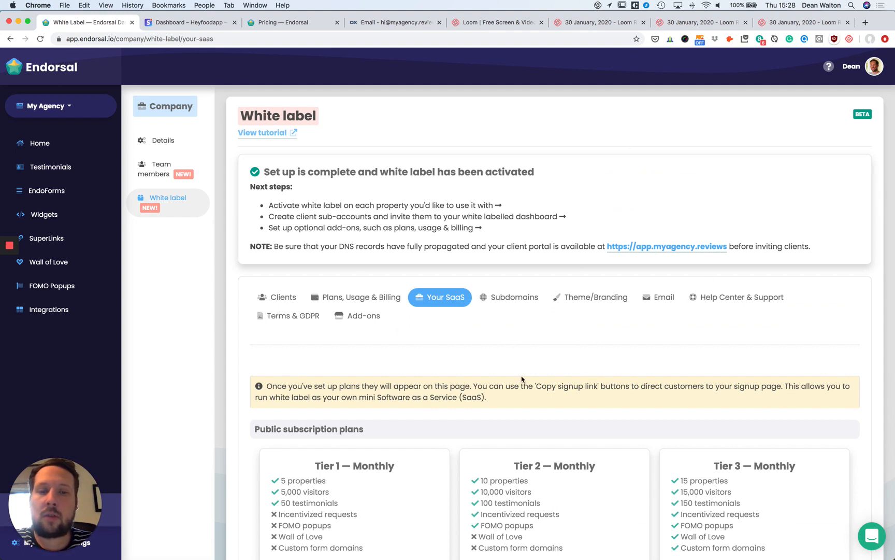
{"action": "scroll", "coordinate": [521, 379], "scroll_direction": "down", "scroll_amount": 5}
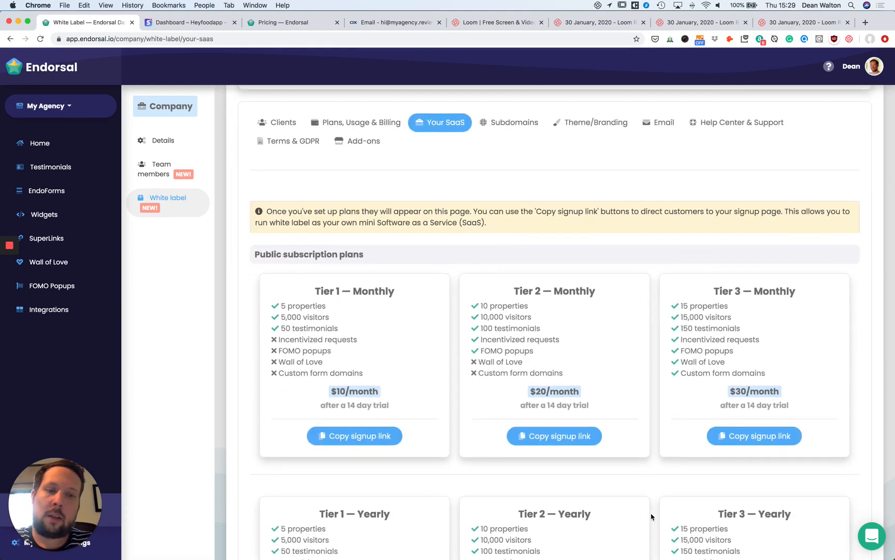
{"action": "scroll", "coordinate": [636, 479], "scroll_direction": "down", "scroll_amount": 3}
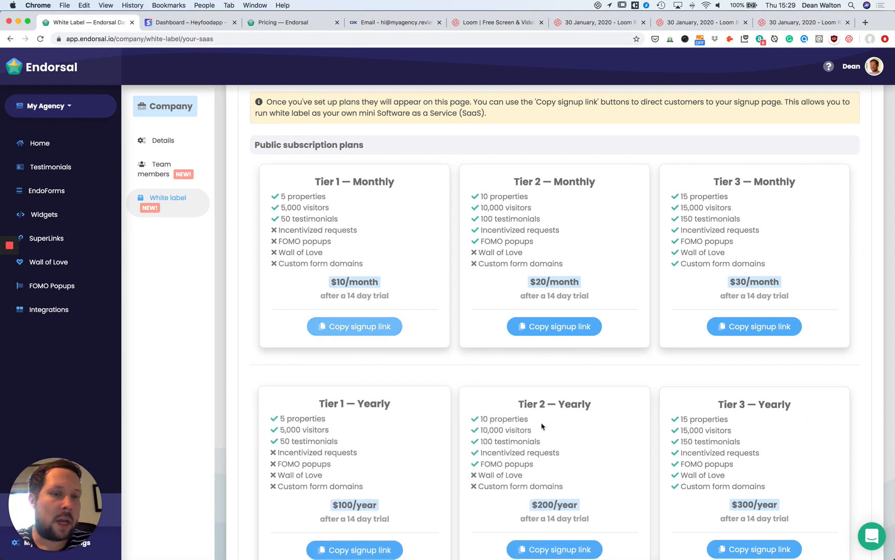
{"action": "scroll", "coordinate": [454, 398], "scroll_direction": "up", "scroll_amount": 3}
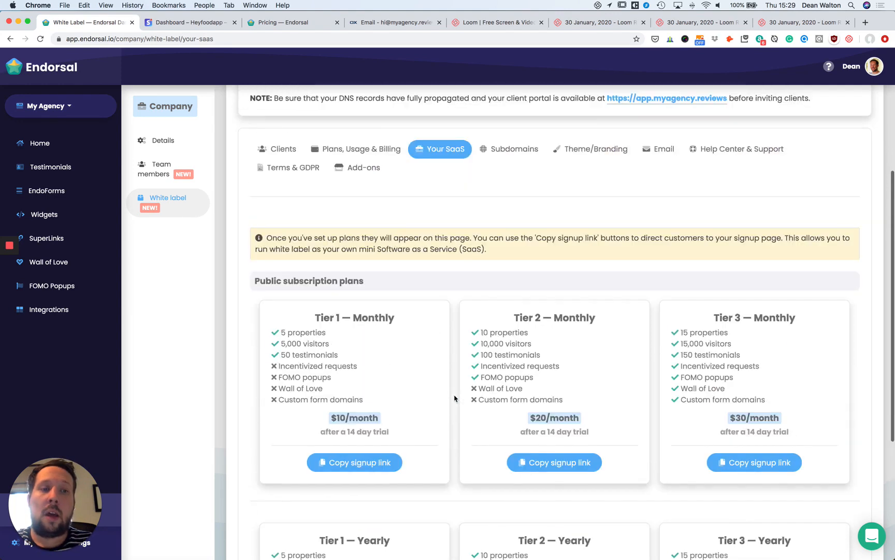
{"action": "scroll", "coordinate": [454, 398], "scroll_direction": "up", "scroll_amount": 2}
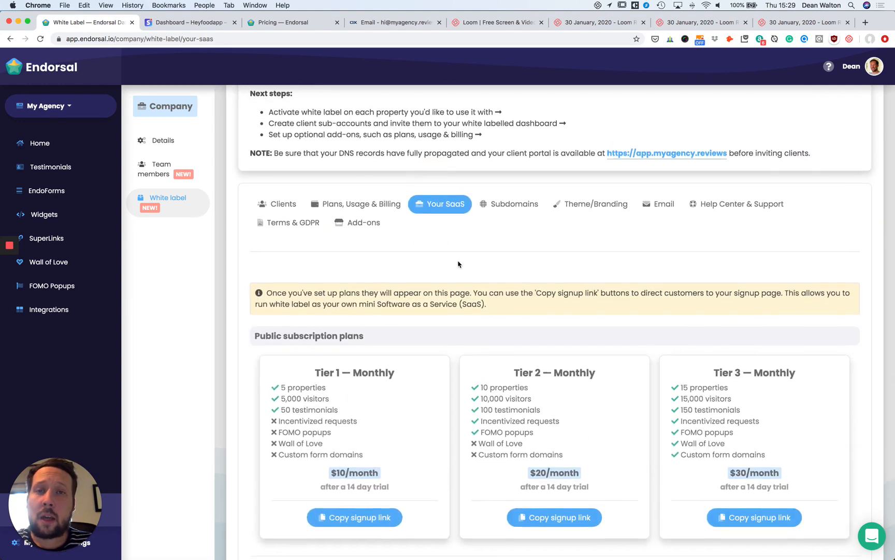
Open the plans, usage and billing settings and review the public plans, Stripe pricing plans, subscriptions and free trial settings
{"action": "scroll", "coordinate": [458, 264], "scroll_direction": "up", "scroll_amount": 1}
{"action": "left_click", "coordinate": [380, 239]}
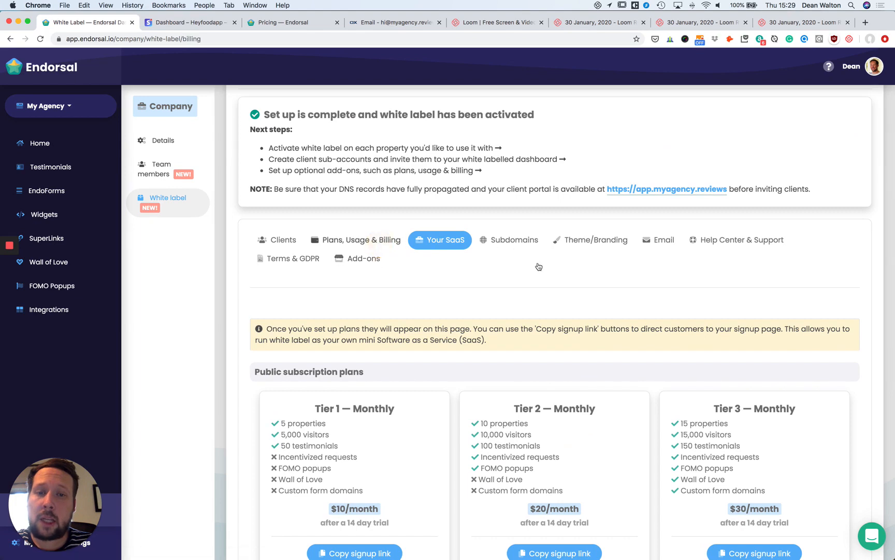
{"action": "scroll", "coordinate": [511, 331], "scroll_direction": "down", "scroll_amount": 5}
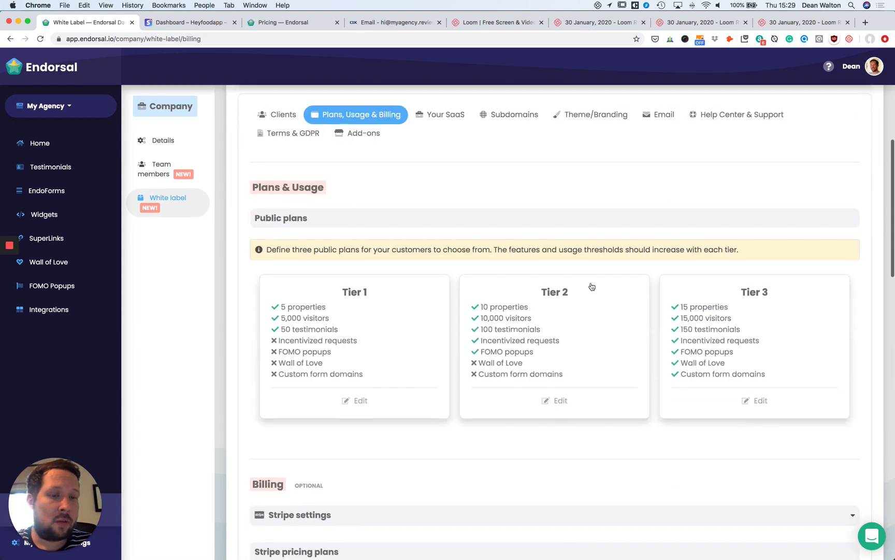
{"action": "scroll", "coordinate": [606, 420], "scroll_direction": "down", "scroll_amount": 4}
{"action": "scroll", "coordinate": [612, 425], "scroll_direction": "down", "scroll_amount": 6}
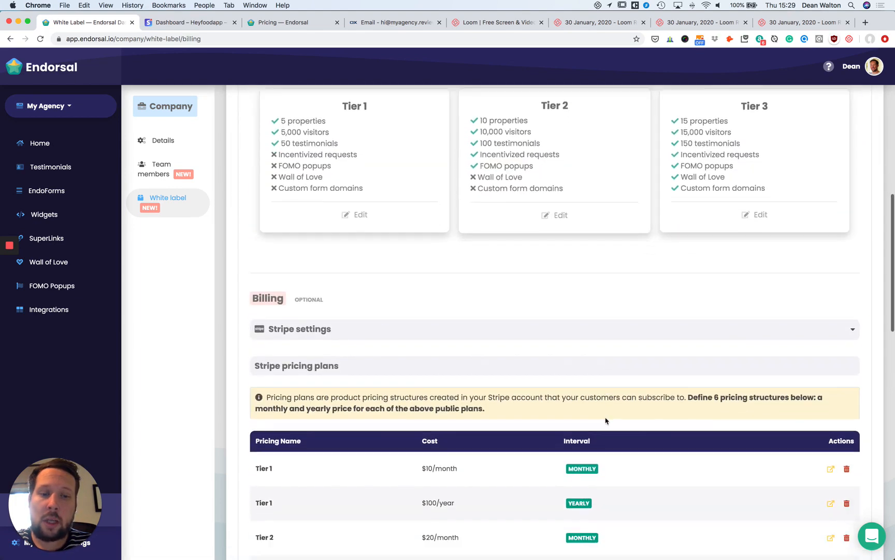
{"action": "scroll", "coordinate": [653, 441], "scroll_direction": "down", "scroll_amount": 12}
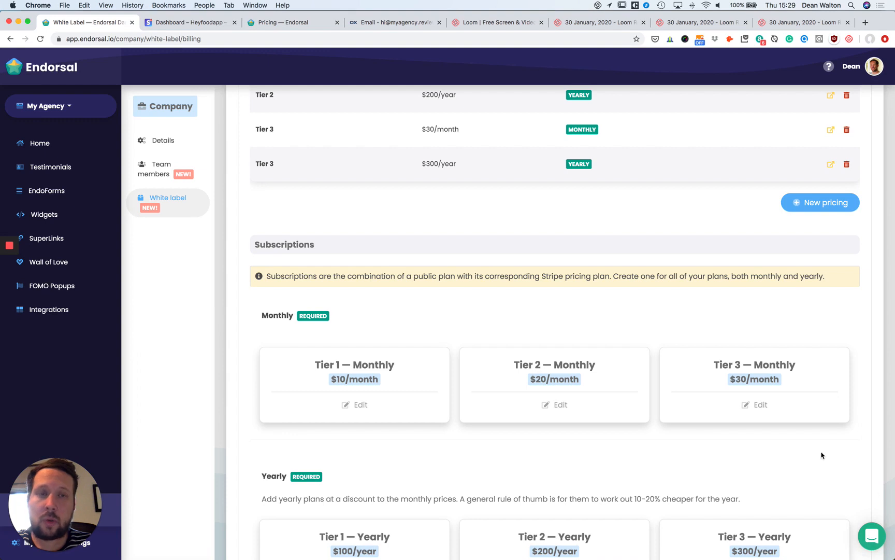
{"action": "scroll", "coordinate": [521, 367], "scroll_direction": "down", "scroll_amount": 1}
{"action": "scroll", "coordinate": [520, 366], "scroll_direction": "down", "scroll_amount": 6}
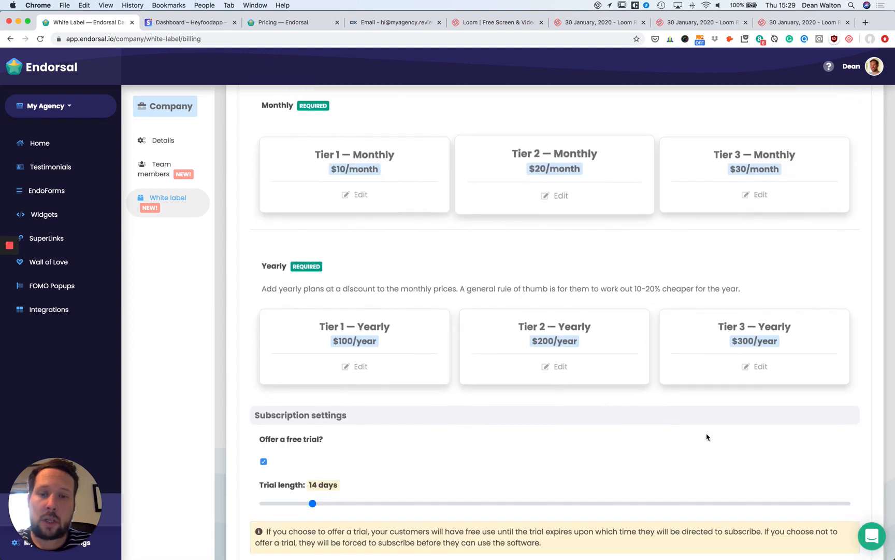
{"action": "scroll", "coordinate": [566, 408], "scroll_direction": "down", "scroll_amount": 2}
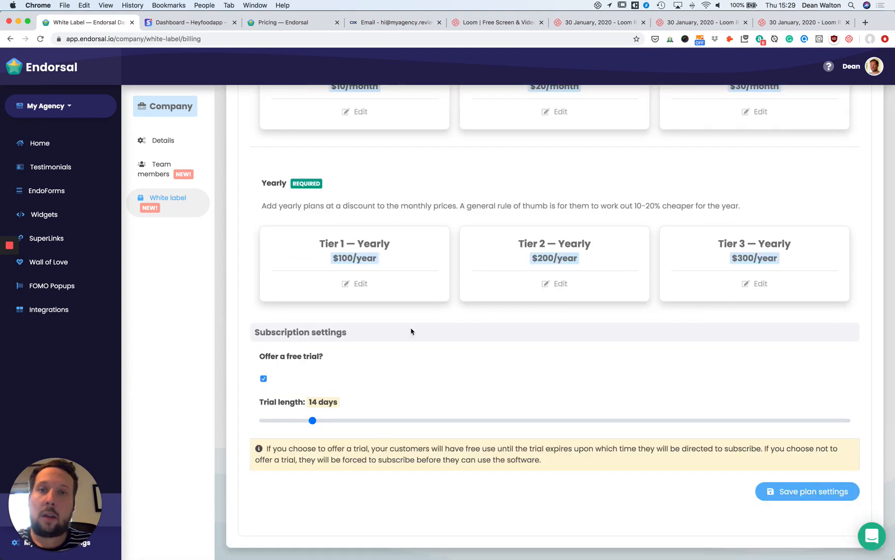